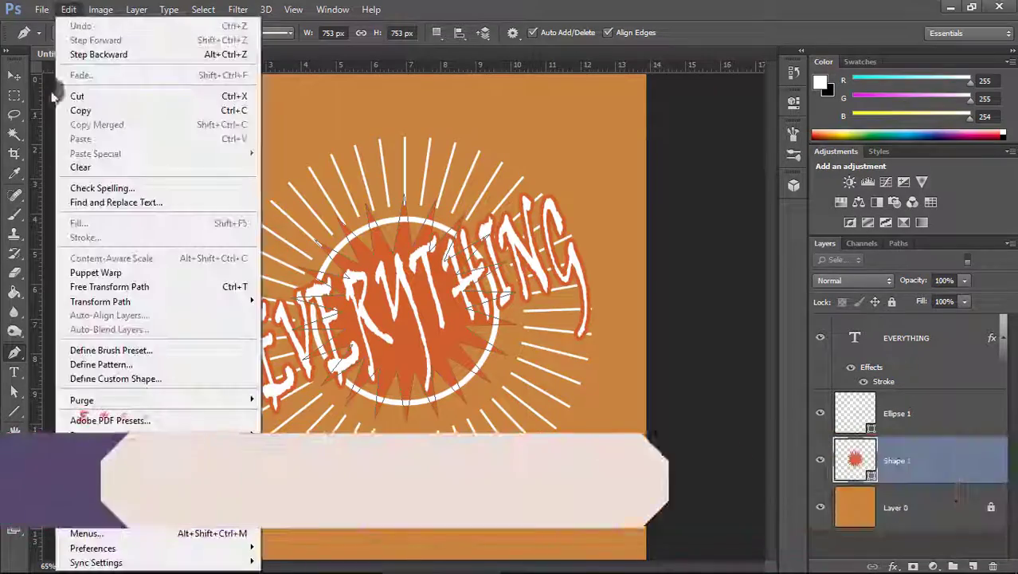
Scale the orange starburst shape down slightly about its center so it sits inside the white circle.
{"action": "left_click", "coordinate": [111, 286]}
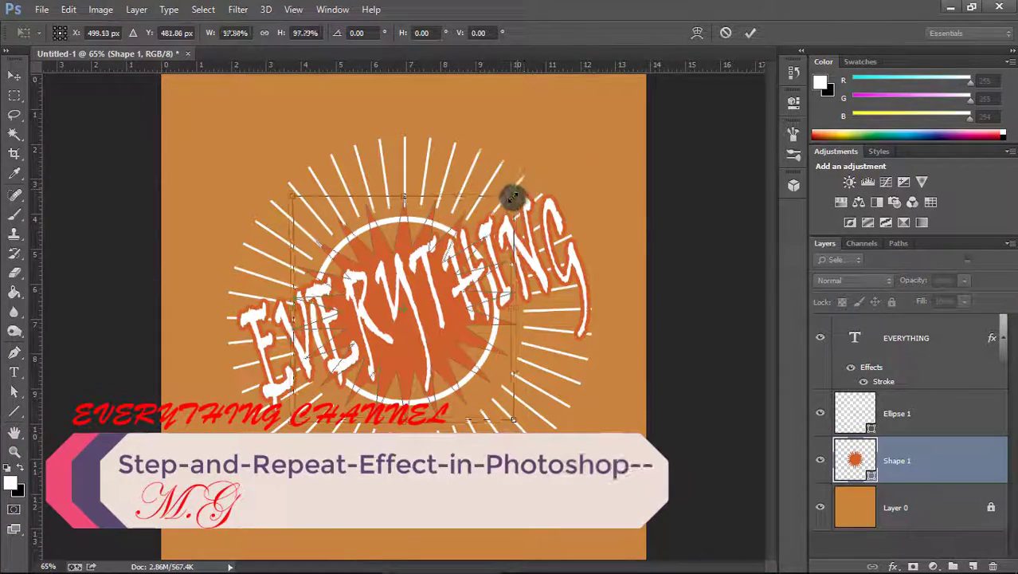
{"action": "left_click_drag", "start_coordinate": [514, 195], "coordinate": [492, 218]}
{"action": "left_click", "coordinate": [750, 33]}
{"action": "key", "text": "p"}
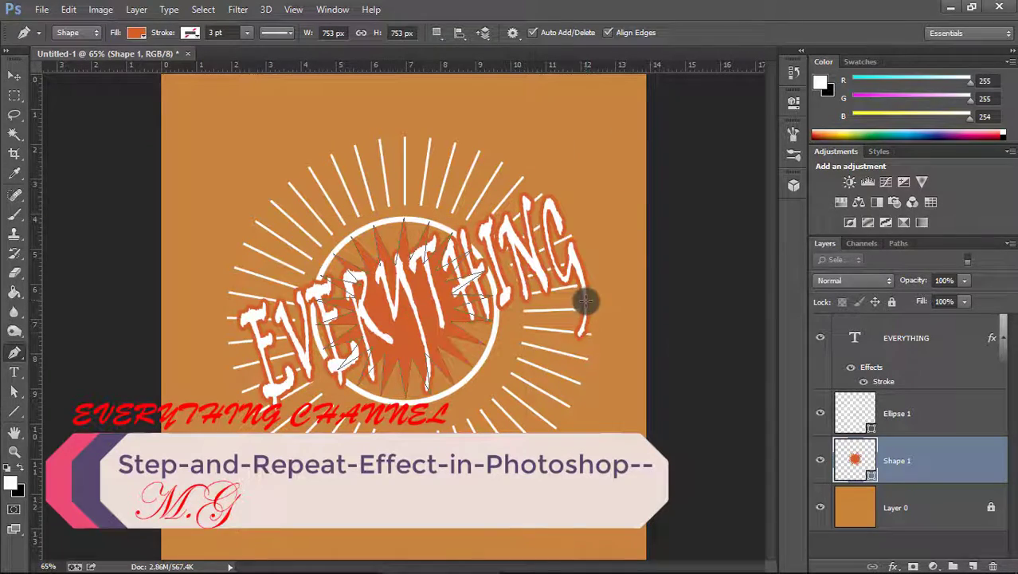
{"action": "left_click", "coordinate": [859, 424]}
{"action": "left_click", "coordinate": [924, 337]}
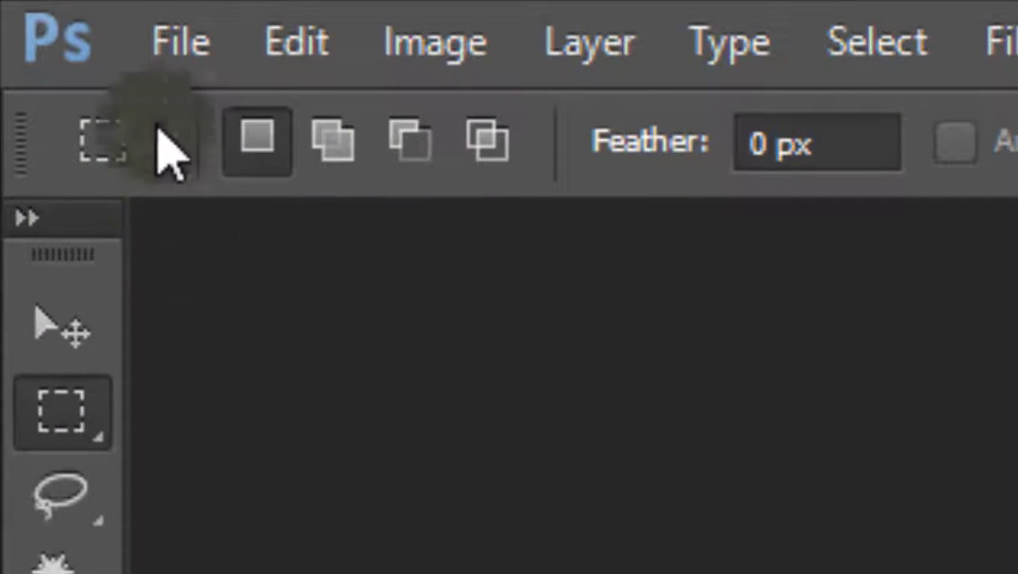
Create a new 1000 × 1000 pixel document at 72 pixels/inch in RGB Color with white background contents.
{"action": "left_click", "coordinate": [174, 41]}
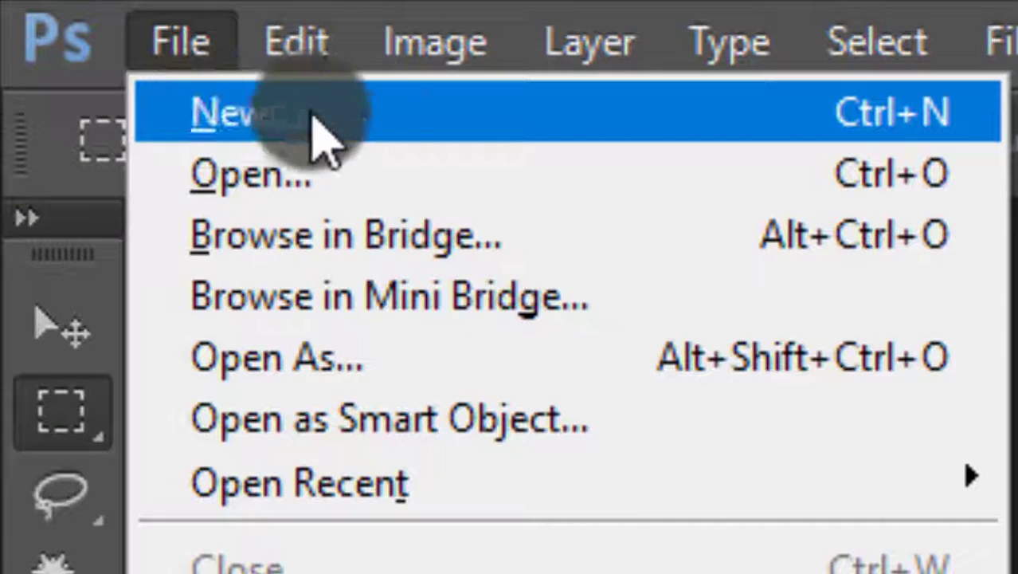
{"action": "left_click", "coordinate": [603, 124]}
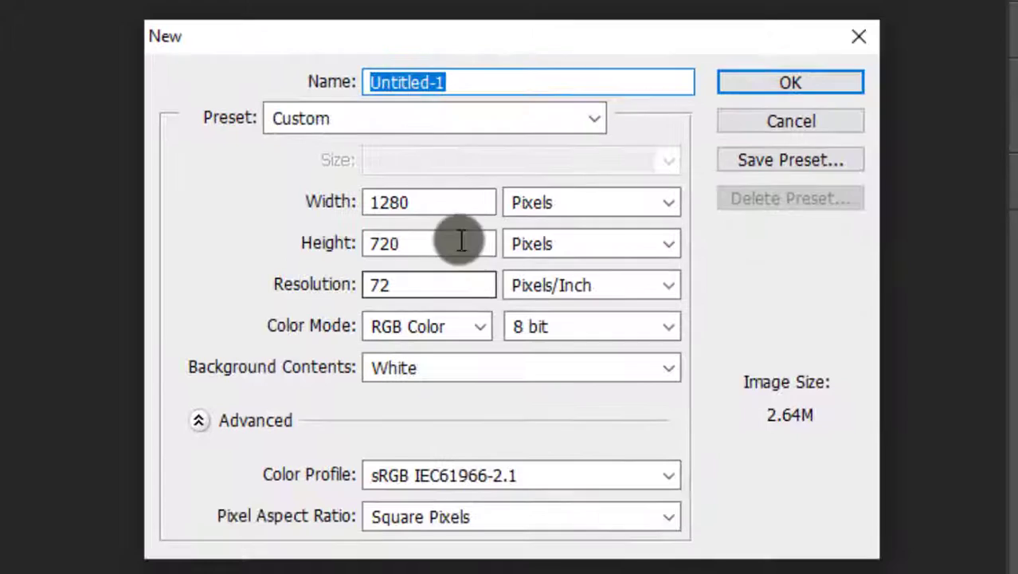
{"action": "double_click", "coordinate": [514, 249]}
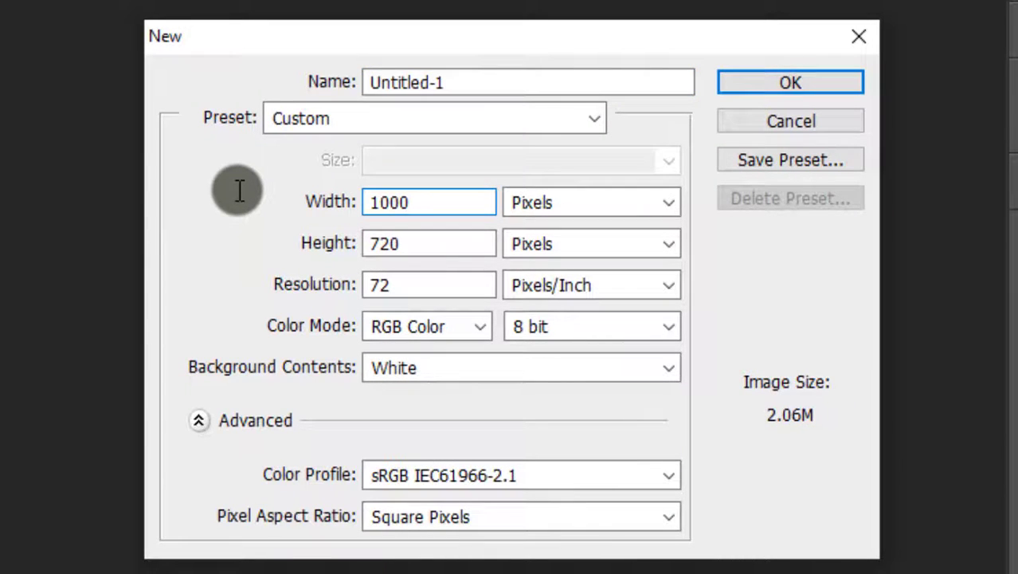
{"action": "double_click", "coordinate": [419, 243]}
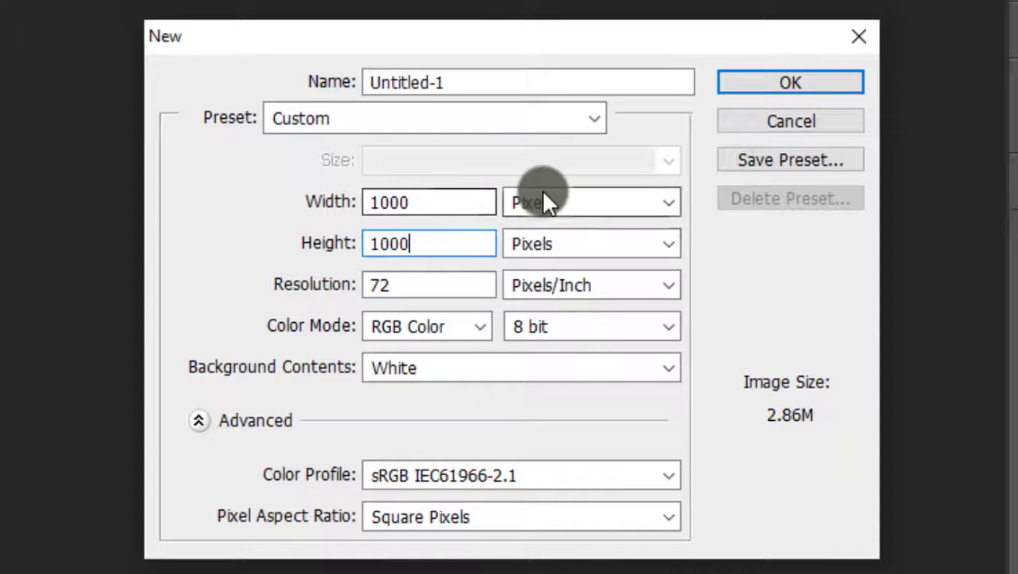
{"action": "left_click", "coordinate": [765, 82]}
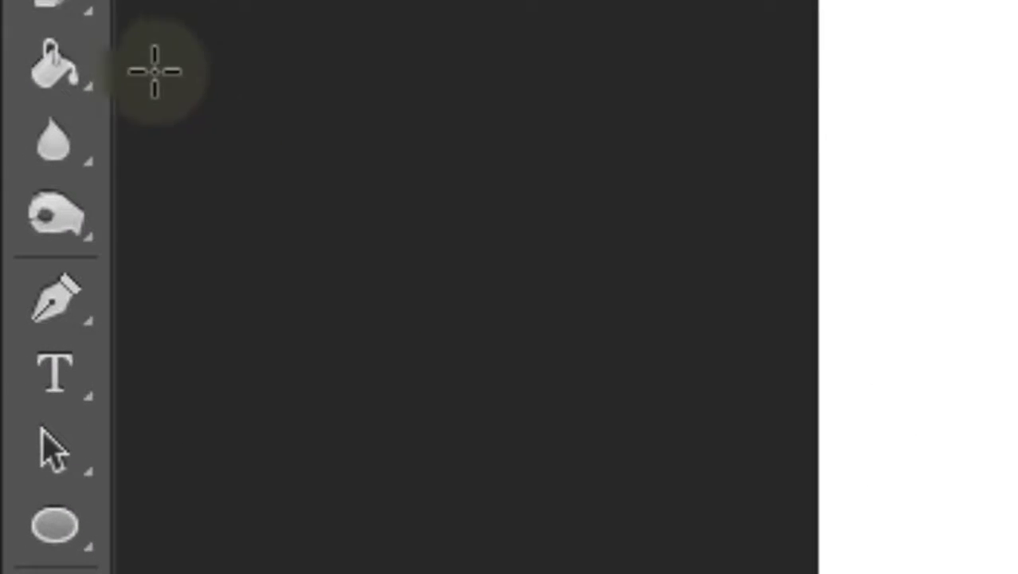
Fill the whole canvas with orange #c8843a using the Paint Bucket tool.
{"action": "left_click", "coordinate": [12, 294]}
{"action": "right_click", "coordinate": [47, 89]}
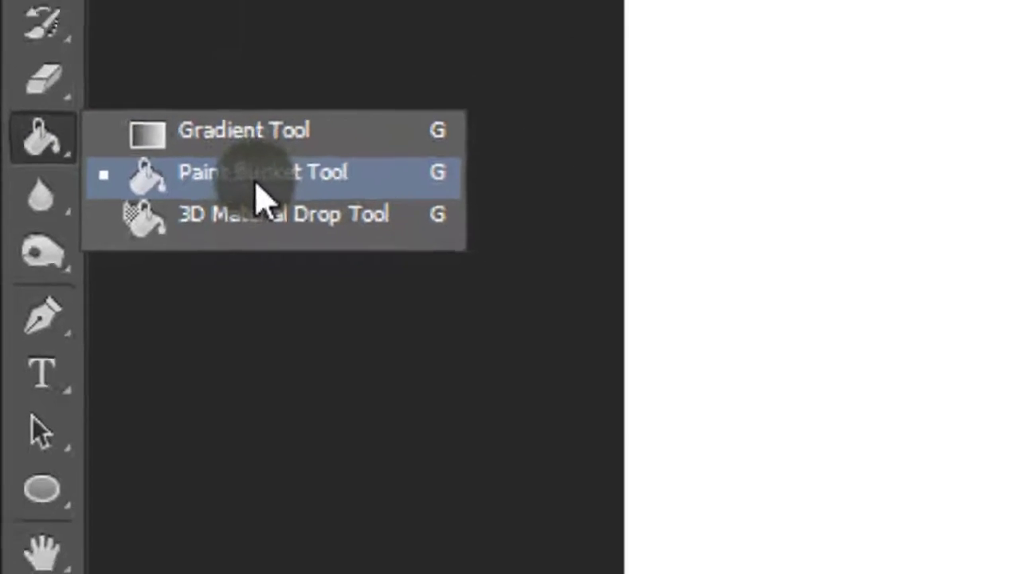
{"action": "left_click", "coordinate": [263, 199]}
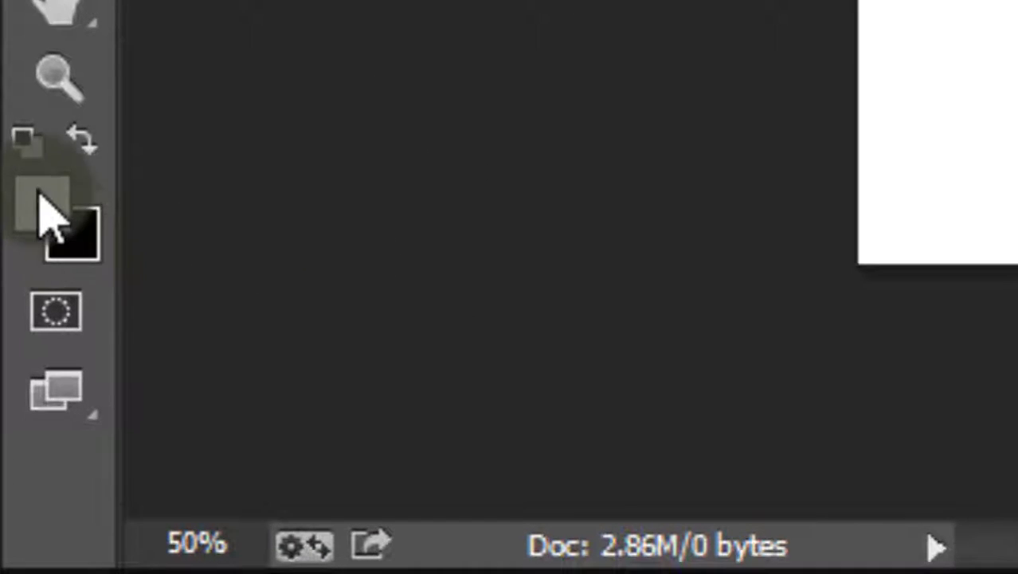
{"action": "left_click", "coordinate": [41, 205]}
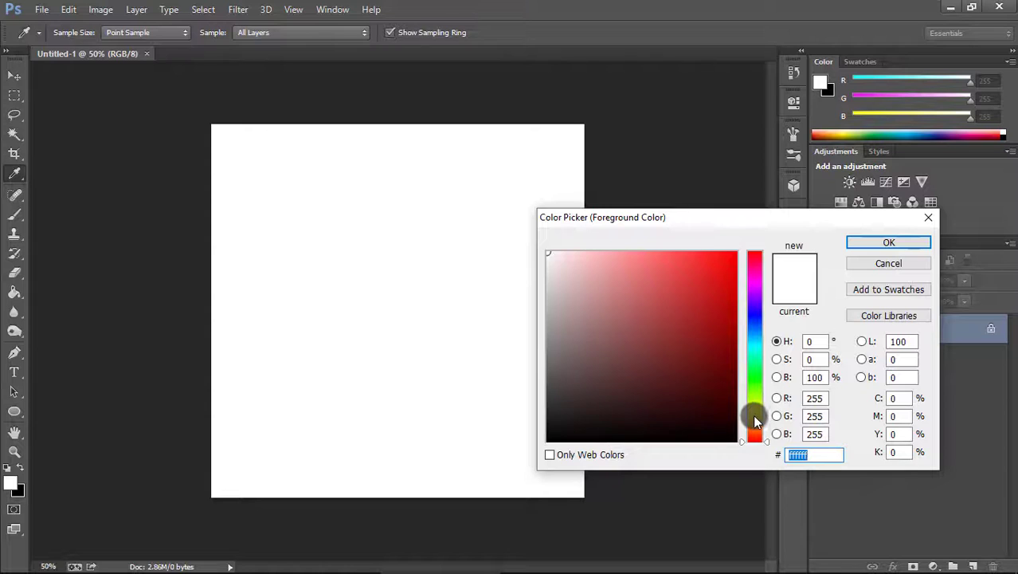
{"action": "left_click", "coordinate": [753, 418]}
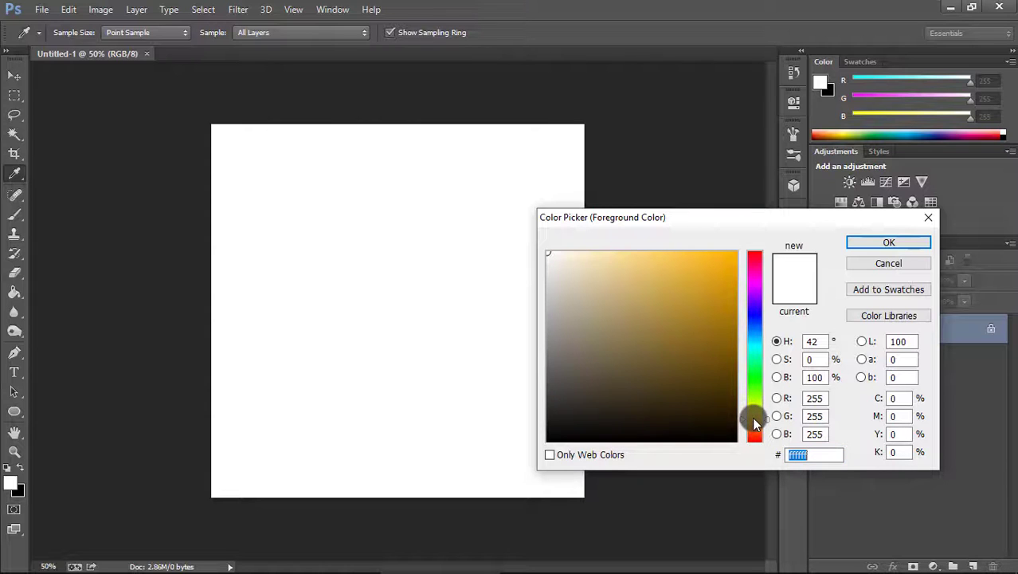
{"action": "left_click_drag", "start_coordinate": [753, 418], "coordinate": [755, 414]}
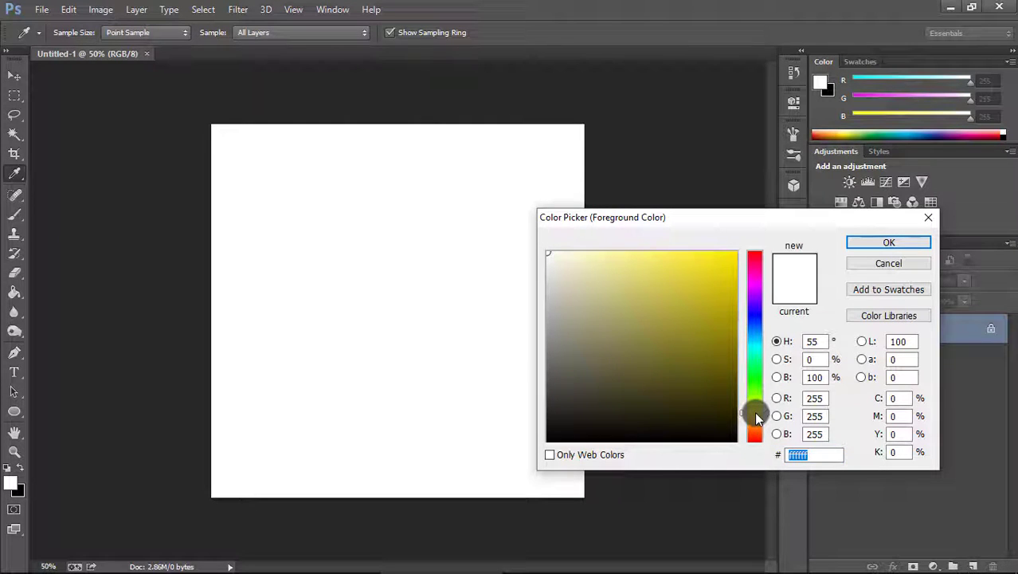
{"action": "left_click", "coordinate": [755, 424]}
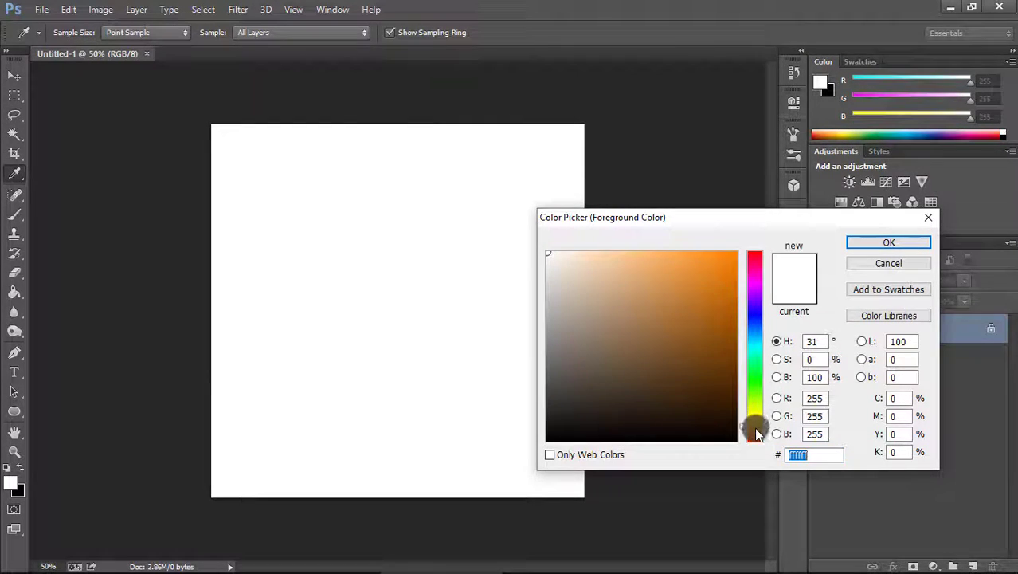
{"action": "left_click", "coordinate": [664, 275]}
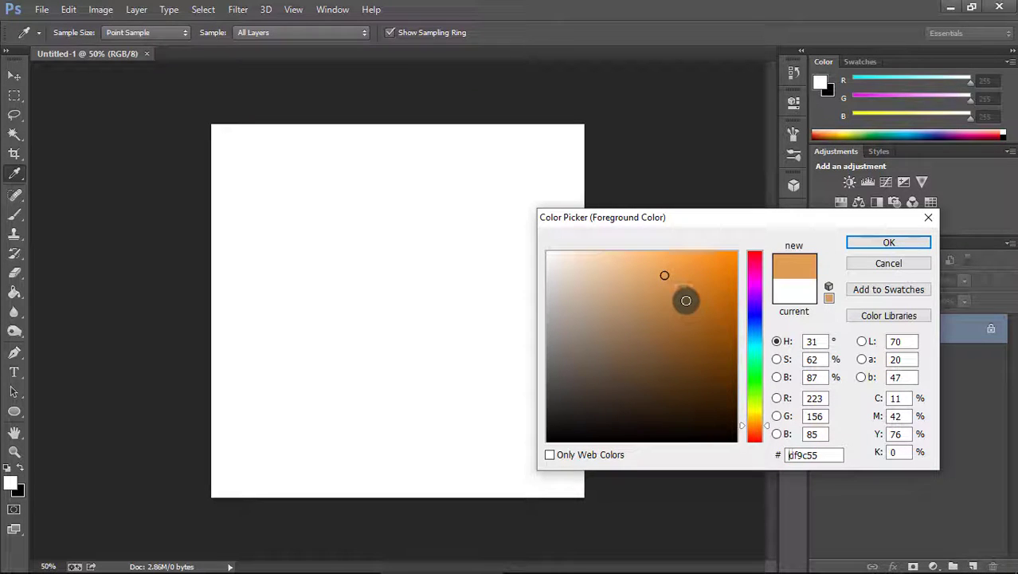
{"action": "left_click", "coordinate": [681, 292]}
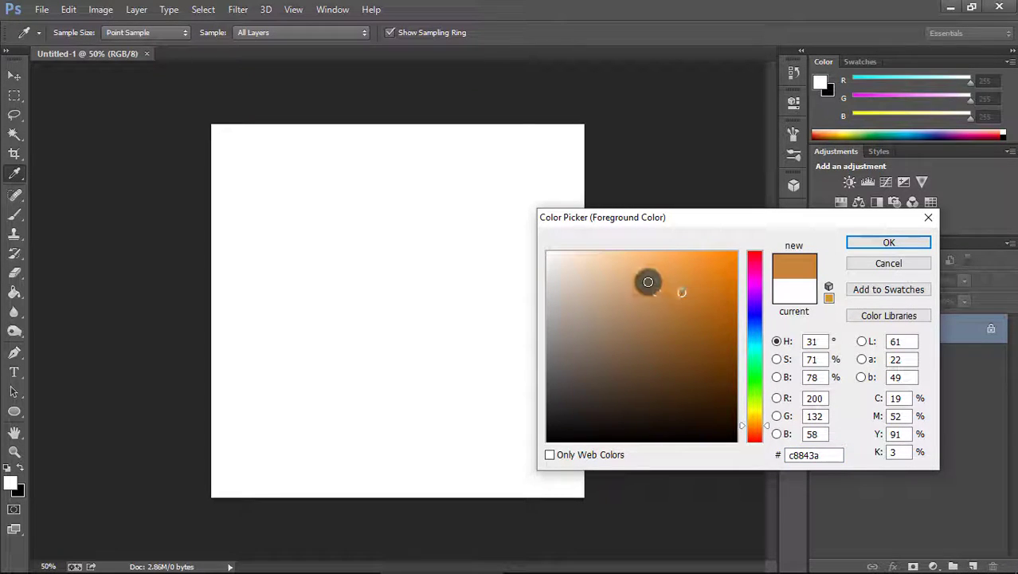
{"action": "left_click", "coordinate": [869, 248]}
{"action": "key", "text": "g"}
{"action": "left_click", "coordinate": [380, 285]}
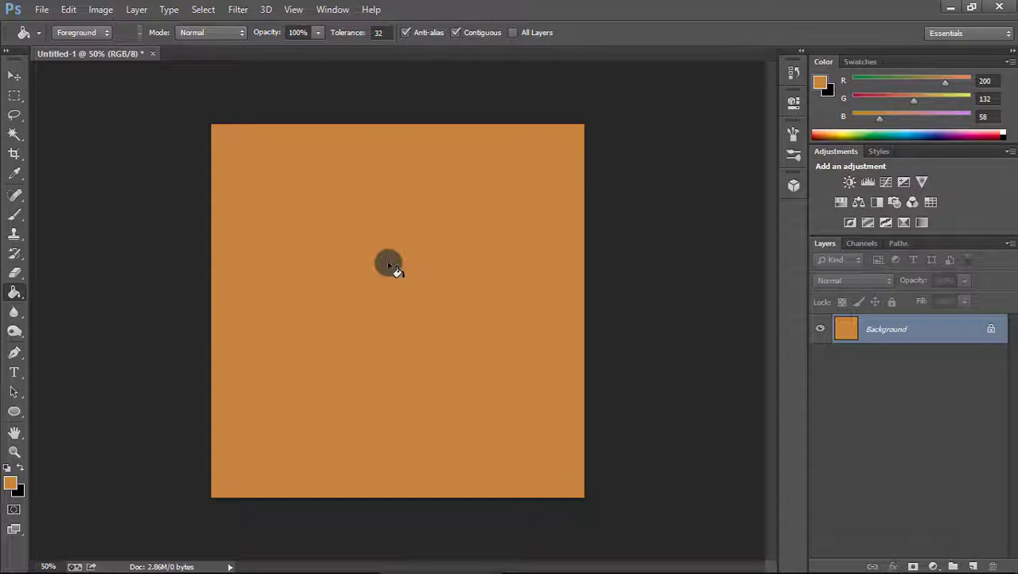
Show the rulers around the canvas and check the Snap setting.
{"action": "left_click", "coordinate": [13, 77]}
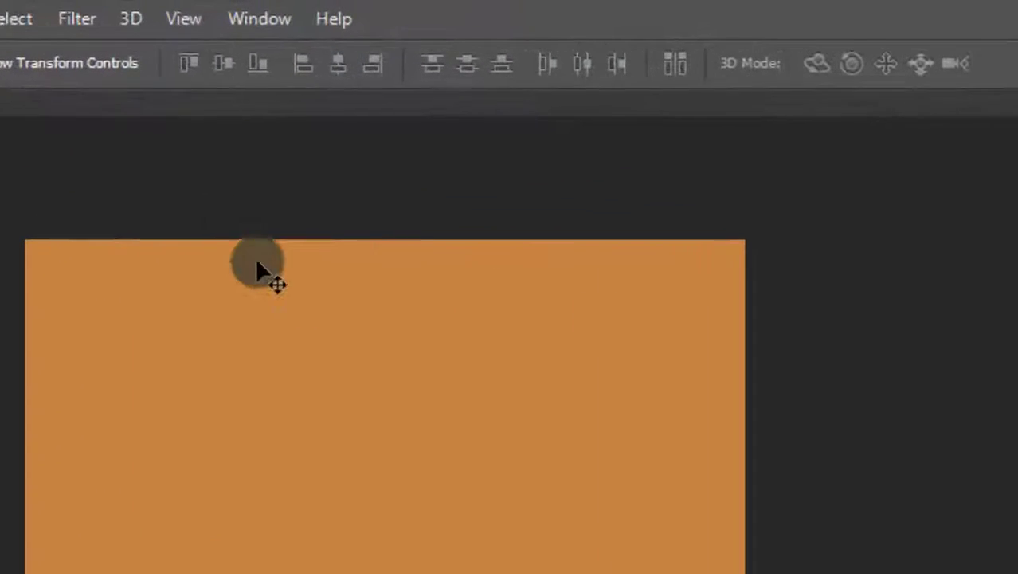
{"action": "left_click", "coordinate": [294, 9]}
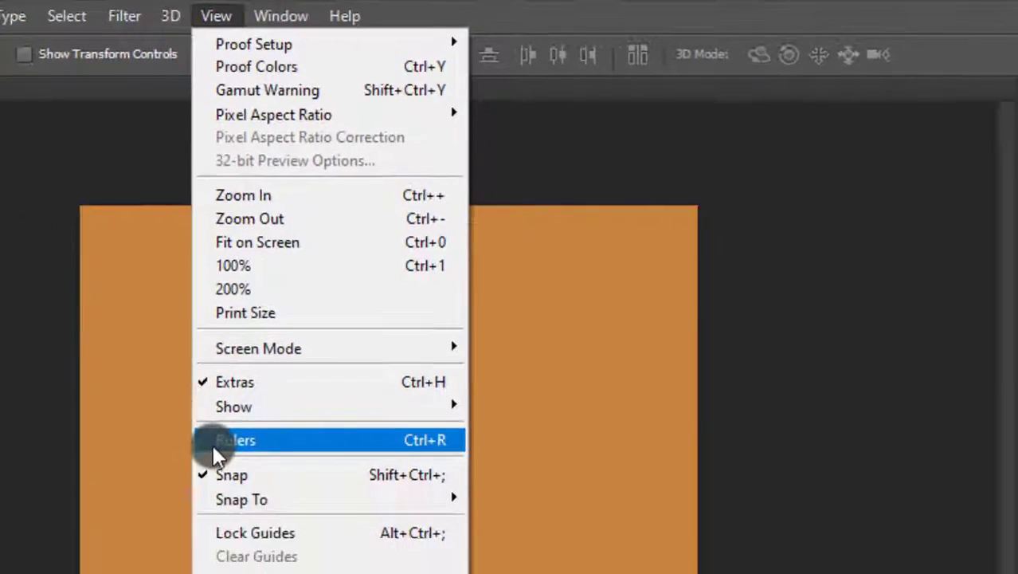
{"action": "left_click", "coordinate": [214, 522]}
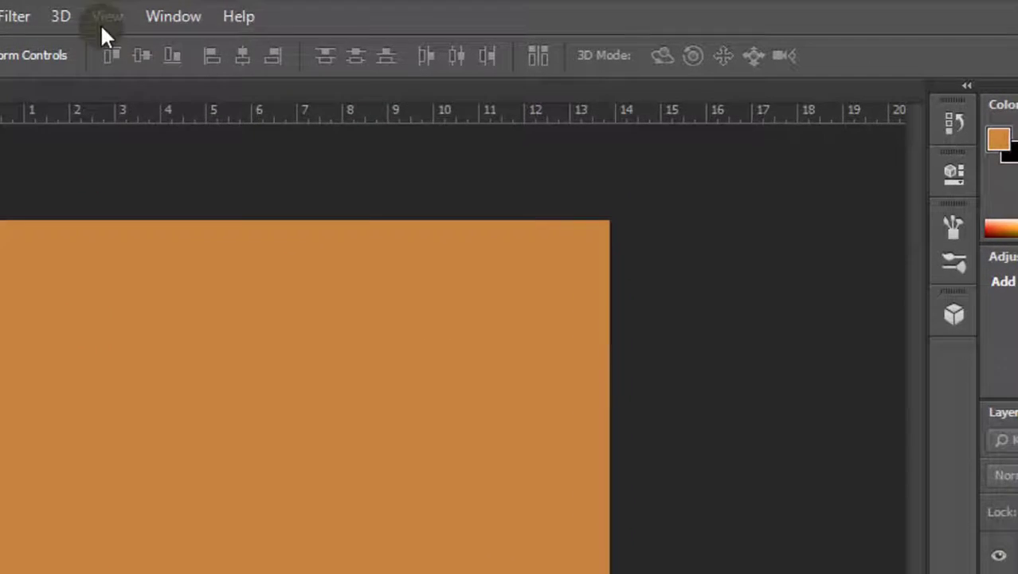
{"action": "left_click", "coordinate": [293, 9]}
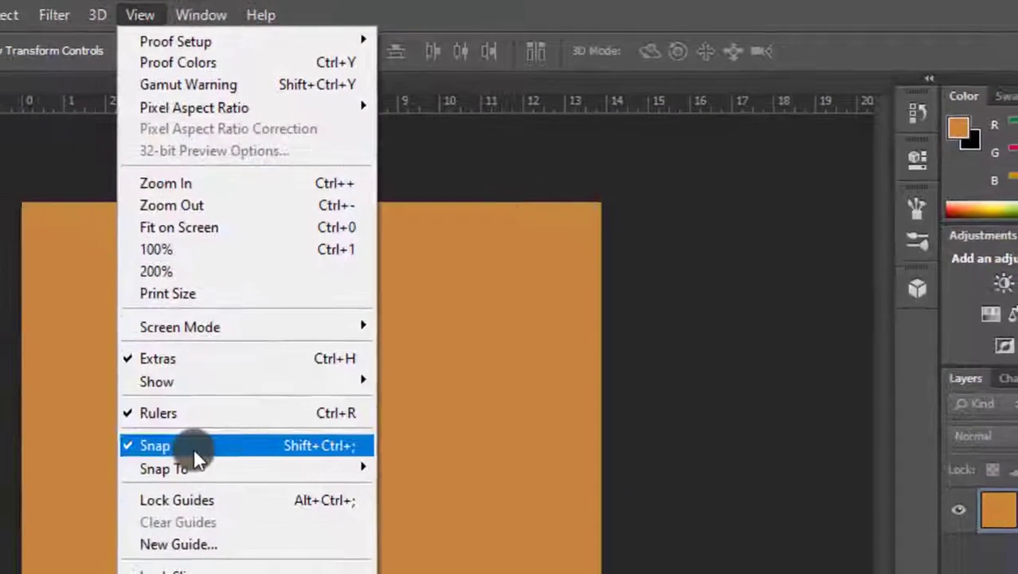
{"action": "mouse_move", "coordinate": [336, 507]}
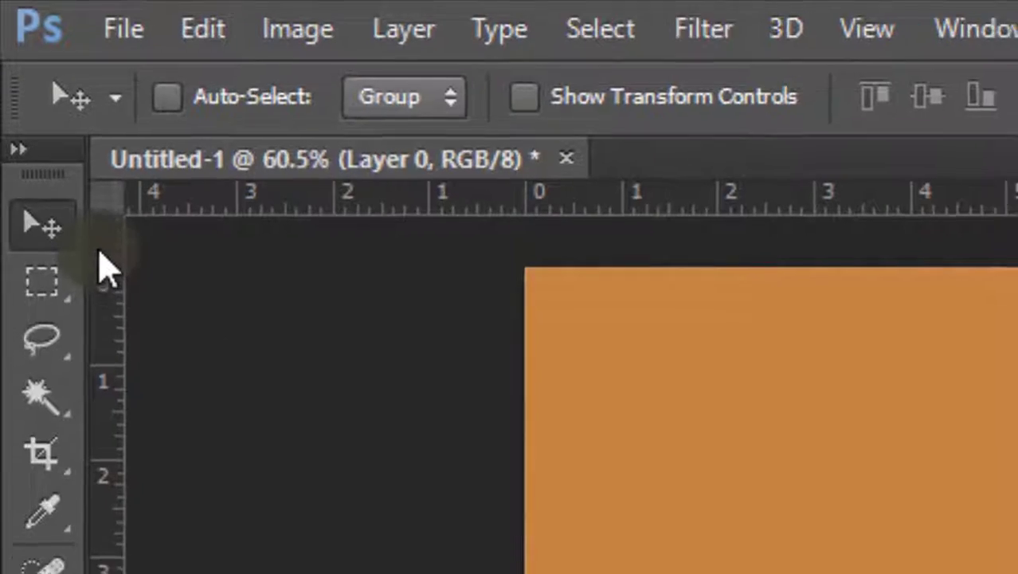
Place a vertical guide at the canvas's horizontal center and a horizontal guide about 6.7 in below its upper edge.
{"action": "left_click_drag", "start_coordinate": [107, 271], "coordinate": [1017, 573]}
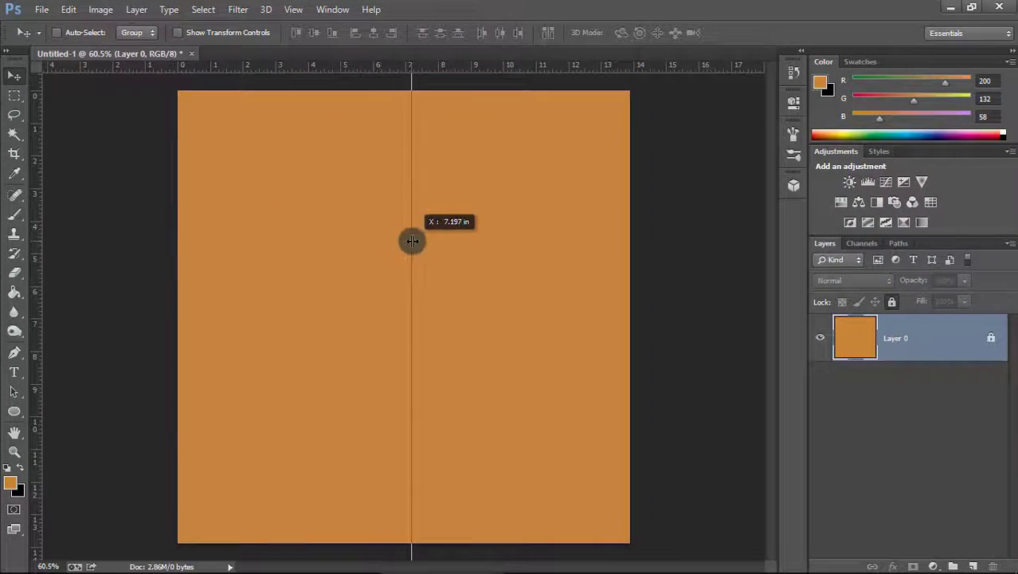
{"action": "left_click_drag", "start_coordinate": [412, 241], "coordinate": [412, 243]}
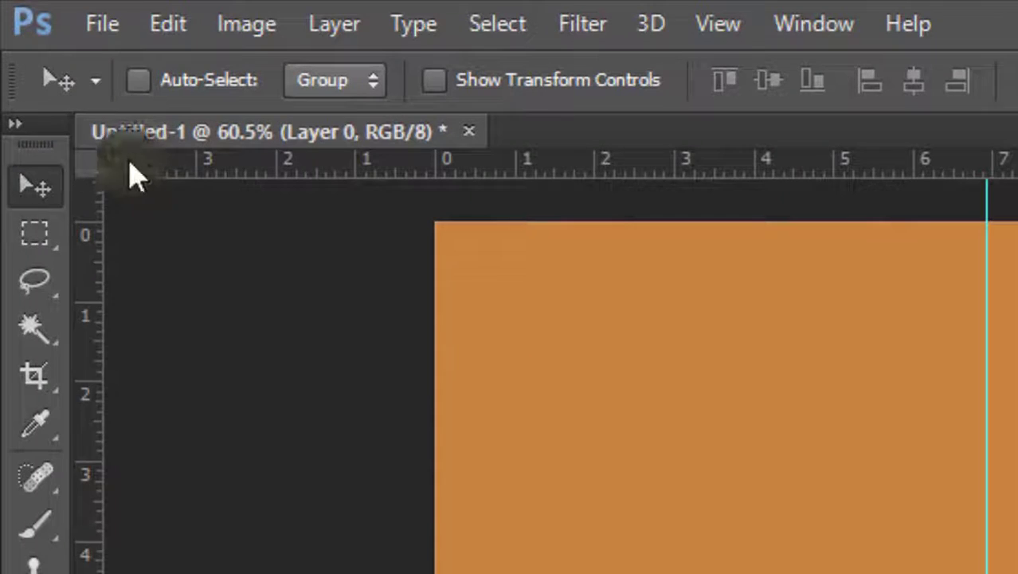
{"action": "left_click_drag", "start_coordinate": [146, 176], "coordinate": [216, 573]}
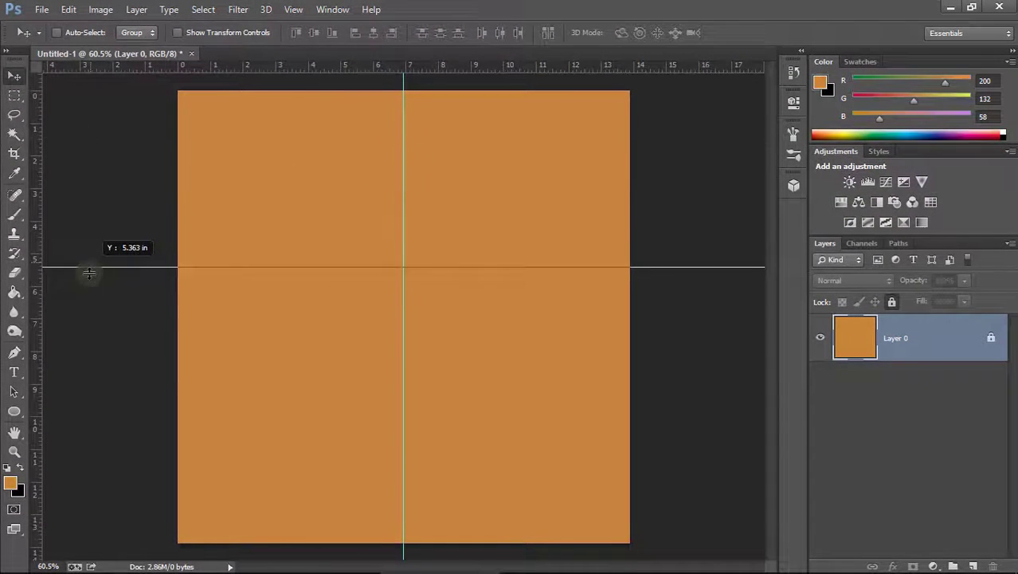
{"action": "left_click_drag", "start_coordinate": [90, 273], "coordinate": [88, 309]}
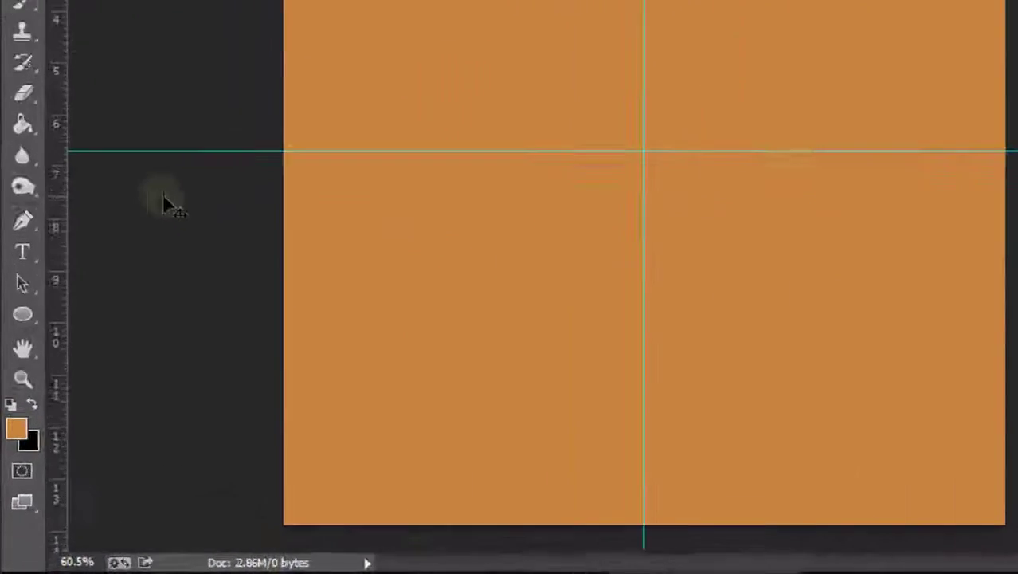
Draw a circle about 486 px in diameter around the guides' intersection, using the Ellipse tool with From Center enabled.
{"action": "left_click", "coordinate": [63, 124]}
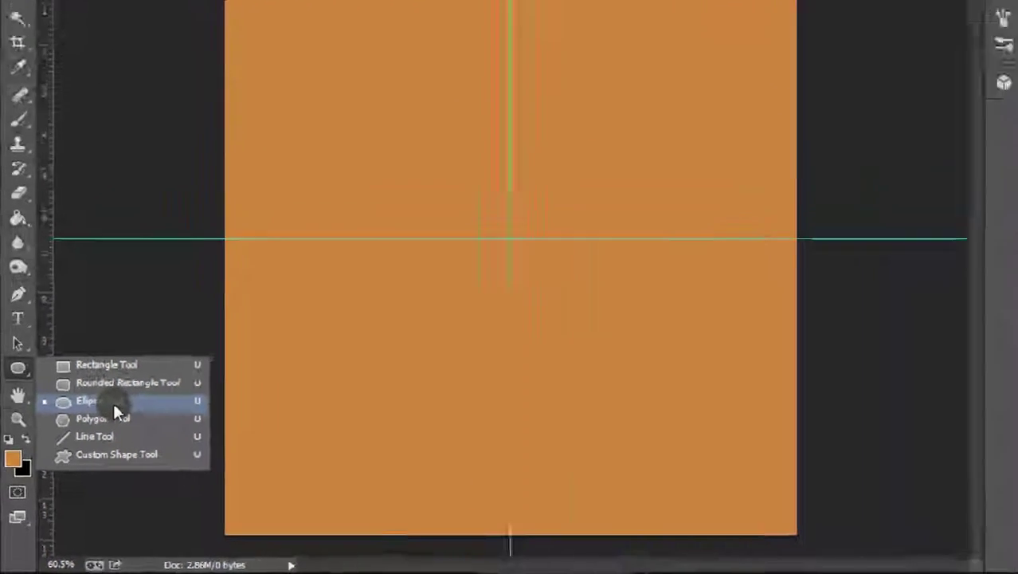
{"action": "left_click", "coordinate": [114, 408]}
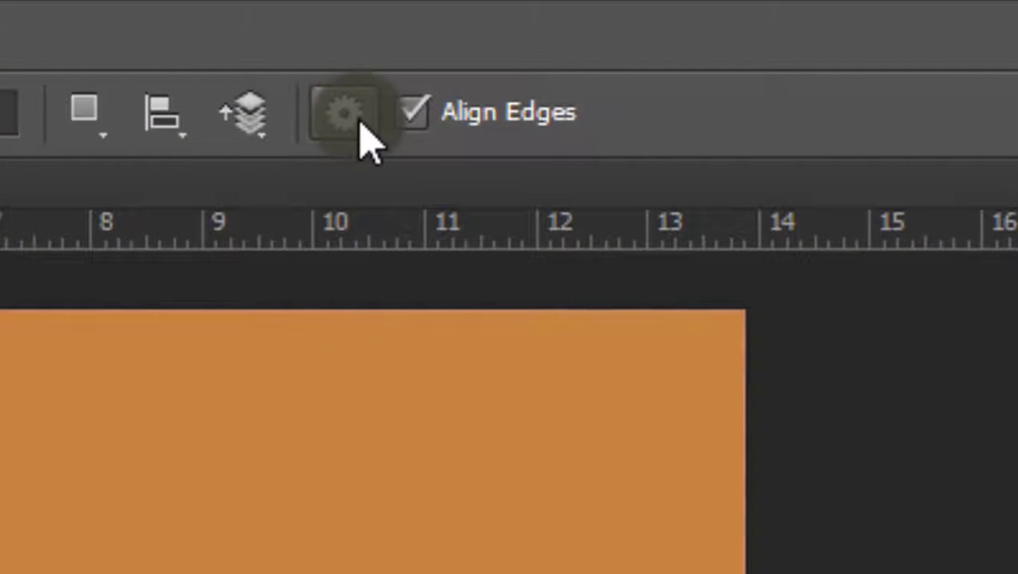
{"action": "left_click", "coordinate": [361, 126]}
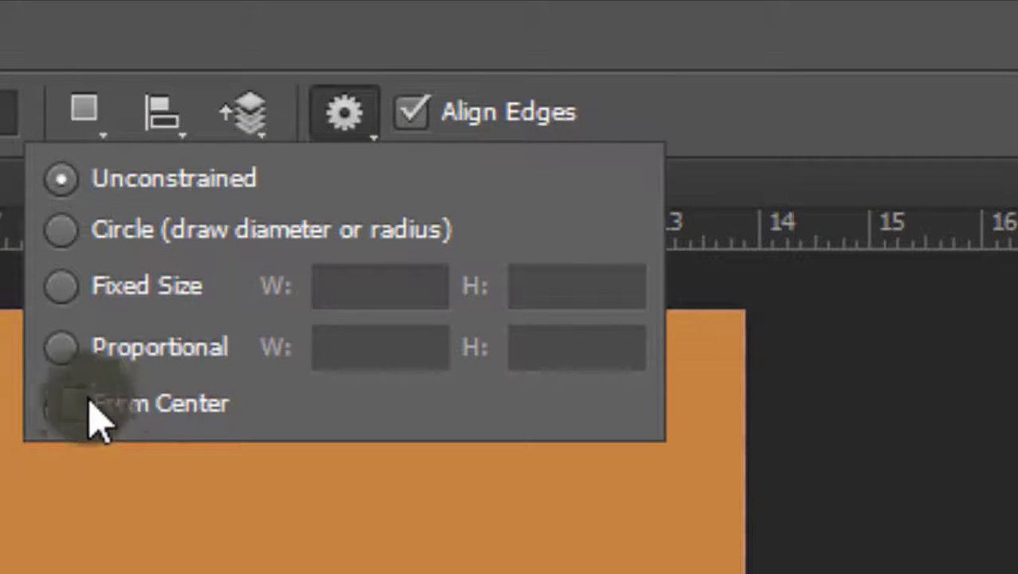
{"action": "left_click", "coordinate": [61, 404]}
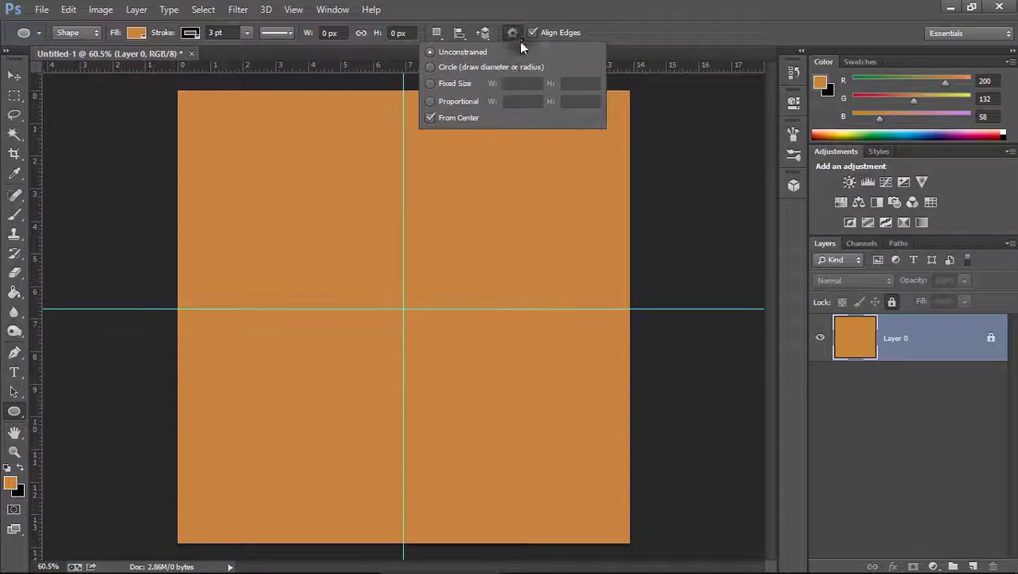
{"action": "left_click", "coordinate": [489, 43]}
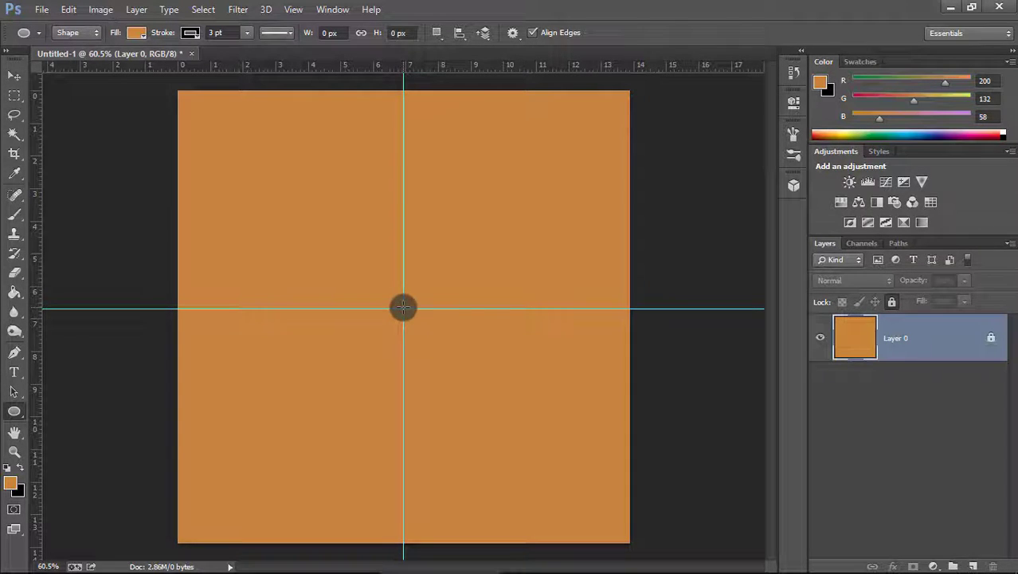
{"action": "left_click_drag", "start_coordinate": [403, 307], "coordinate": [514, 423]}
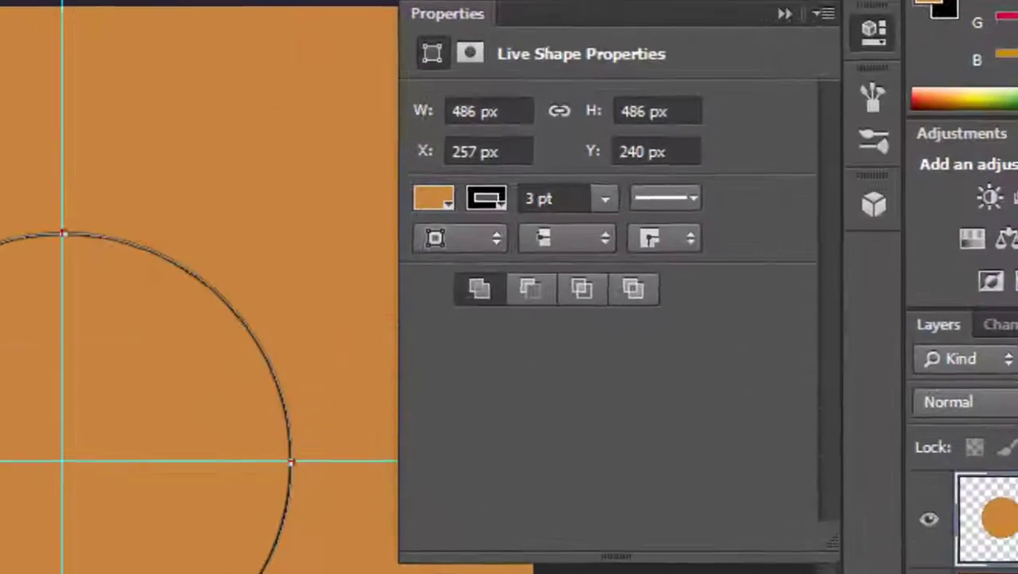
Remove the circle's stroke and set its fill to solid black.
{"action": "left_click", "coordinate": [455, 204]}
{"action": "left_click", "coordinate": [427, 271]}
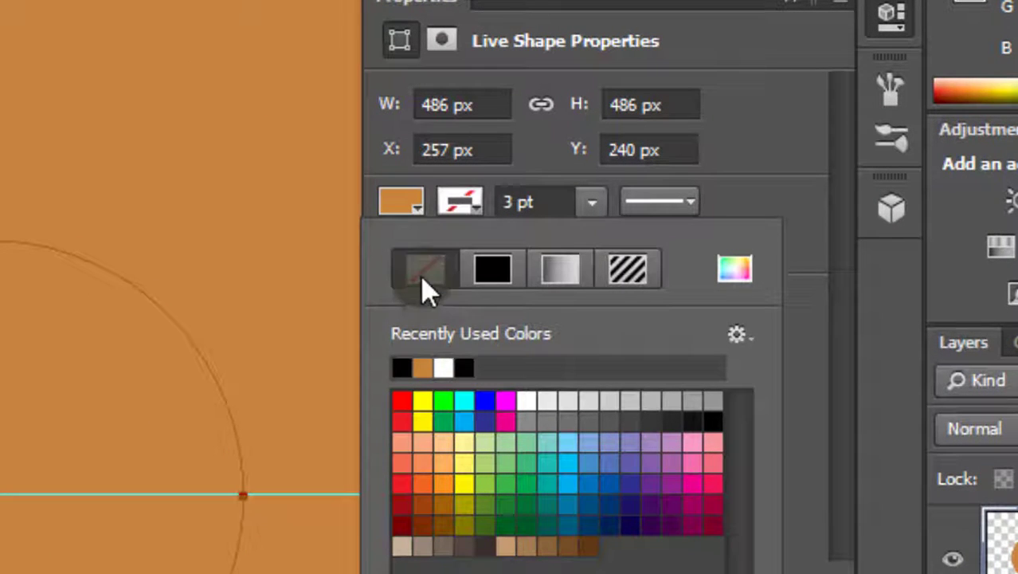
{"action": "left_click", "coordinate": [398, 206]}
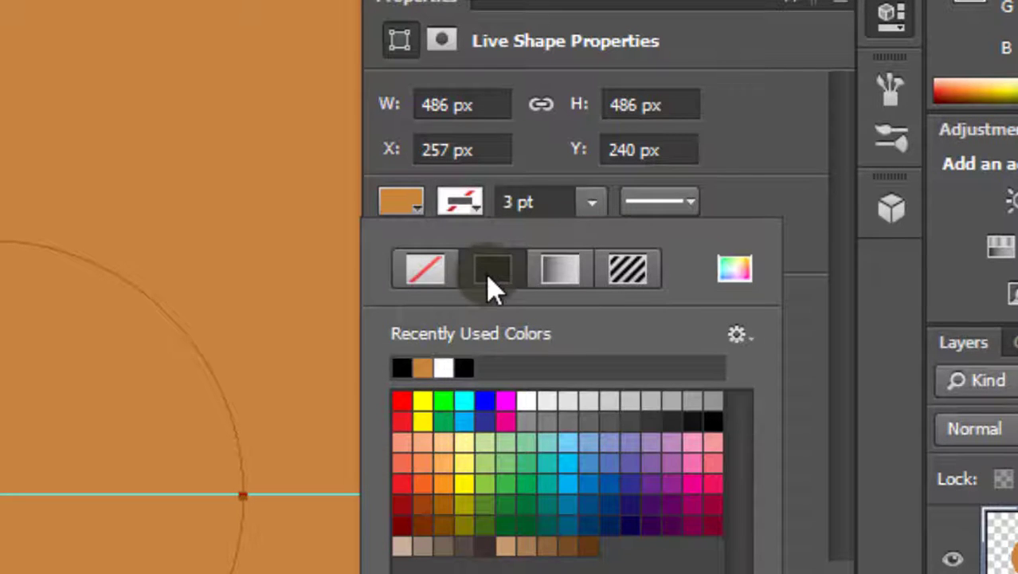
{"action": "left_click", "coordinate": [402, 367]}
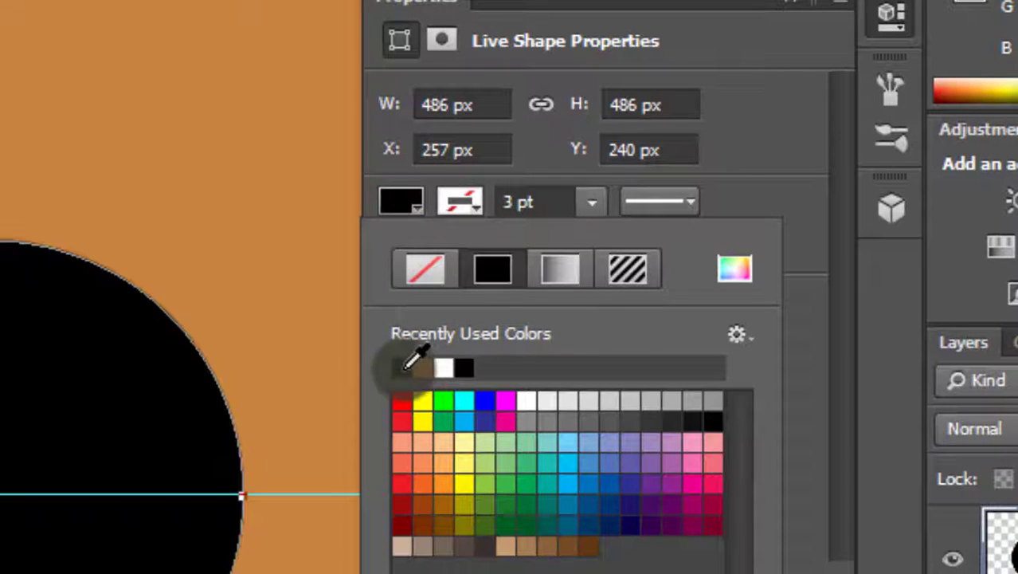
Change the circle's fill to a dark gray swatch and collapse the shape properties.
{"action": "left_click", "coordinate": [672, 421]}
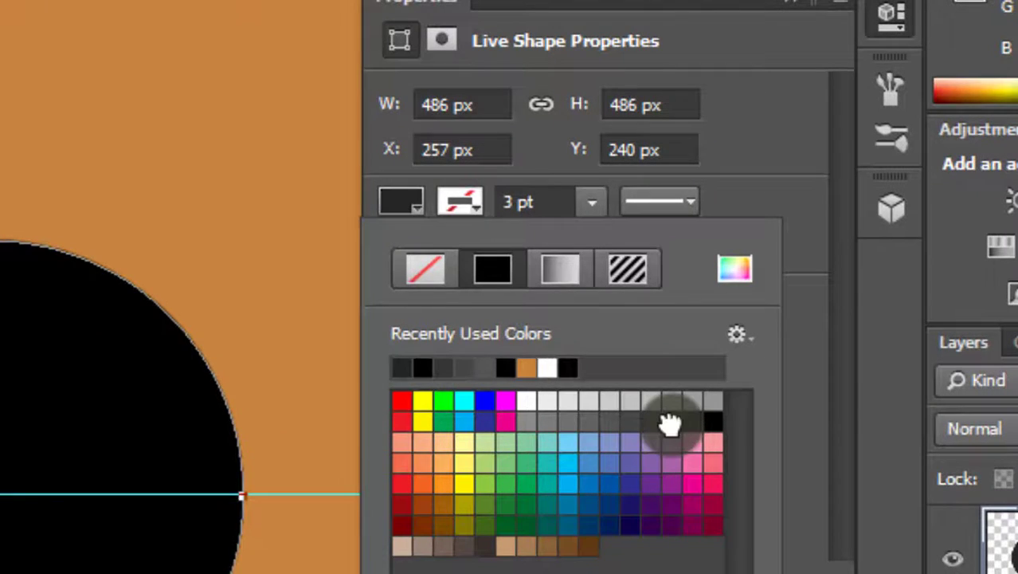
{"action": "left_click", "coordinate": [652, 421]}
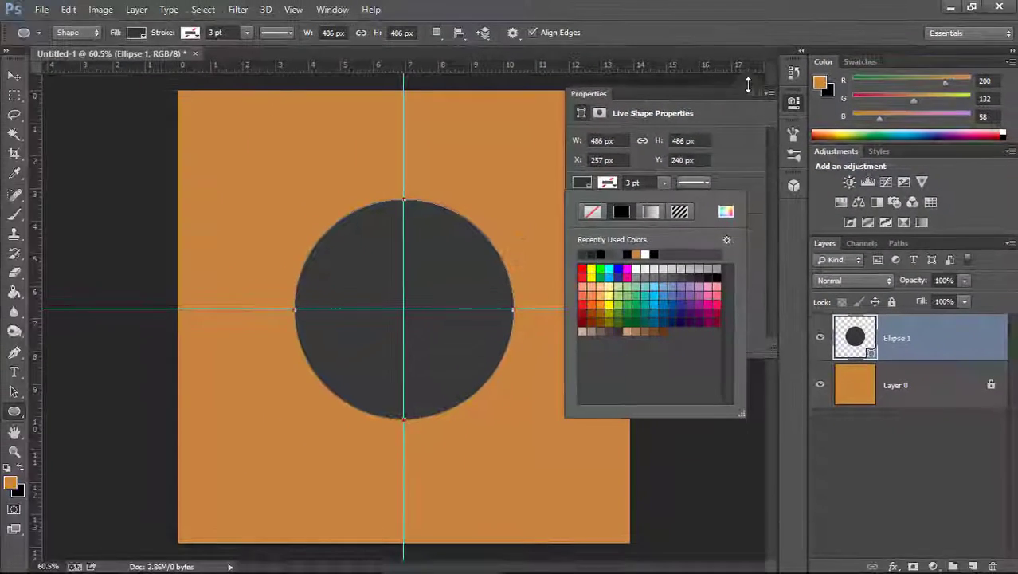
{"action": "left_click", "coordinate": [753, 86]}
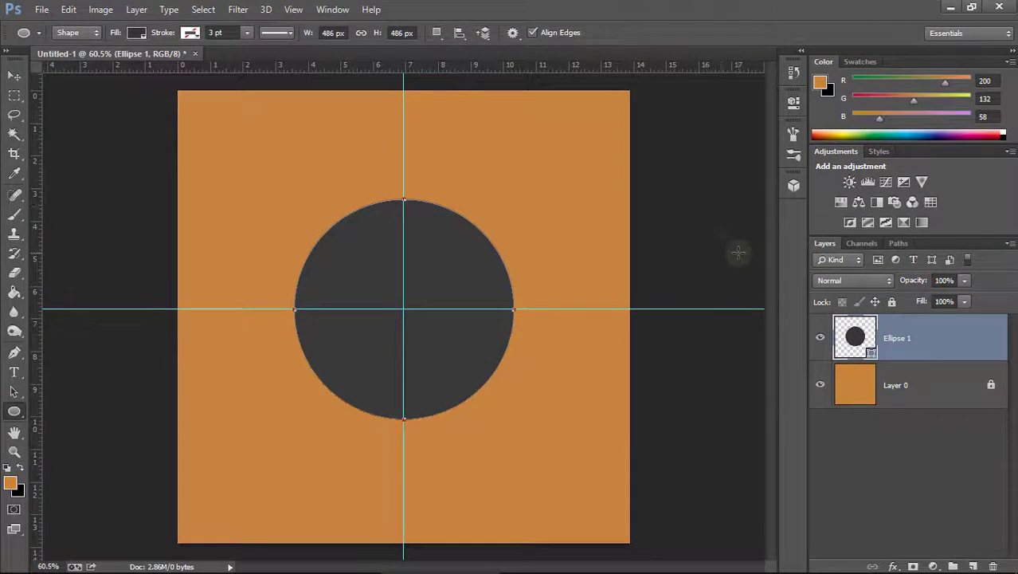
Subtract a concentric circle about 458 px in diameter, centered on the guides' intersection, from the gray circle to leave a thin ring.
{"action": "key", "text": "alt"}
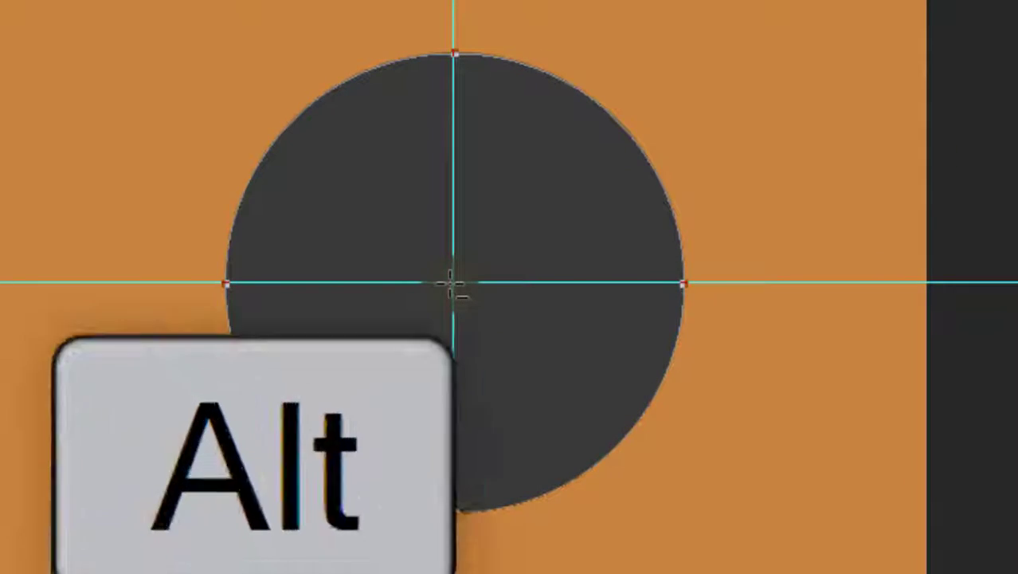
{"action": "key", "text": "shift"}
{"action": "left_click_drag", "start_coordinate": [451, 283], "coordinate": [735, 500]}
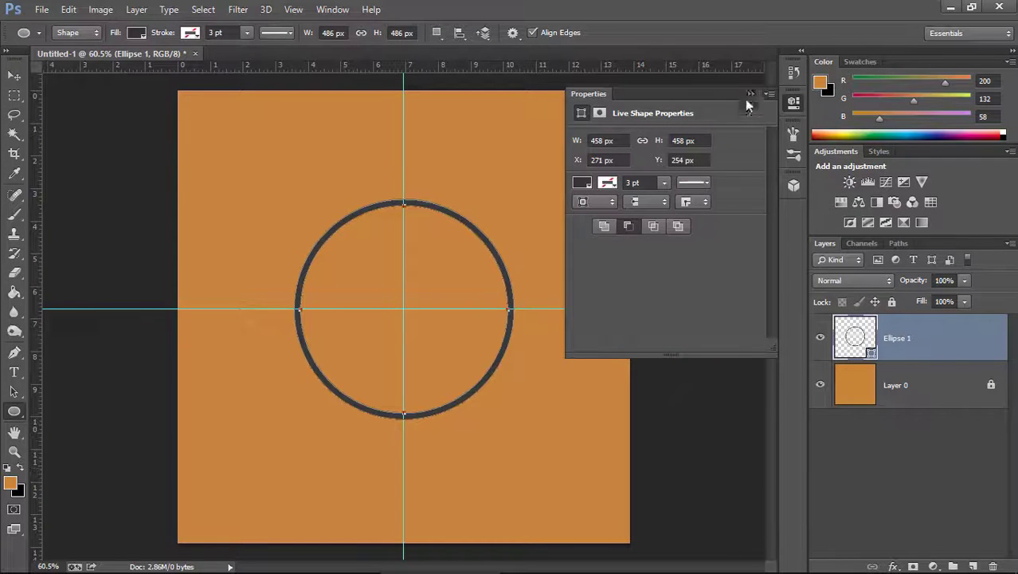
{"action": "left_click", "coordinate": [749, 94]}
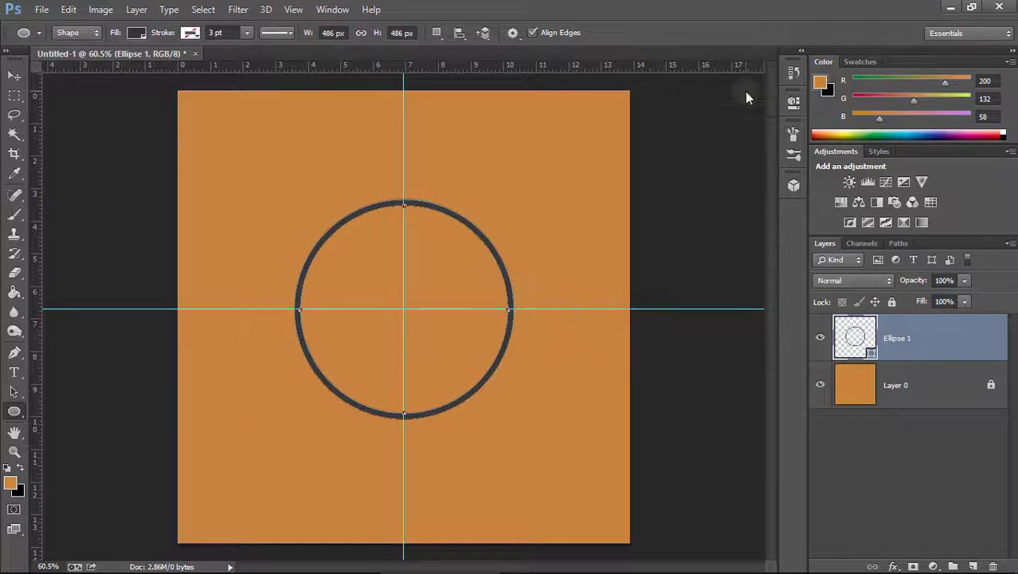
Switch to the Line tool and set its weight to 6 px.
{"action": "scroll", "coordinate": [397, 165], "scroll_direction": "up", "scroll_amount": 1}
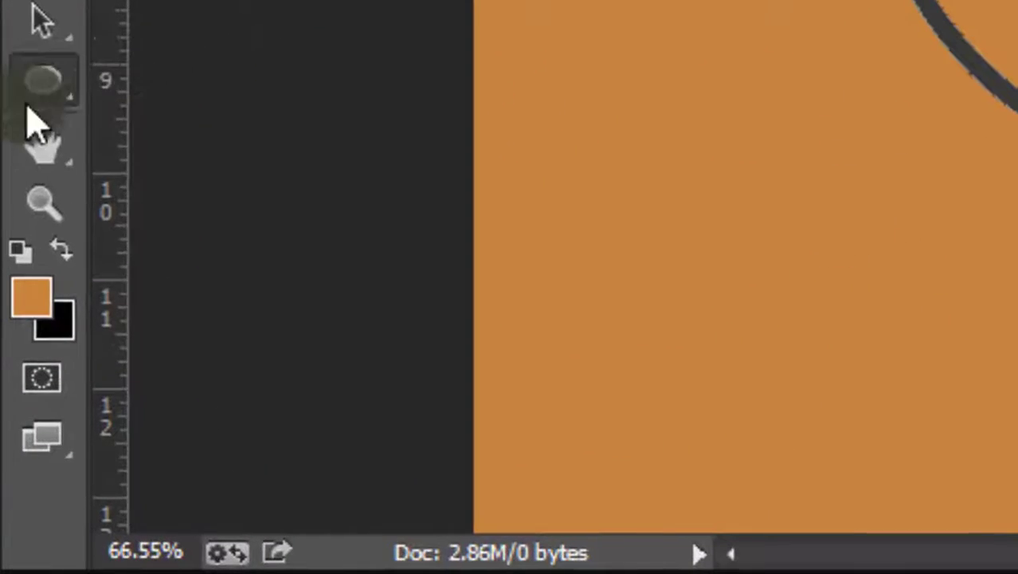
{"action": "left_click_drag", "start_coordinate": [43, 87], "coordinate": [267, 275]}
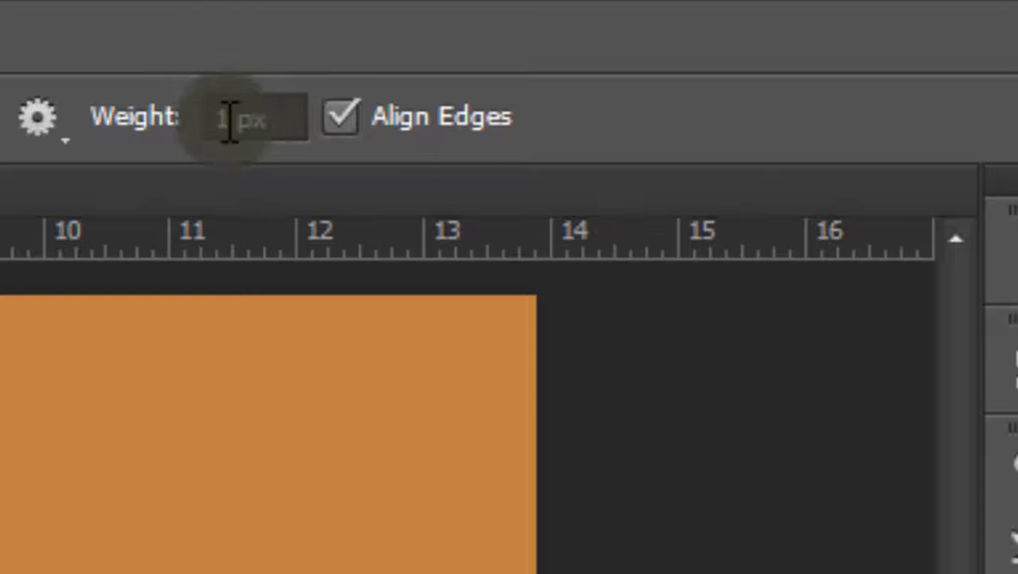
{"action": "double_click", "coordinate": [228, 119]}
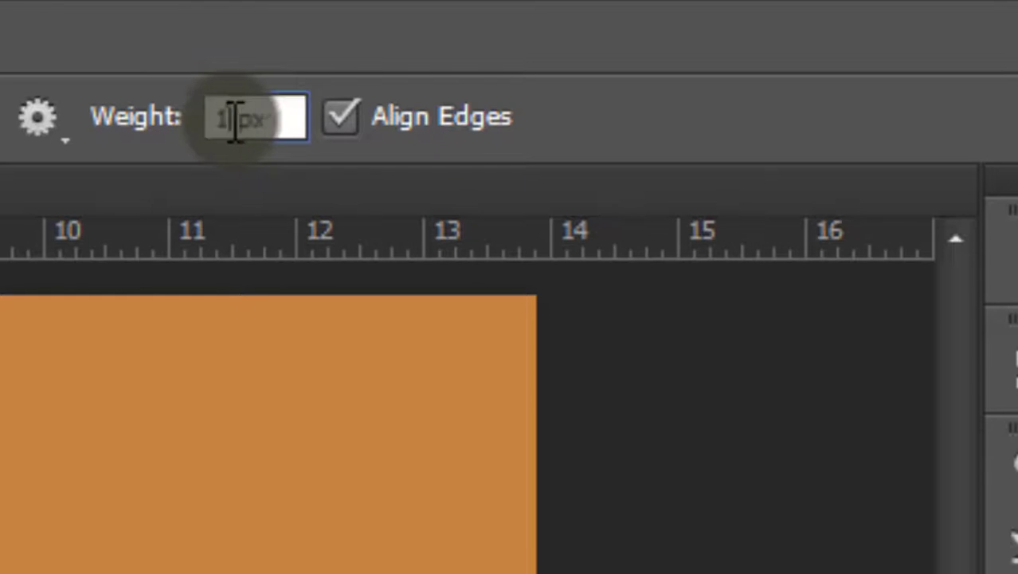
{"action": "key", "text": "Return"}
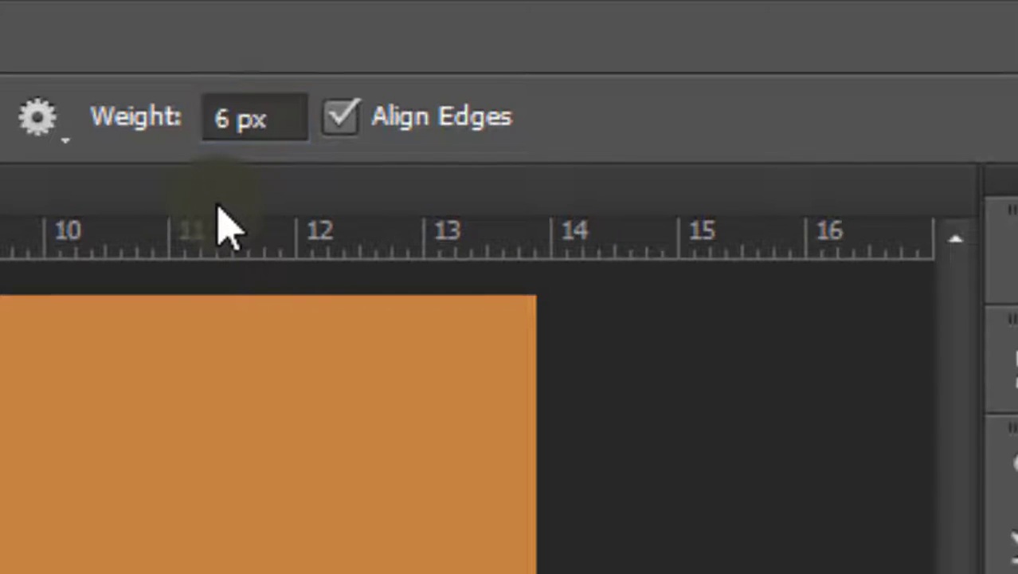
Add a vertical line about 2.4 in long on the vertical guide above the ring, combined into the same shape layer.
{"action": "scroll", "coordinate": [413, 118], "scroll_direction": "up", "scroll_amount": 3, "text": "alt"}
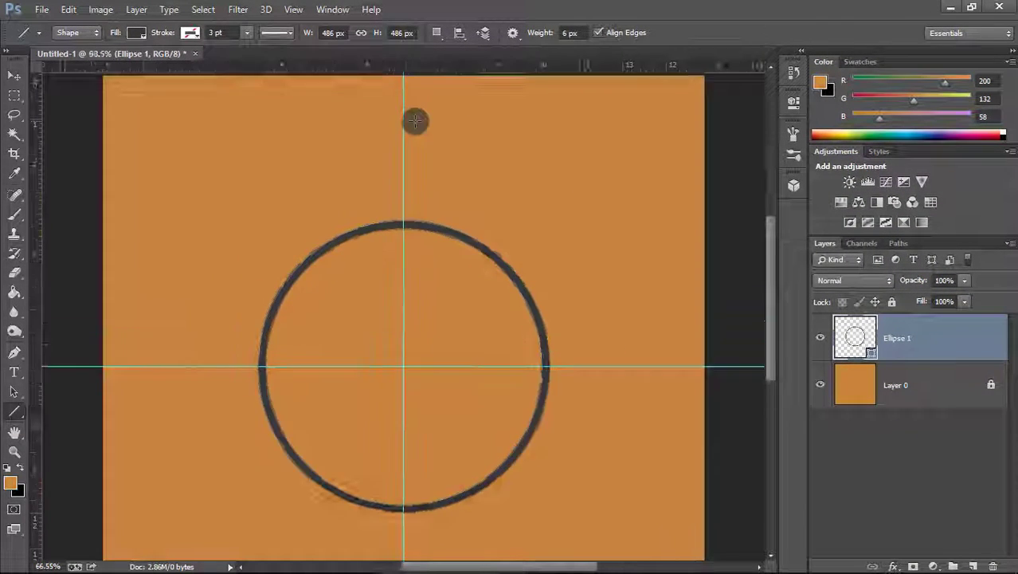
{"action": "scroll", "coordinate": [396, 108], "scroll_direction": "up", "scroll_amount": 1}
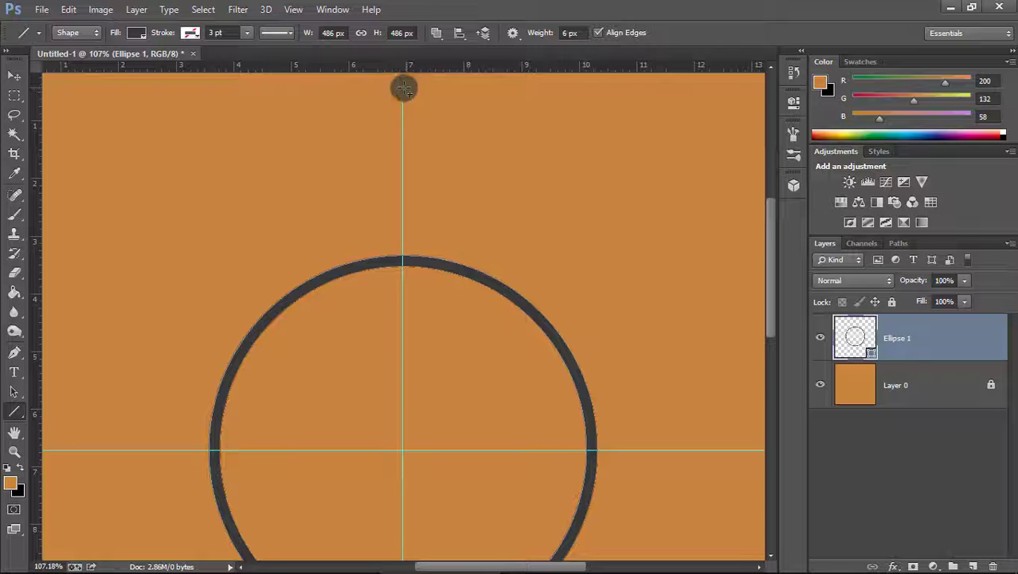
{"action": "left_click_drag", "start_coordinate": [402, 92], "coordinate": [399, 233]}
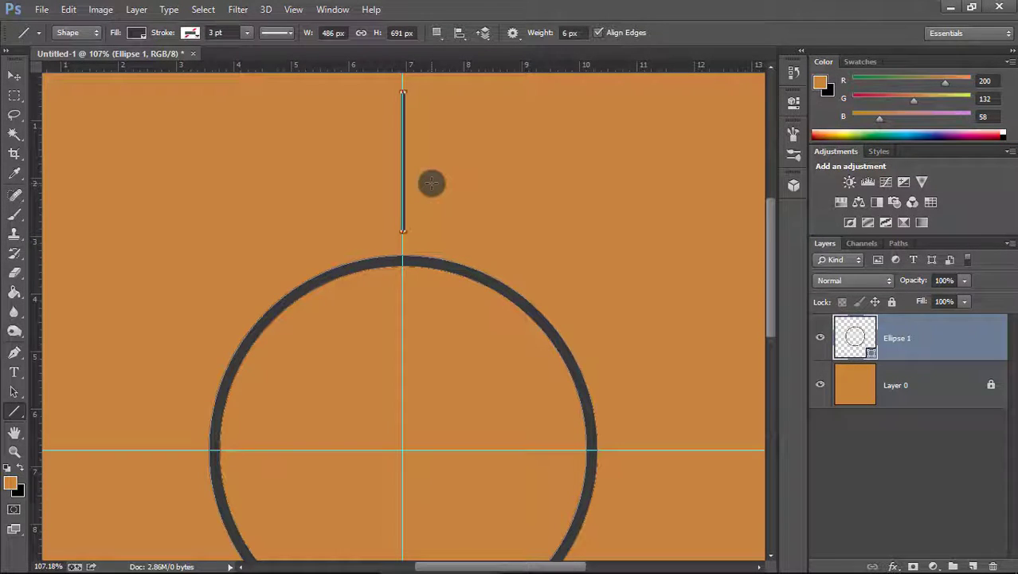
Set path alignment to Align To Canvas and align the line by its horizontal center.
{"action": "scroll", "coordinate": [431, 183], "scroll_direction": "down", "scroll_amount": 2}
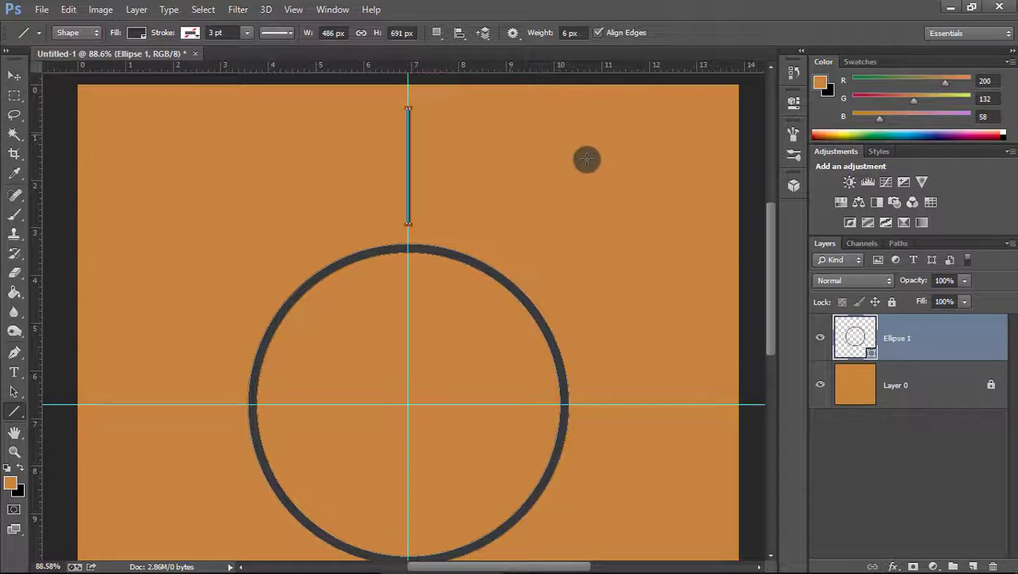
{"action": "scroll", "coordinate": [626, 338], "scroll_direction": "down", "scroll_amount": 1}
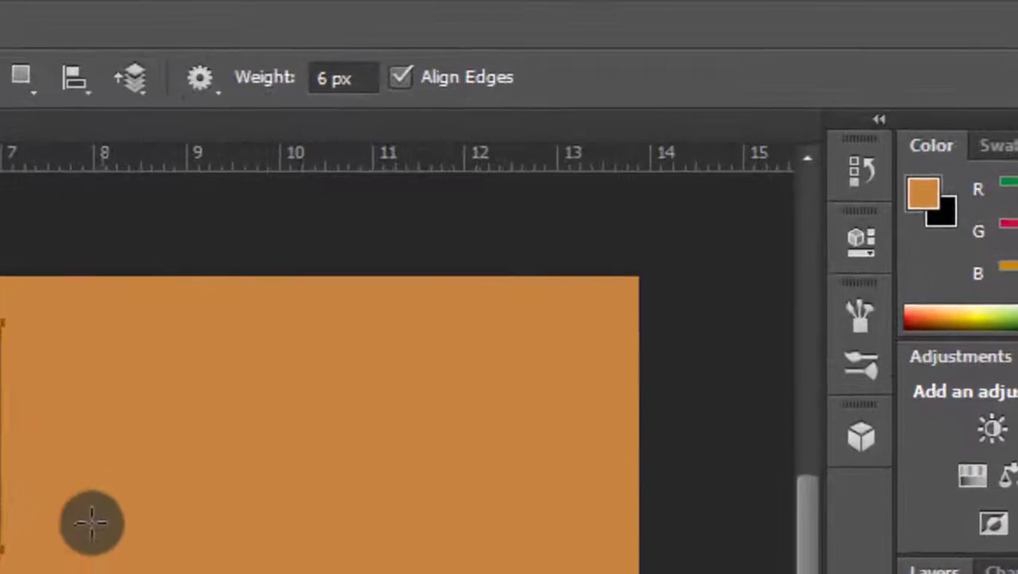
{"action": "left_click", "coordinate": [74, 78]}
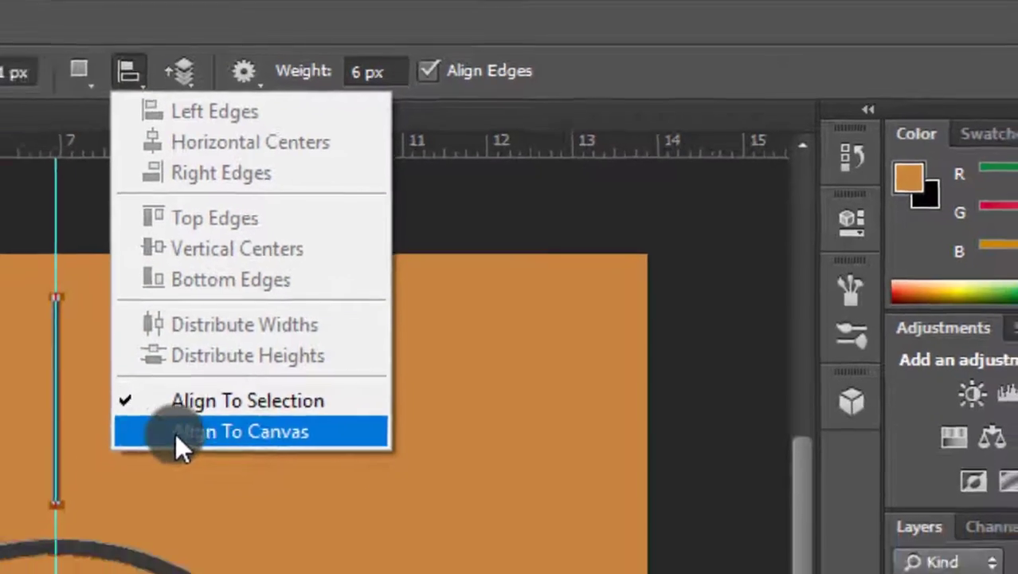
{"action": "left_click", "coordinate": [176, 432]}
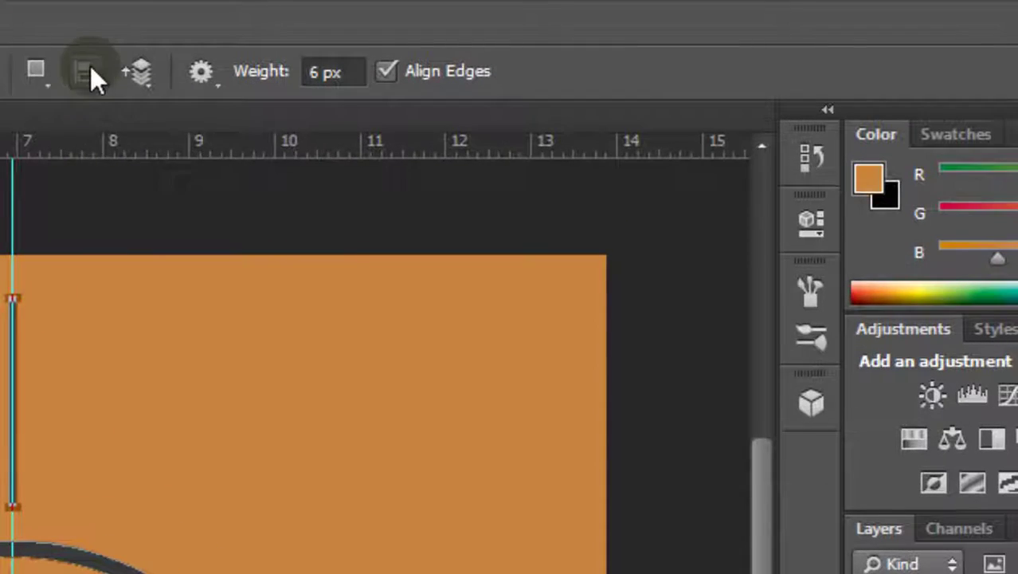
{"action": "left_click", "coordinate": [90, 65]}
{"action": "left_click", "coordinate": [224, 141]}
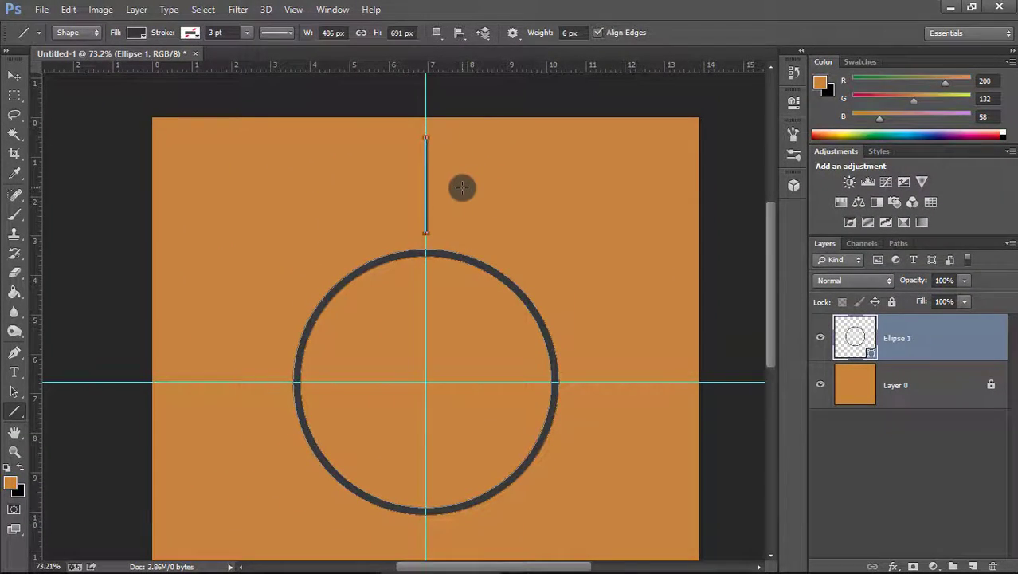
Start a free transform on a copy of the line and move its reference point to the guides' intersection.
{"action": "key", "text": "ctrl+alt+t"}
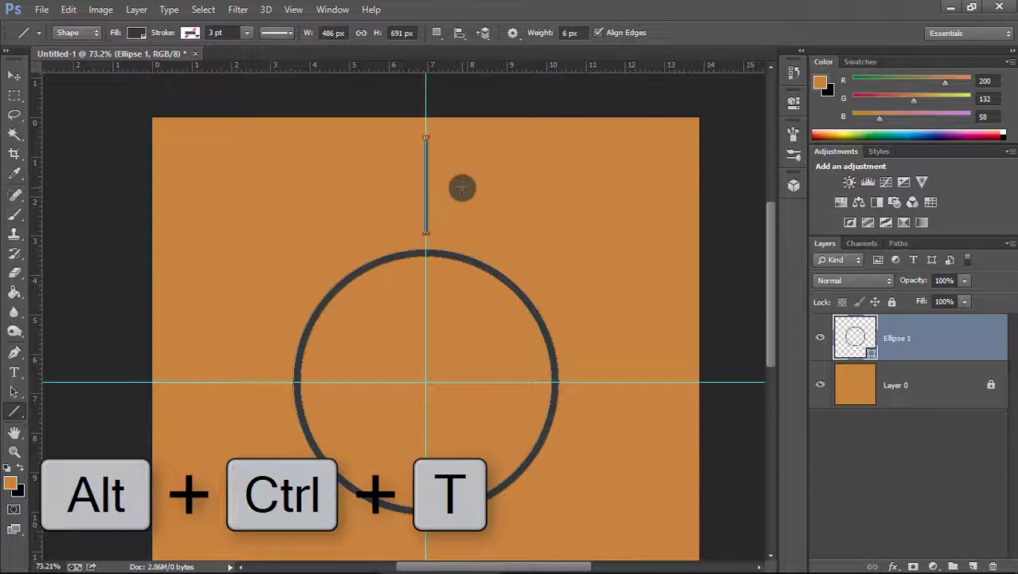
{"action": "key", "text": "ctrl+alt+t"}
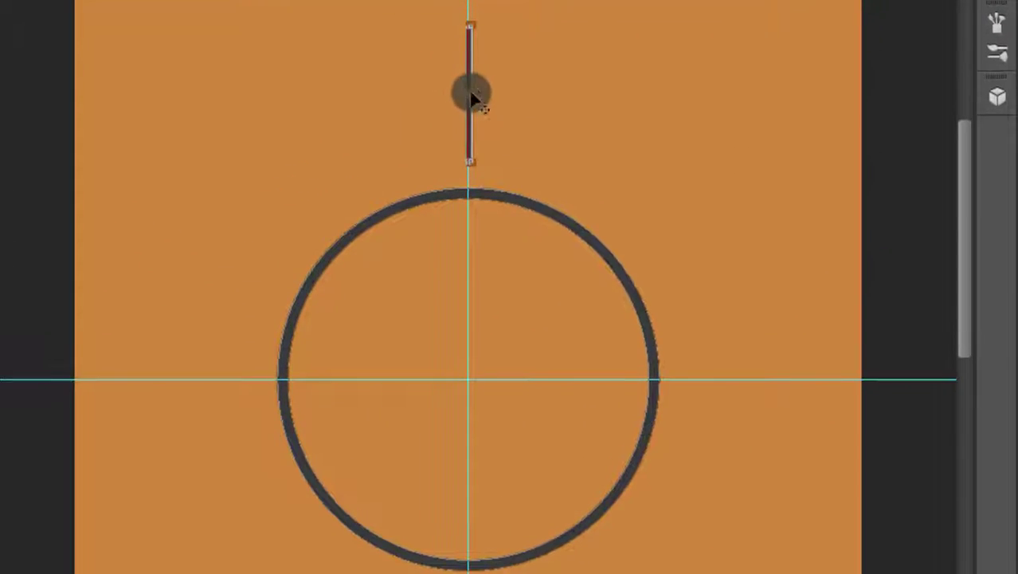
{"action": "key", "text": "alt"}
{"action": "left_click_drag", "start_coordinate": [467, 95], "coordinate": [466, 382]}
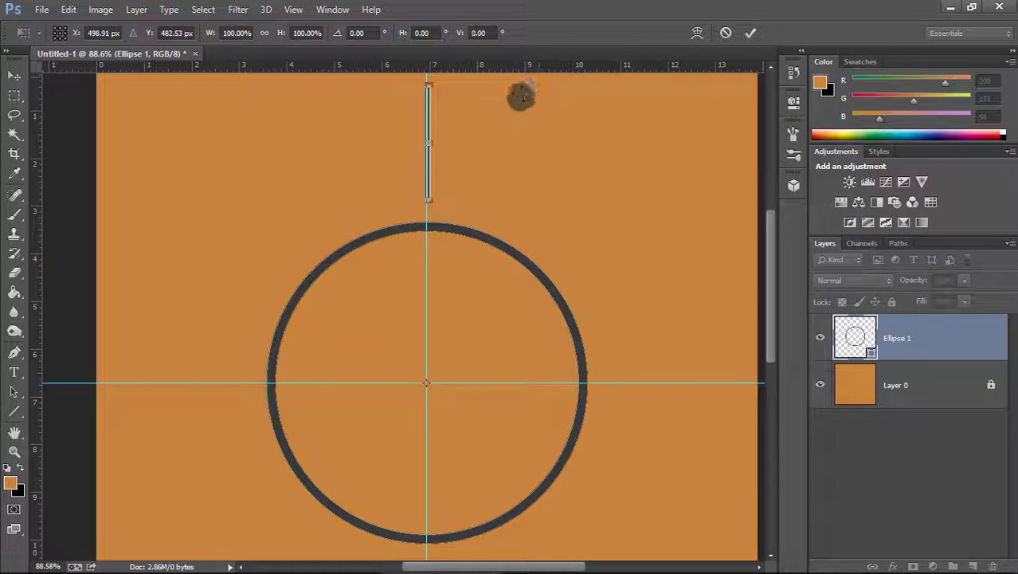
Rotate the line copy by 8° around the ring's center and apply the transform.
{"action": "scroll", "coordinate": [443, 83], "scroll_direction": "down", "scroll_amount": 2}
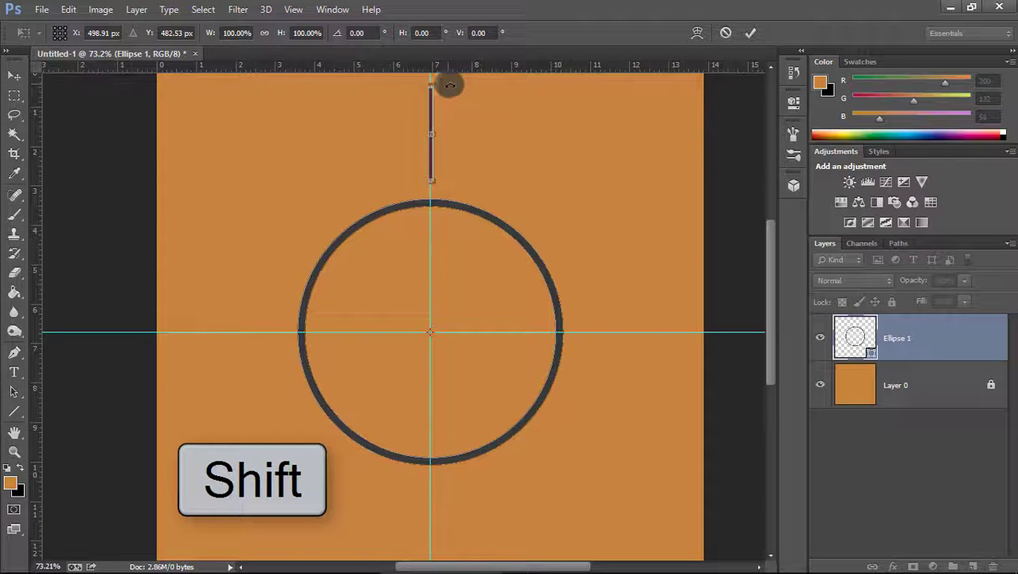
{"action": "left_click_drag", "start_coordinate": [450, 84], "coordinate": [481, 106]}
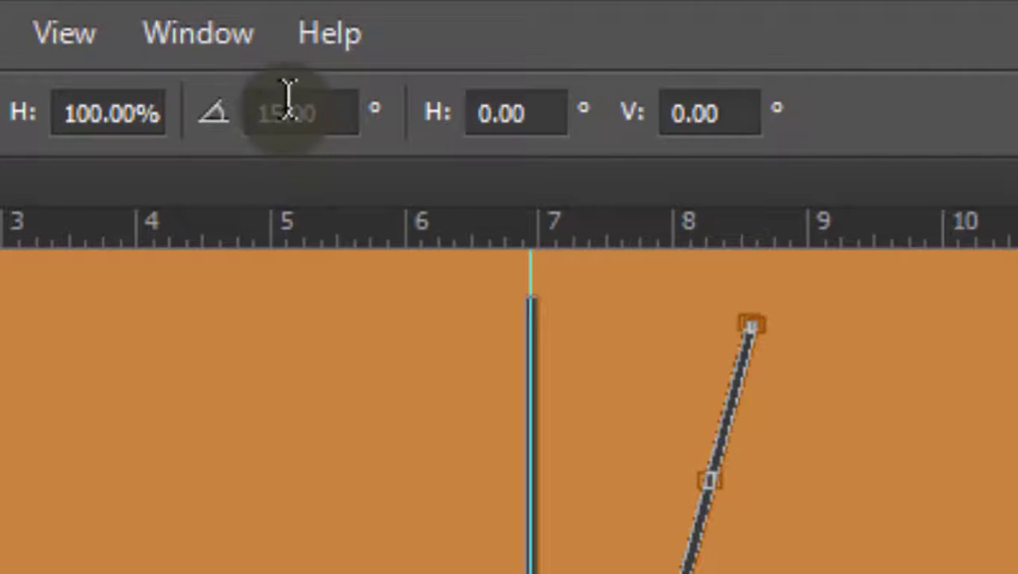
{"action": "left_click_drag", "start_coordinate": [294, 91], "coordinate": [270, 96]}
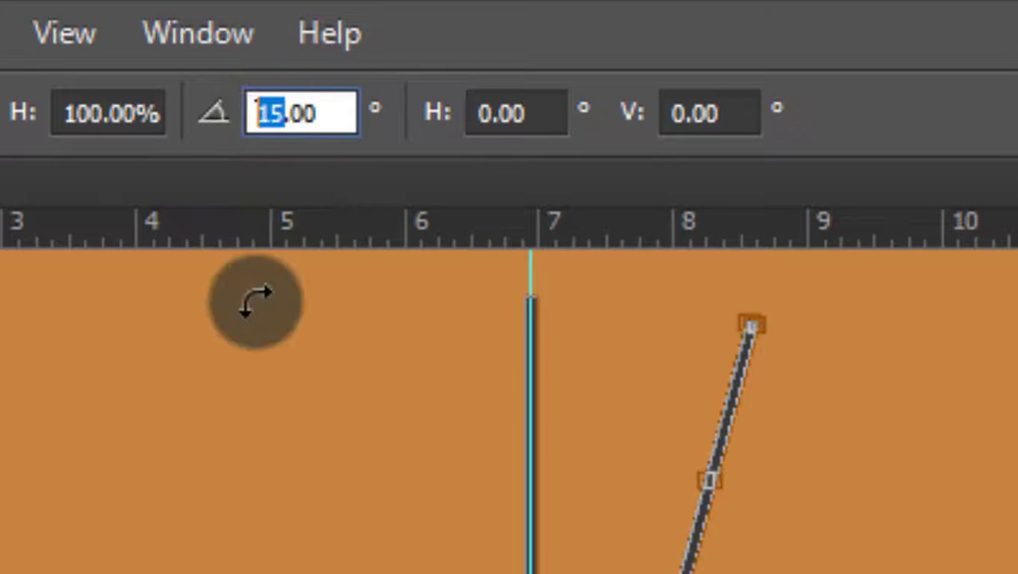
{"action": "type", "text": "8"}
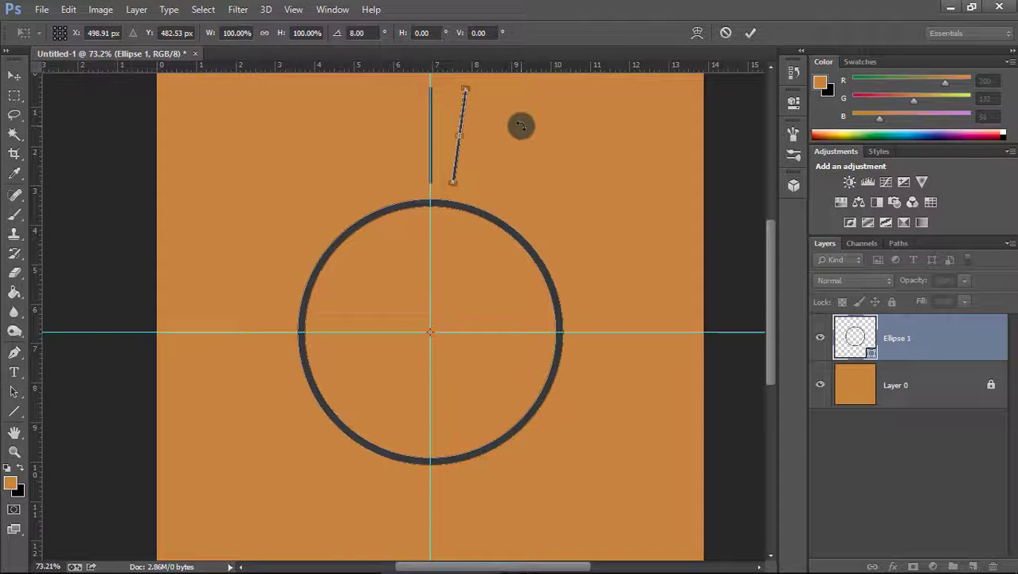
{"action": "left_click", "coordinate": [753, 35]}
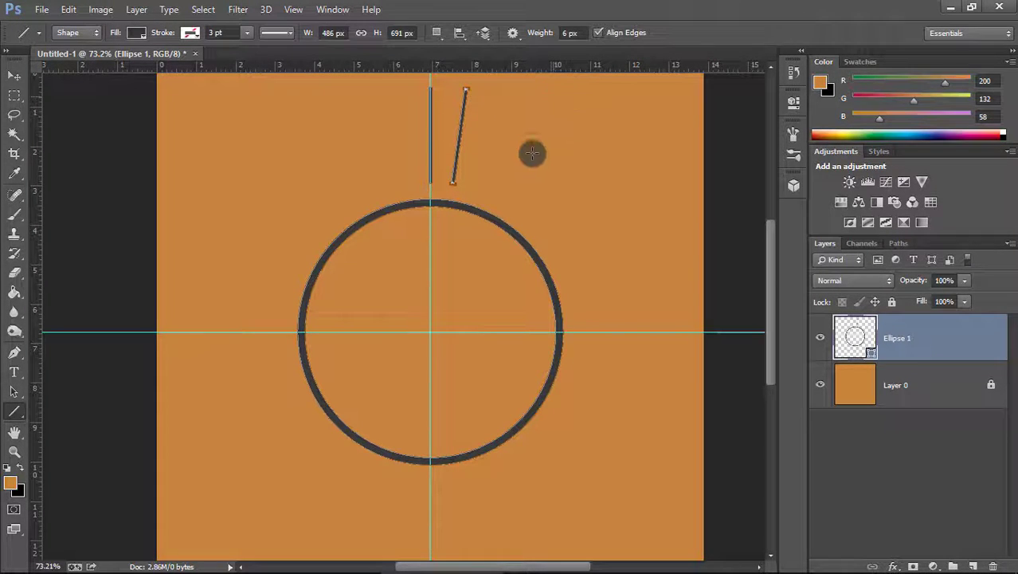
Repeat the 8° rotated copy of the line all the way around the ring to complete the circle of rays.
{"action": "scroll", "coordinate": [544, 151], "scroll_direction": "down", "scroll_amount": 1}
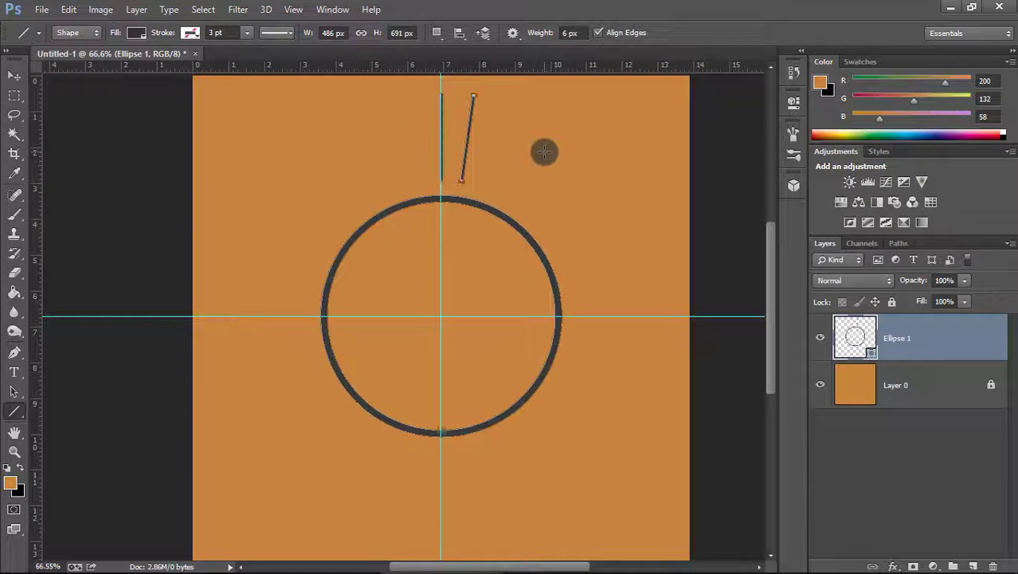
{"action": "scroll", "coordinate": [544, 151], "scroll_direction": "down", "scroll_amount": 1}
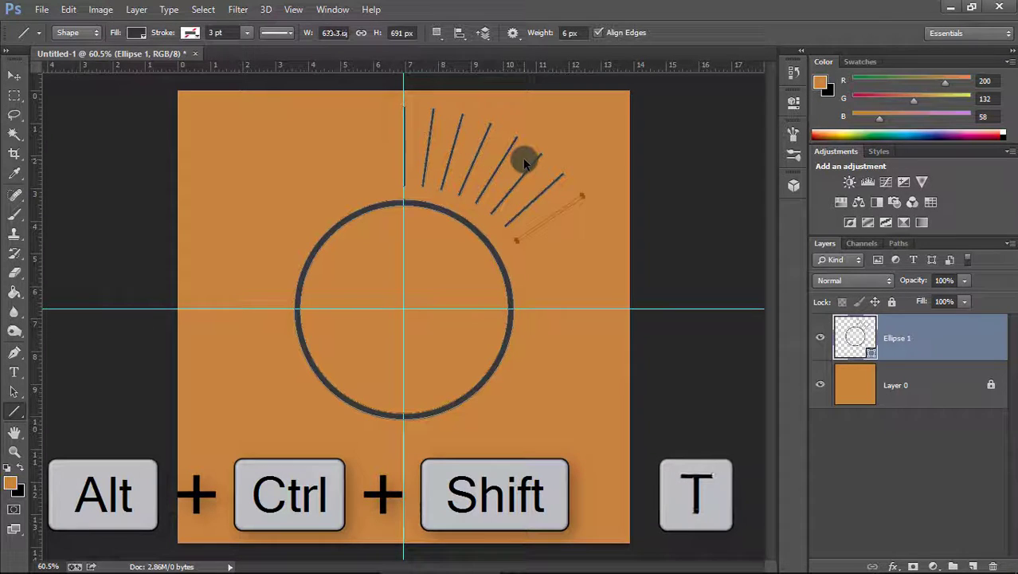
{"action": "key", "text": "ctrl+alt+shift+t"}
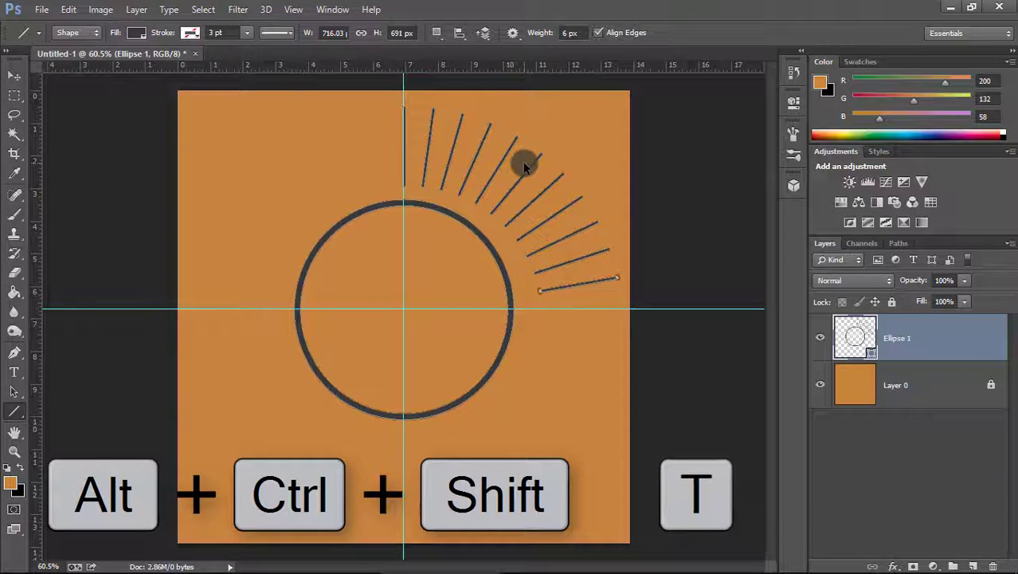
{"action": "key", "text": "ctrl+alt+shift+t"}
{"action": "key", "text": "ctrl+alt+shift+t"}
{"action": "key", "text": "ctrl+alt+shift+t"}
{"action": "key", "text": "ctrl+alt+shift+t"}
{"action": "key", "text": "ctrl+alt+shift+t"}
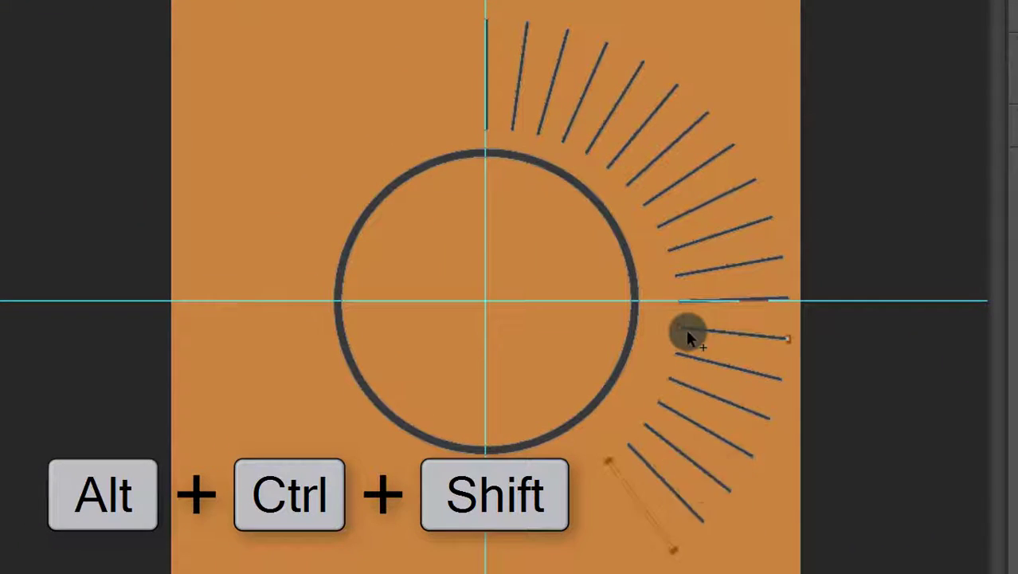
{"action": "key", "text": "ctrl+alt+shift+t"}
{"action": "key", "text": "ctrl+alt+shift+t"}
{"action": "key", "text": "ctrl+alt+shift+t"}
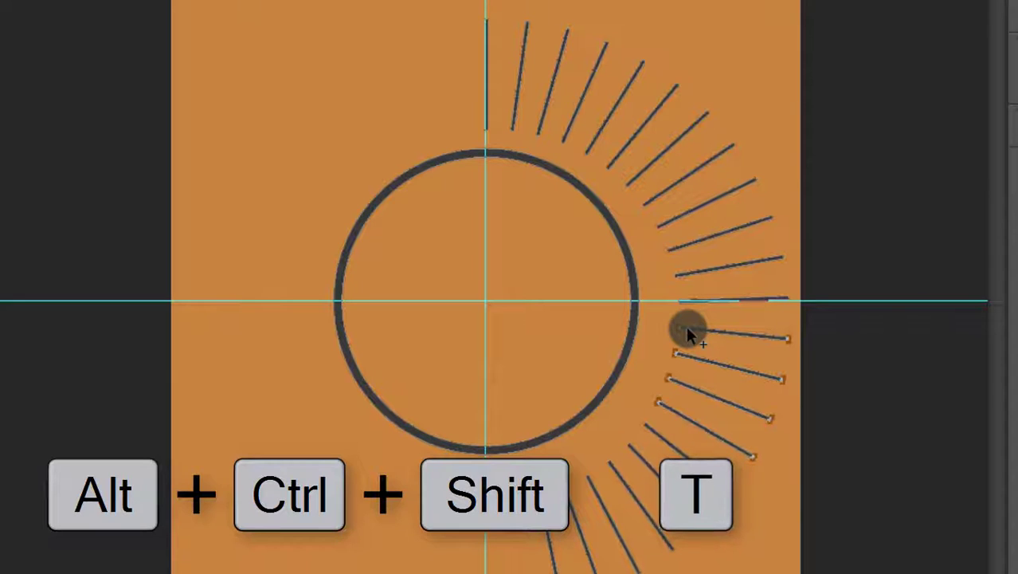
{"action": "key", "text": "ctrl+alt+shift+t"}
{"action": "key", "text": "ctrl+alt+shift+t"}
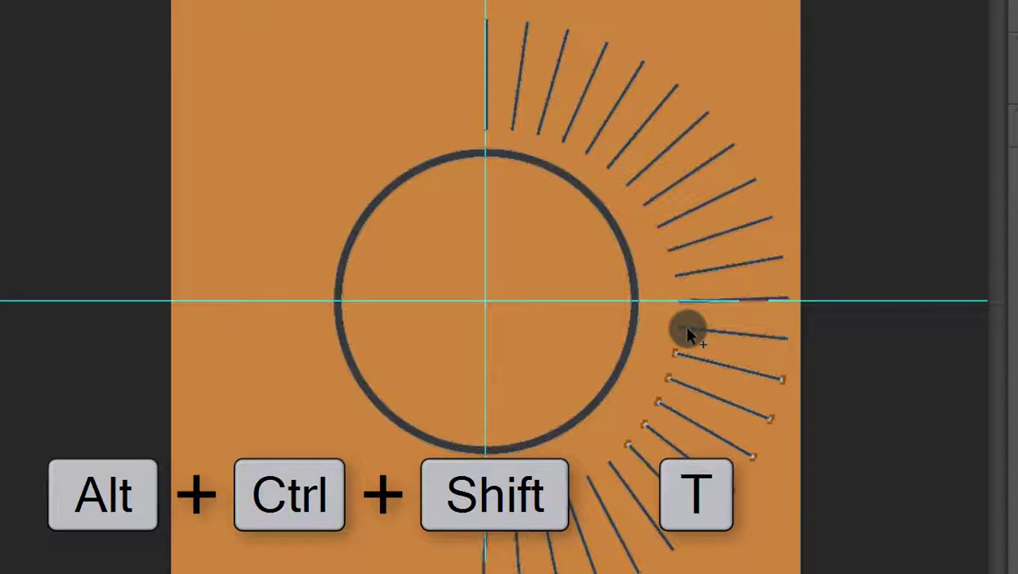
{"action": "key", "text": "ctrl+alt+shift+t"}
{"action": "key", "text": "ctrl+alt+shift+t"}
{"action": "key", "text": "ctrl+alt+shift+t"}
{"action": "key", "text": "ctrl+alt+shift+t"}
{"action": "key", "text": "ctrl+alt+shift+t"}
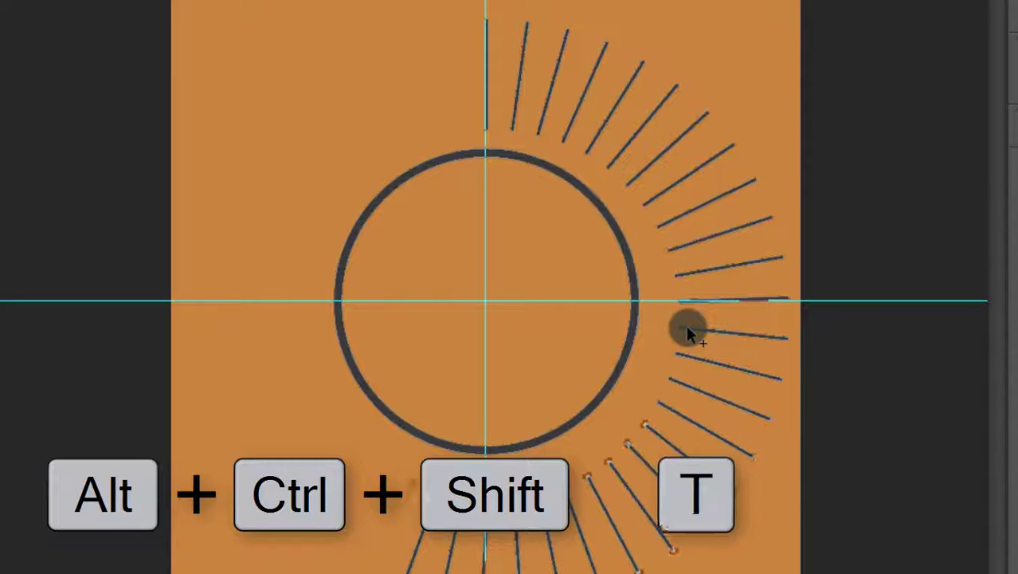
{"action": "key", "text": "ctrl+alt+shift+t"}
{"action": "key", "text": "ctrl+alt+shift+t"}
{"action": "key", "text": "ctrl+alt+shift+t"}
{"action": "key", "text": "ctrl+alt+shift+t"}
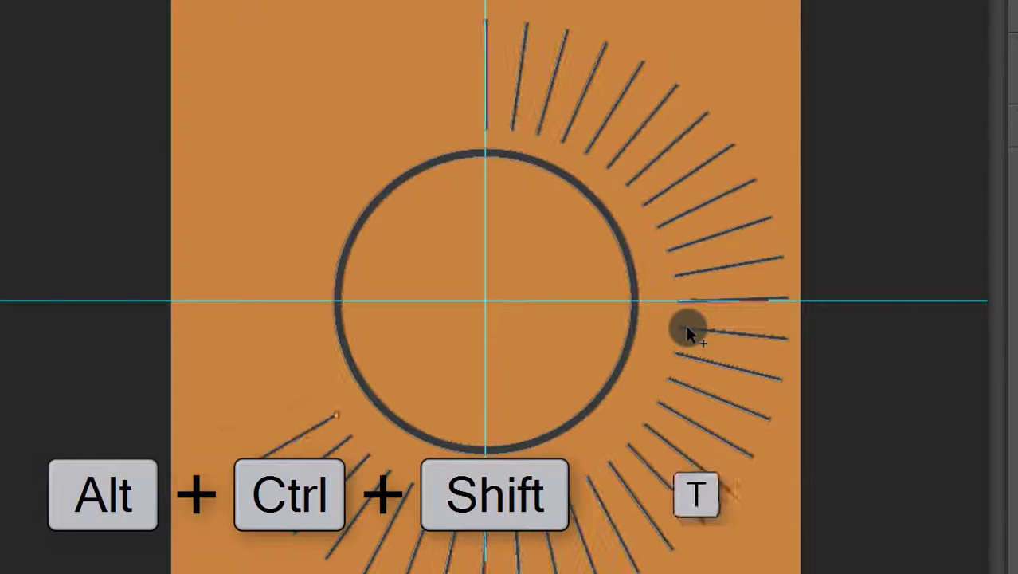
{"action": "key", "text": "ctrl+alt+shift+t"}
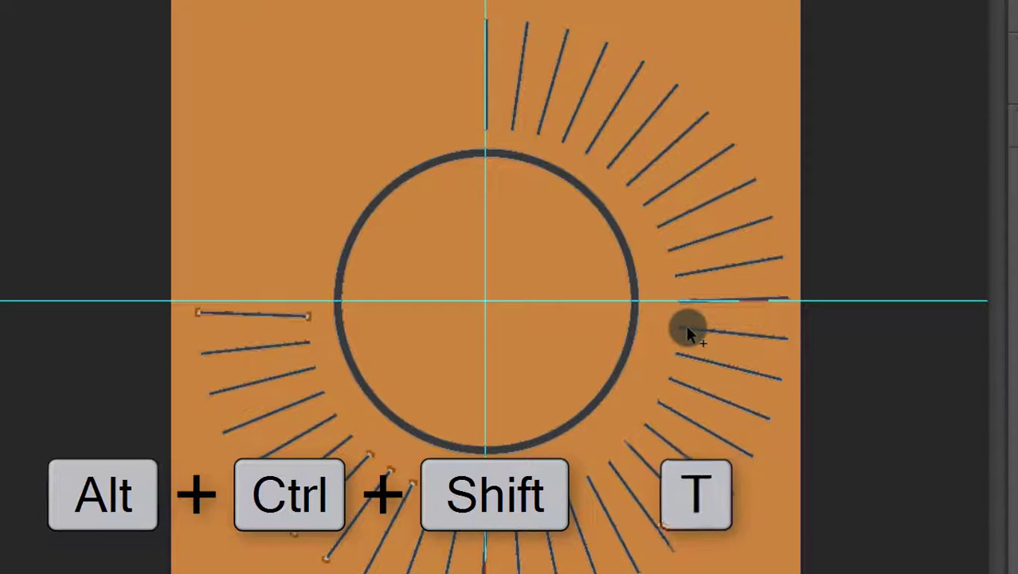
{"action": "key", "text": "ctrl+alt+shift+t"}
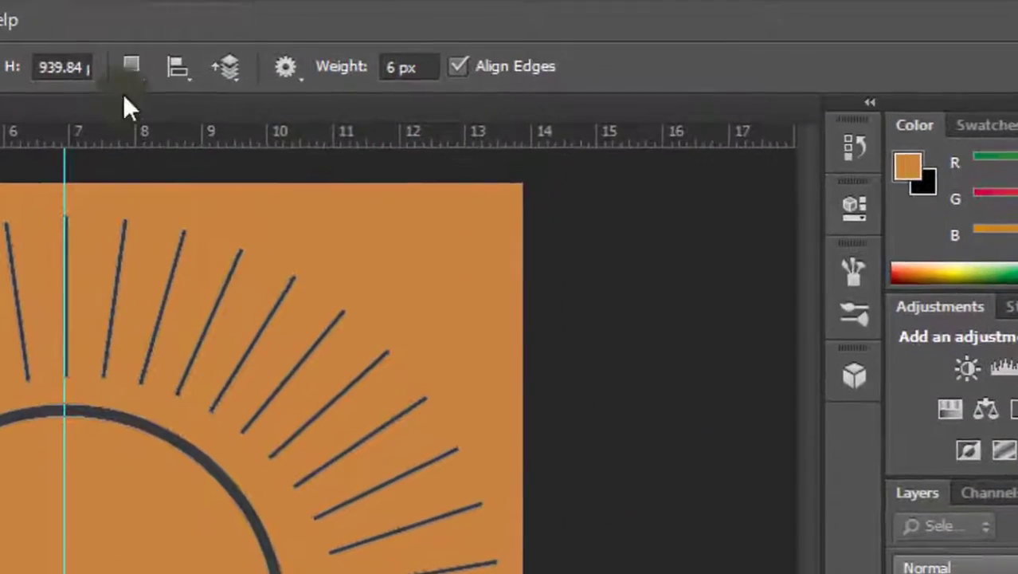
Merge the shape components of the ring and lines, accepting the conversion from live shape to regular path.
{"action": "left_click", "coordinate": [130, 66]}
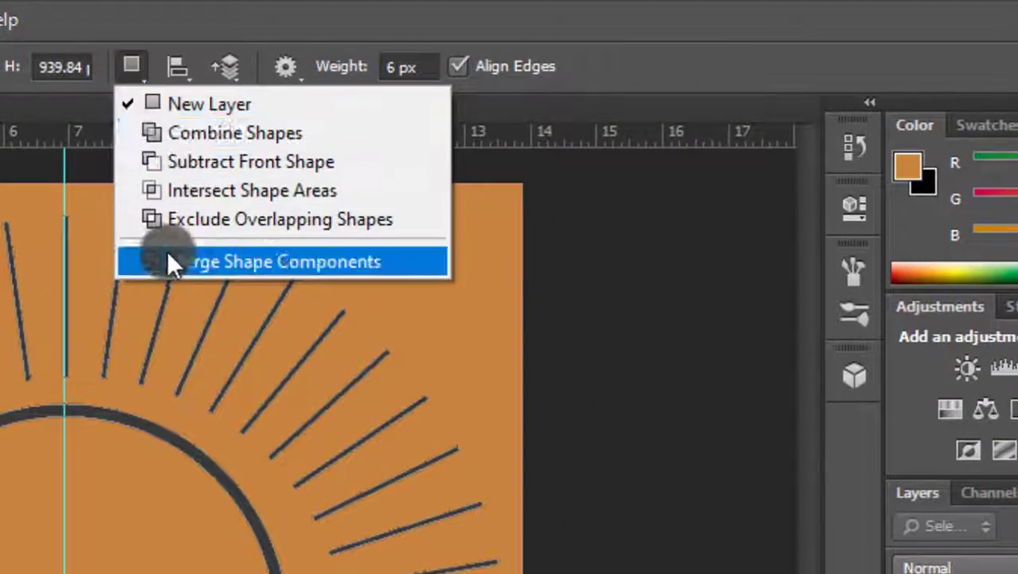
{"action": "left_click", "coordinate": [245, 264]}
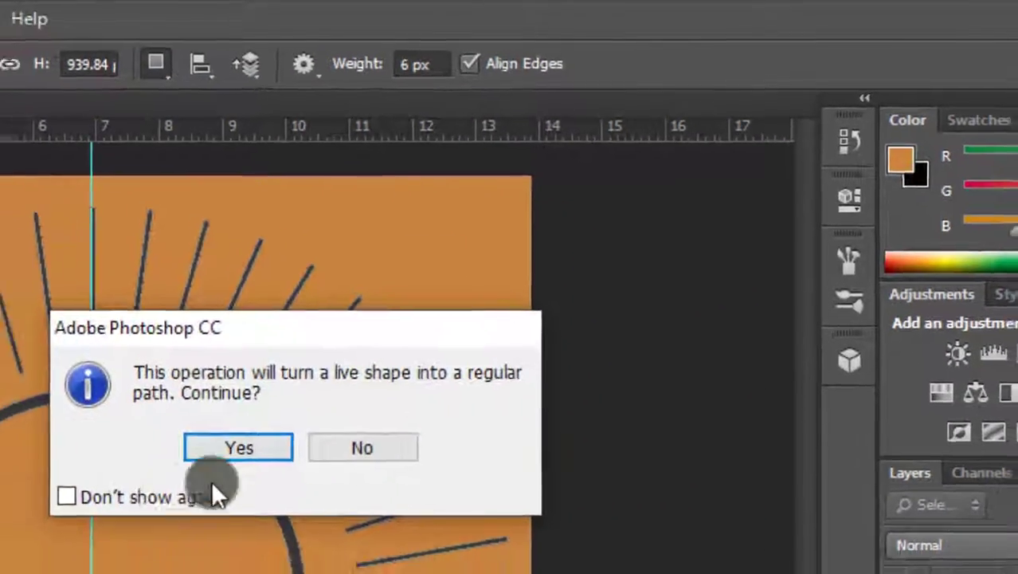
{"action": "left_click", "coordinate": [239, 447]}
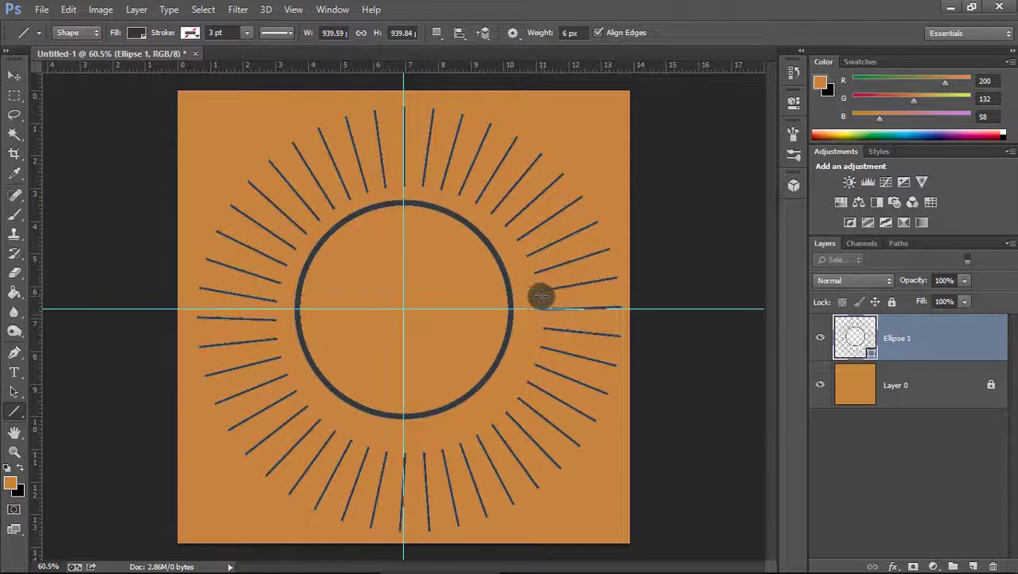
Change the fill color of the merged ring and rays shape to white (ffffff).
{"action": "double_click", "coordinate": [855, 338]}
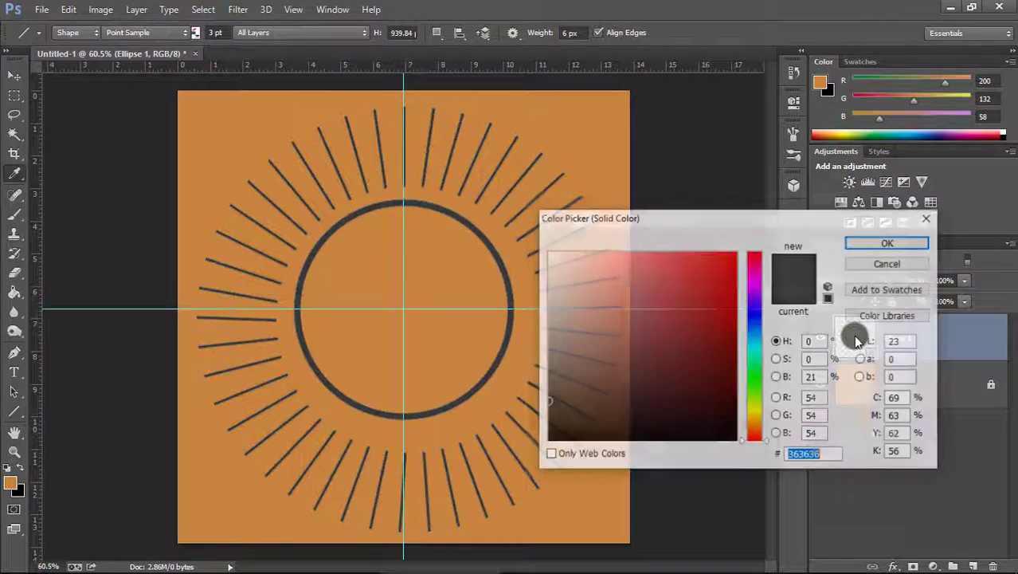
{"action": "left_click", "coordinate": [554, 261]}
{"action": "left_click_drag", "start_coordinate": [553, 262], "coordinate": [542, 241]}
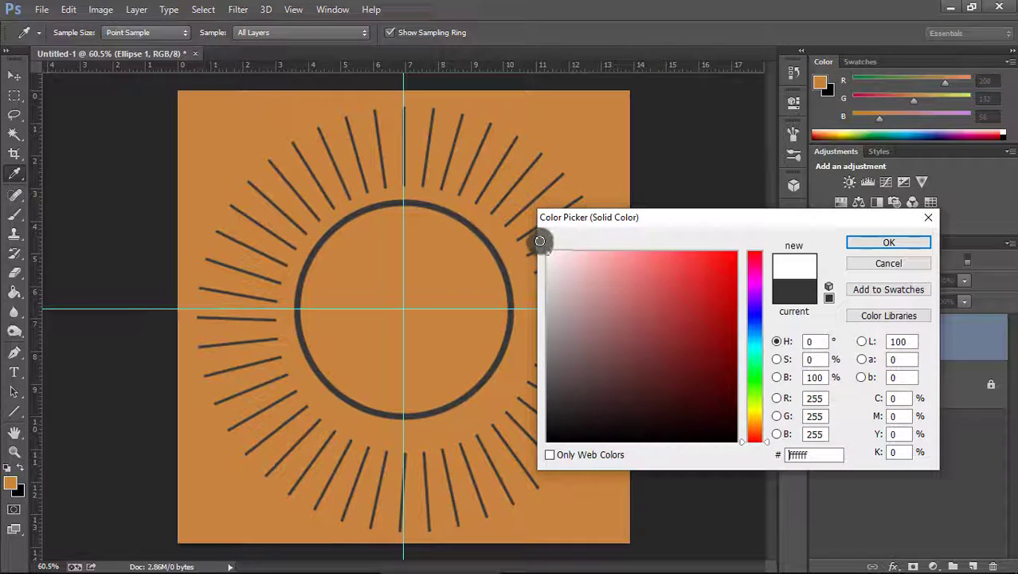
{"action": "left_click", "coordinate": [887, 241]}
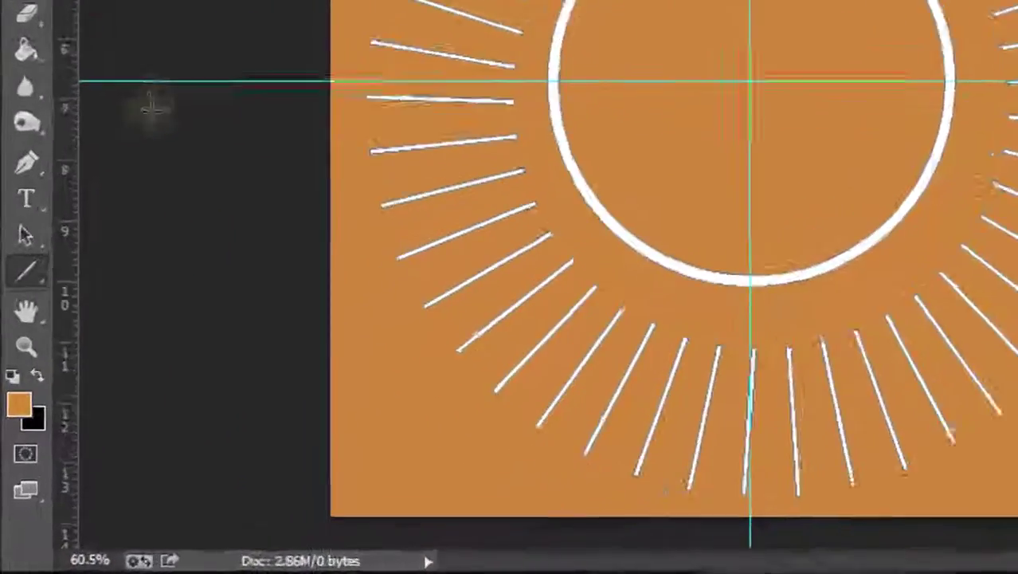
Set the Pen tool to Shape mode with no stroke.
{"action": "left_click", "coordinate": [27, 163]}
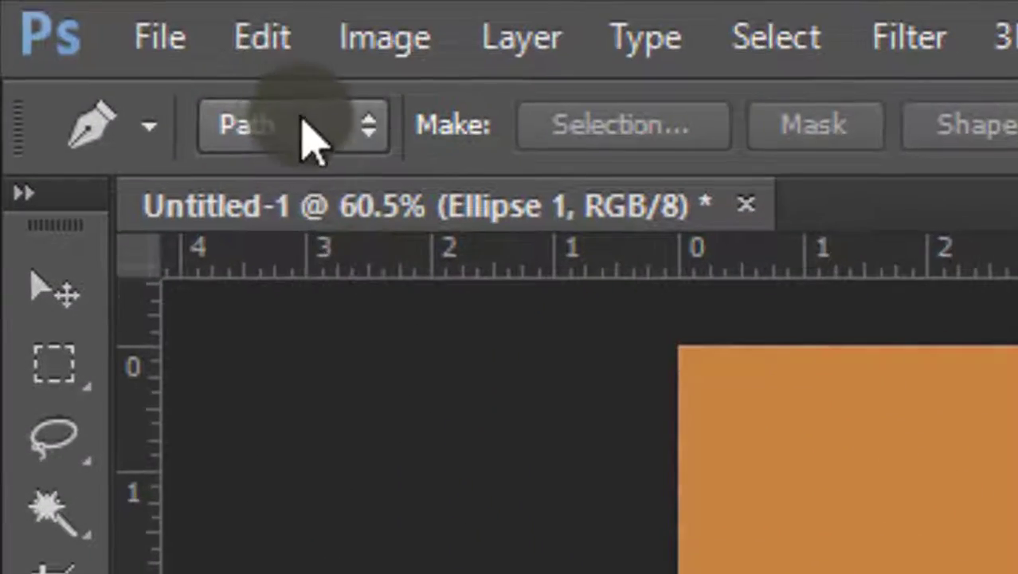
{"action": "left_click", "coordinate": [86, 34]}
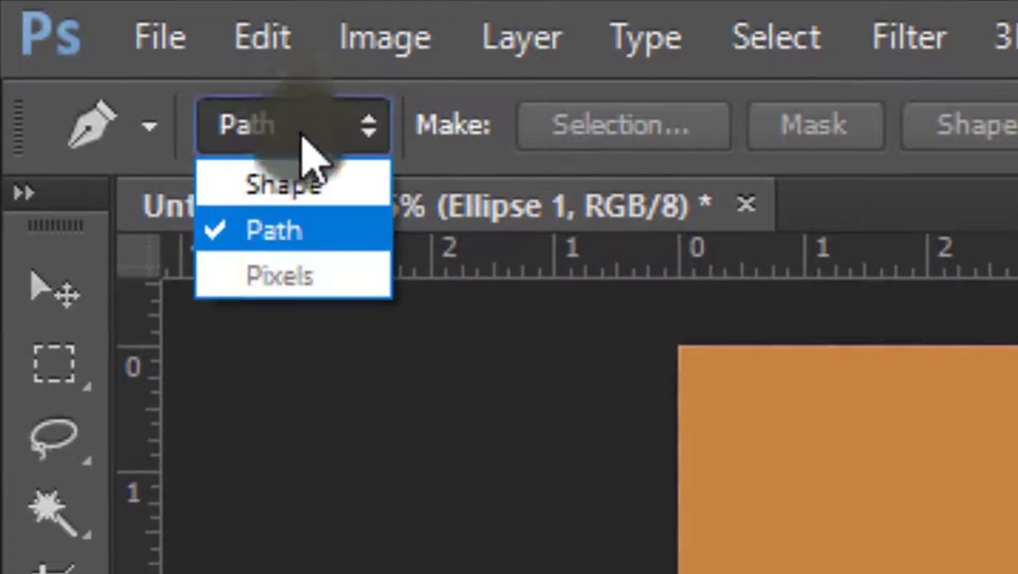
{"action": "left_click", "coordinate": [267, 191]}
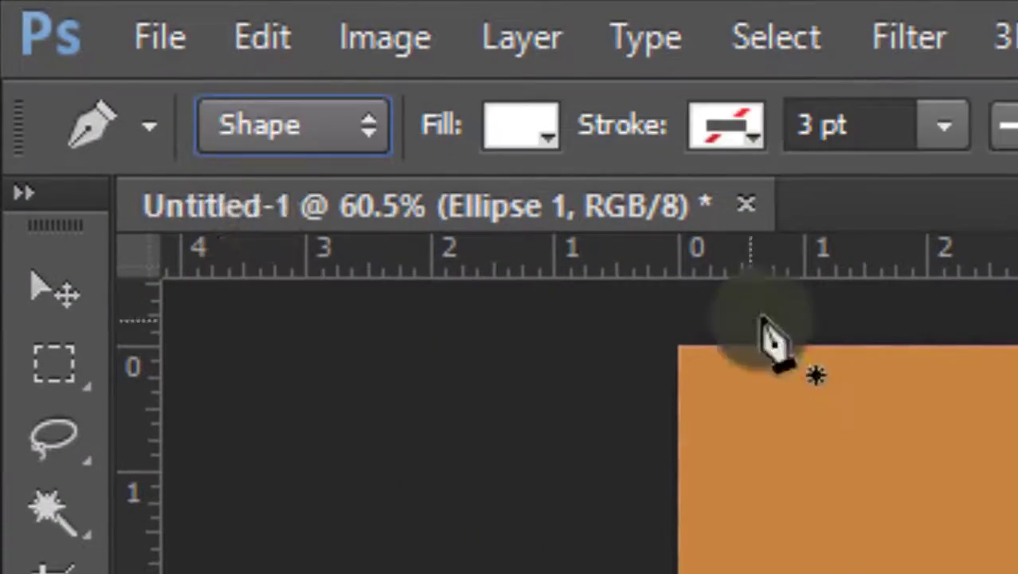
{"action": "left_click", "coordinate": [727, 126]}
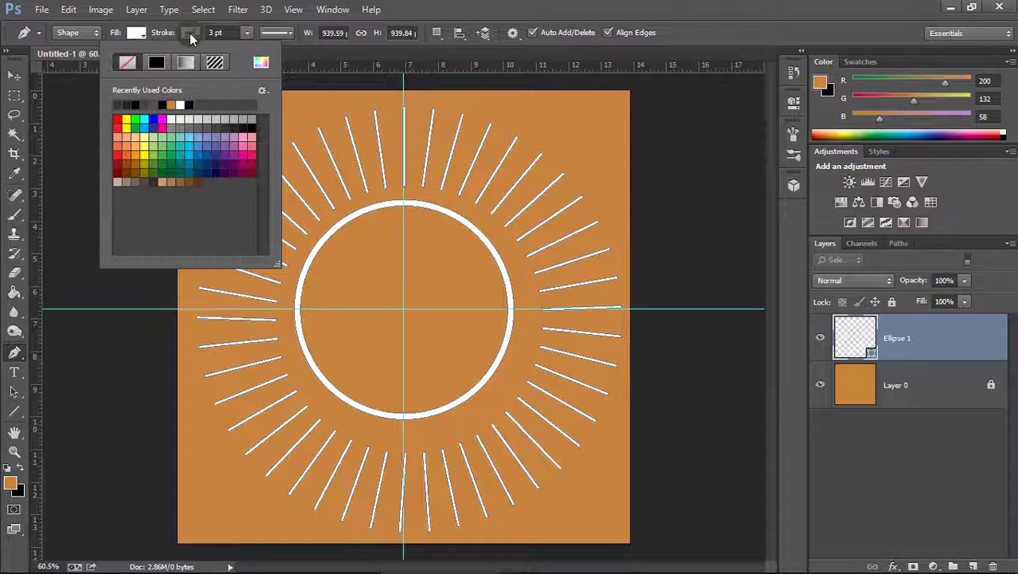
{"action": "left_click", "coordinate": [190, 36]}
Draw a filled triangle about 79 px wide and 237.5 px tall, from a base on the horizontal guide to the ring's top, and deselect it.
{"action": "scroll", "coordinate": [420, 312], "scroll_direction": "up", "scroll_amount": 3}
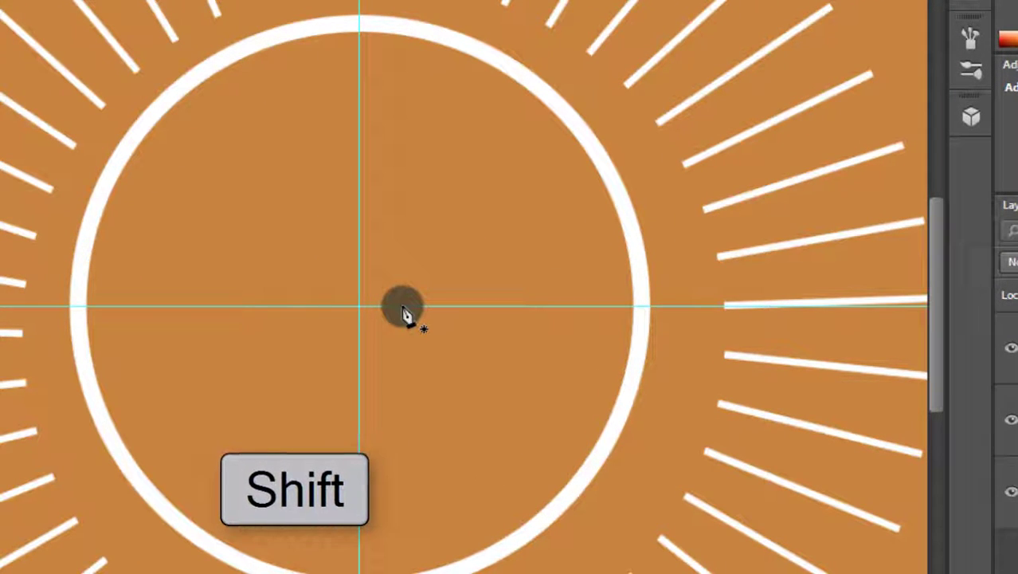
{"action": "left_click", "coordinate": [403, 306], "text": "shift"}
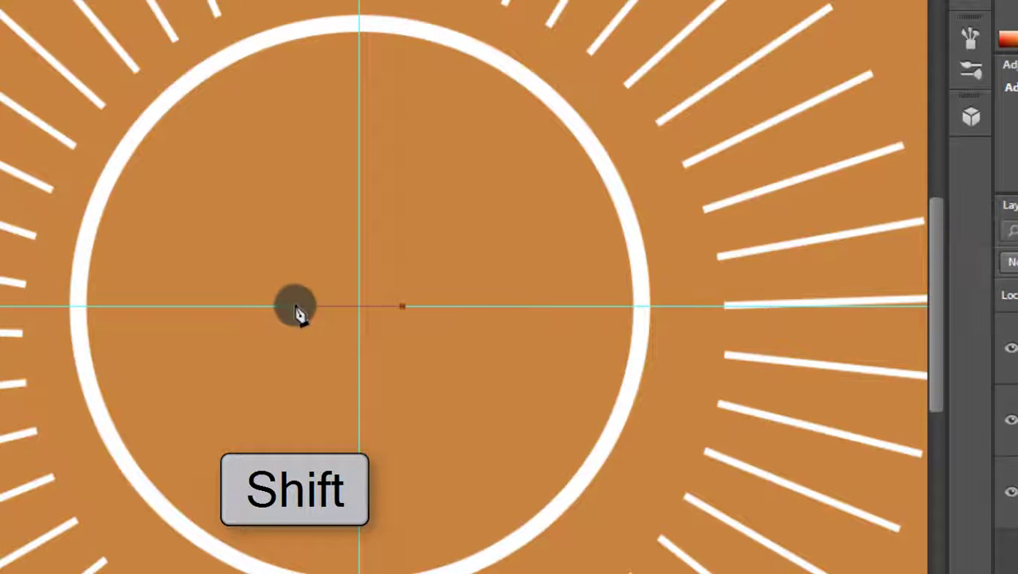
{"action": "left_click_drag", "start_coordinate": [307, 306], "coordinate": [363, 32]}
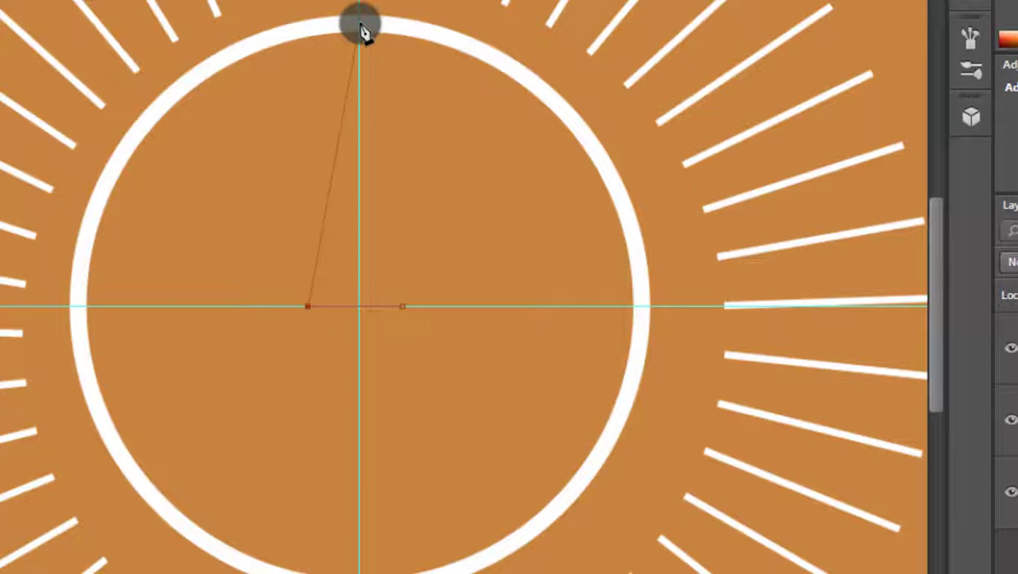
{"action": "left_click", "coordinate": [359, 25]}
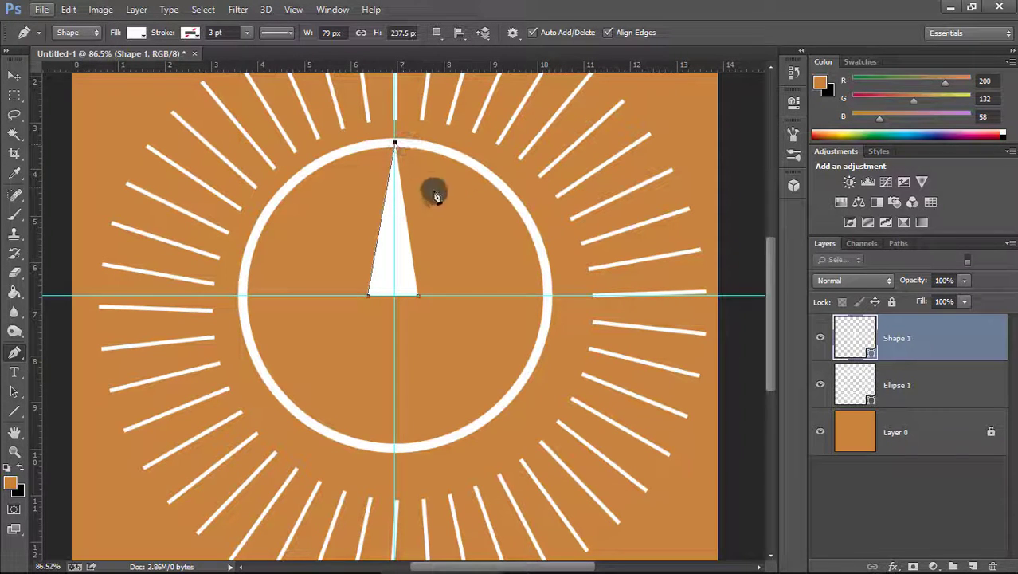
{"action": "left_click", "coordinate": [396, 145]}
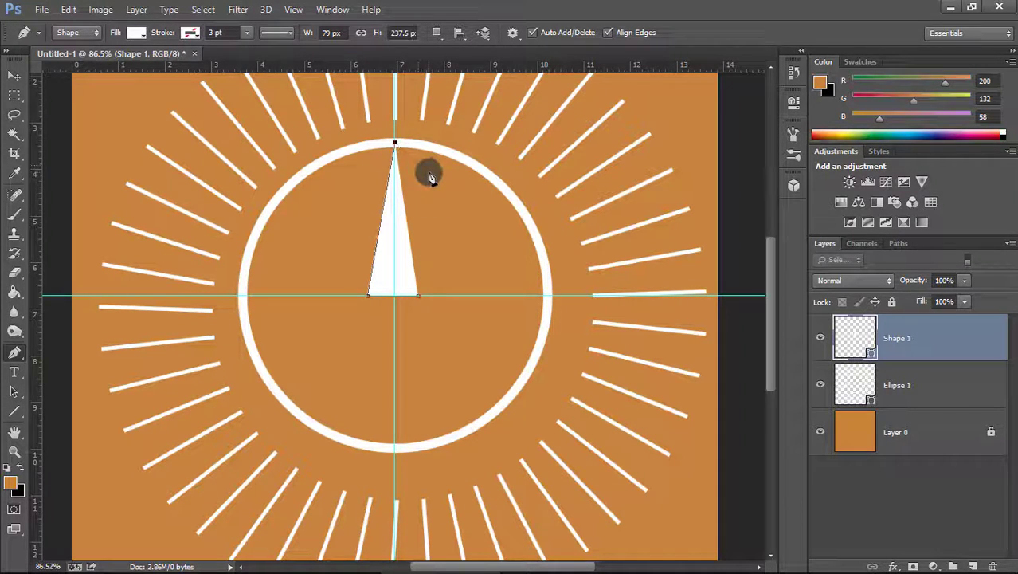
{"action": "left_click", "coordinate": [653, 121], "text": "ctrl"}
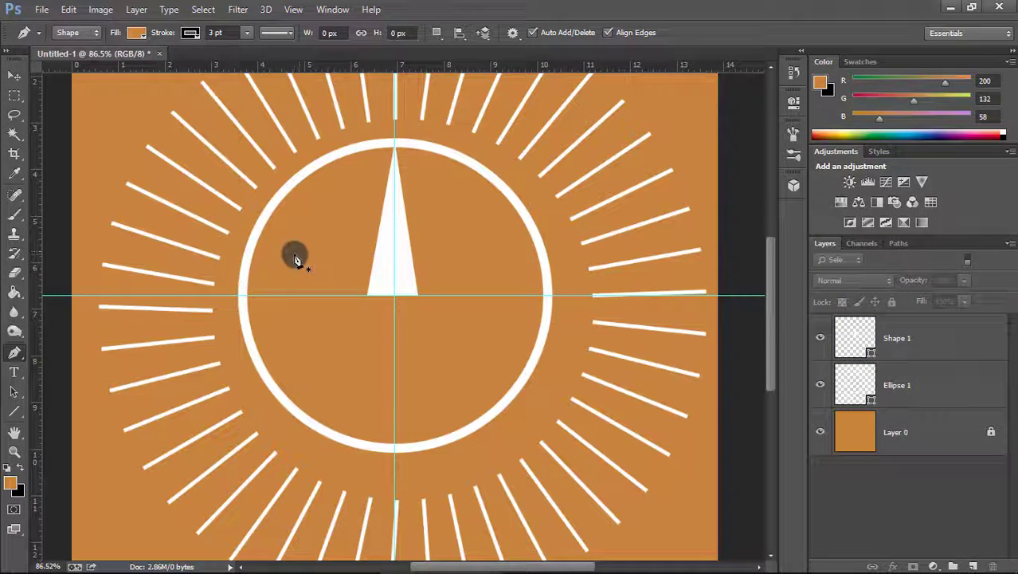
Free-transform a copy of the triangle, rotating it about 16.18° around the midpoint of its base, and apply the transform.
{"action": "scroll", "coordinate": [317, 253], "scroll_direction": "down", "scroll_amount": 1}
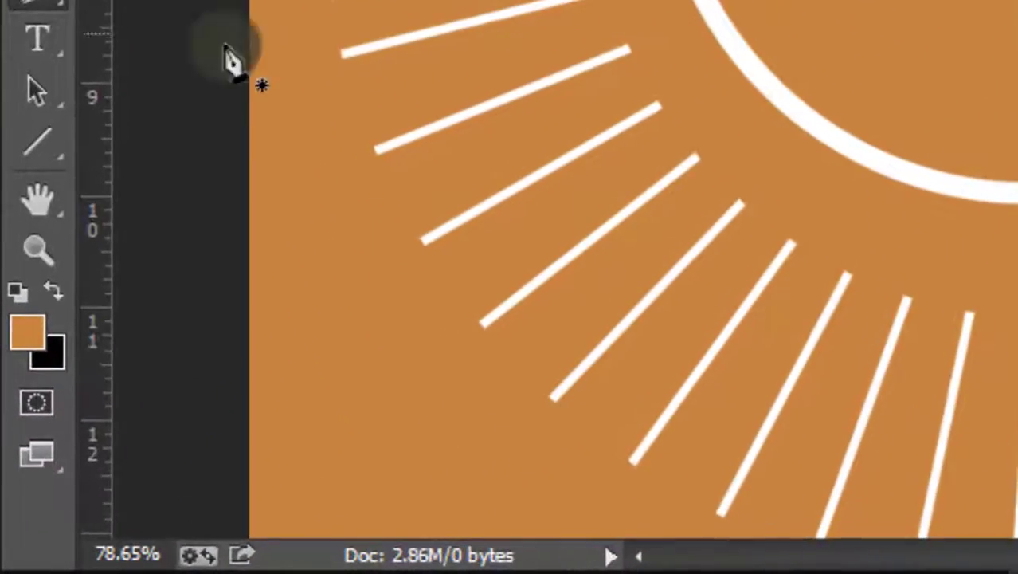
{"action": "left_click", "coordinate": [30, 91]}
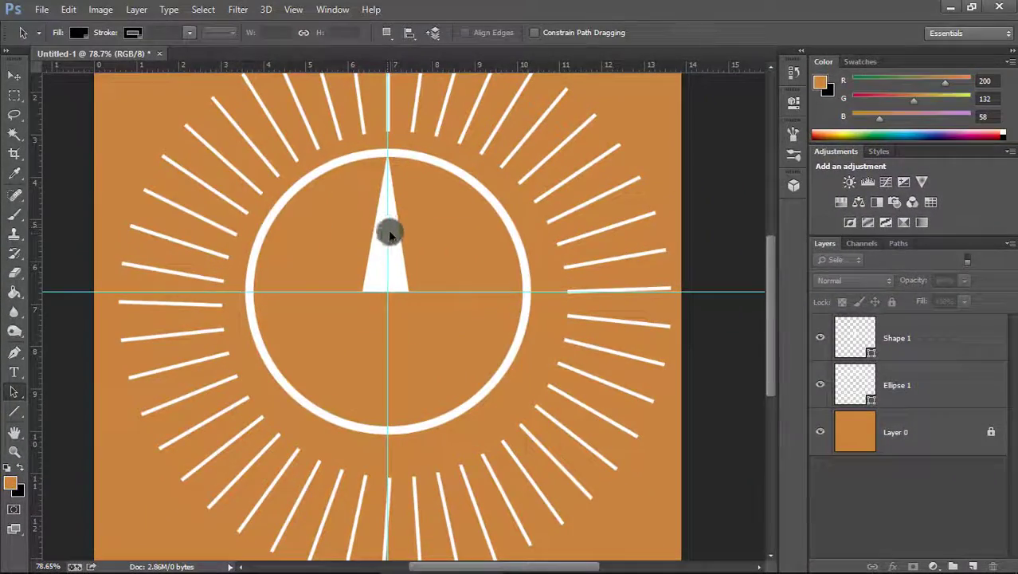
{"action": "left_click", "coordinate": [596, 55]}
{"action": "key", "text": "ctrl+alt+t"}
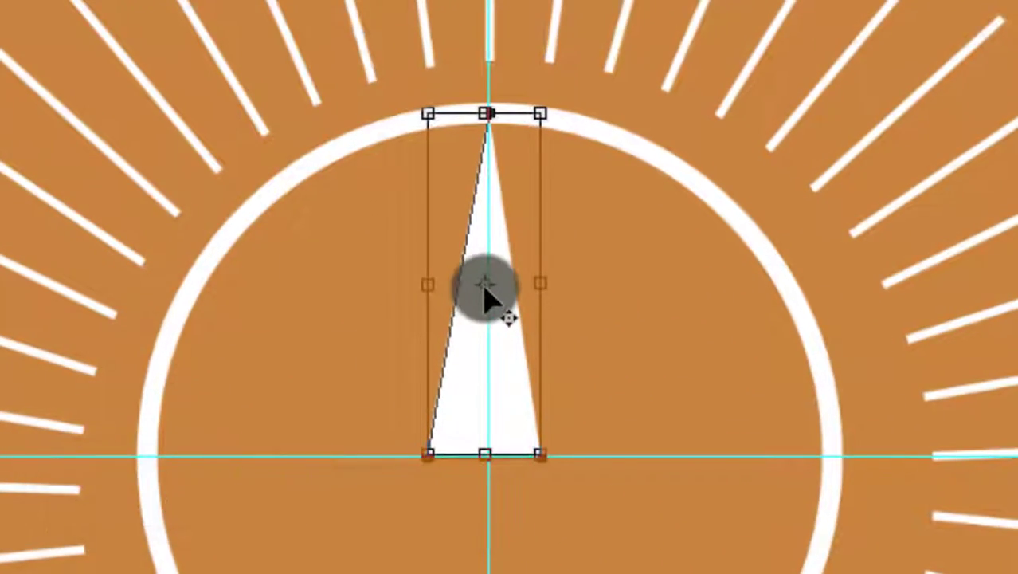
{"action": "left_click_drag", "start_coordinate": [488, 287], "coordinate": [484, 455]}
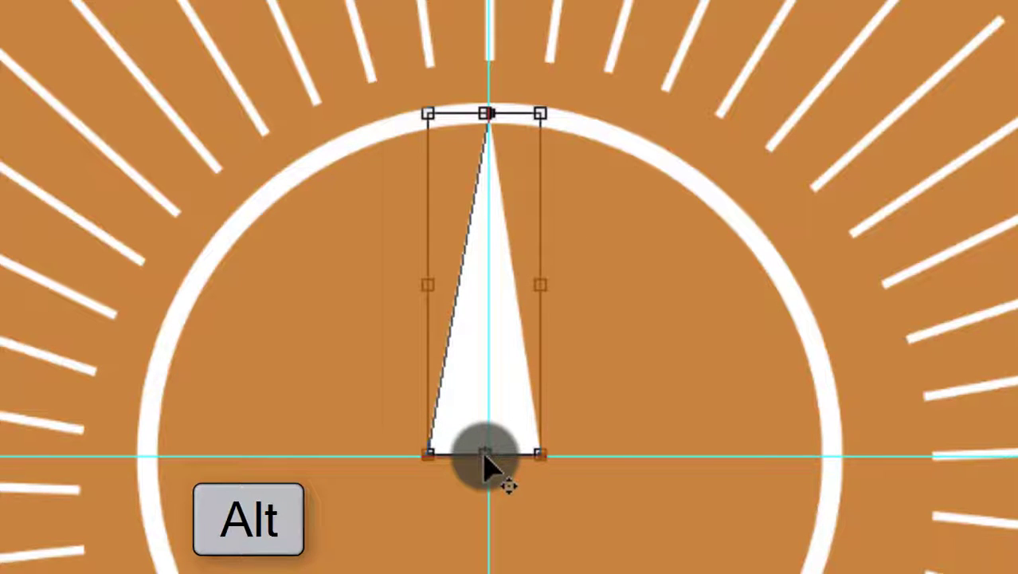
{"action": "left_click_drag", "start_coordinate": [559, 86], "coordinate": [635, 177]}
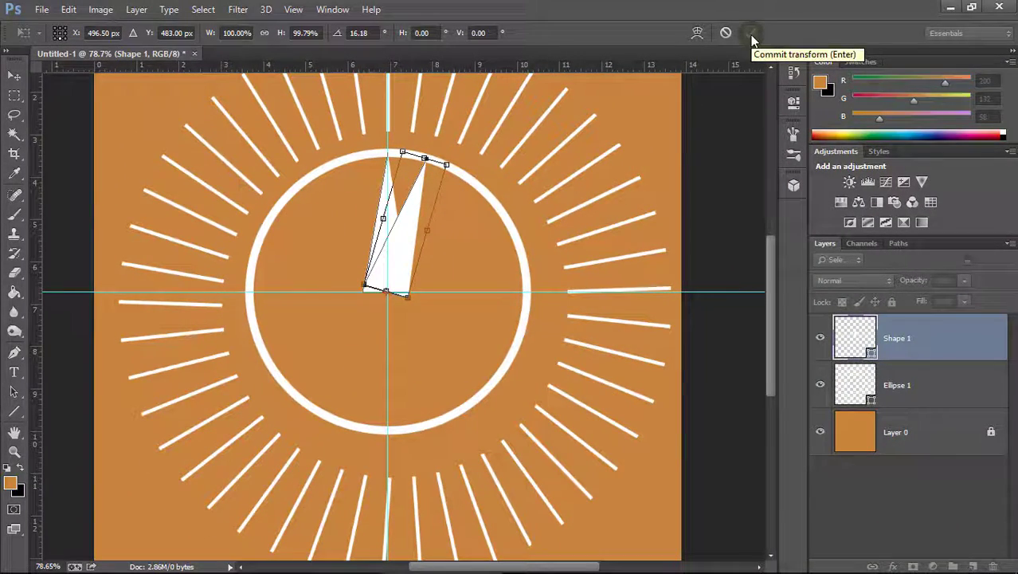
{"action": "left_click", "coordinate": [751, 33]}
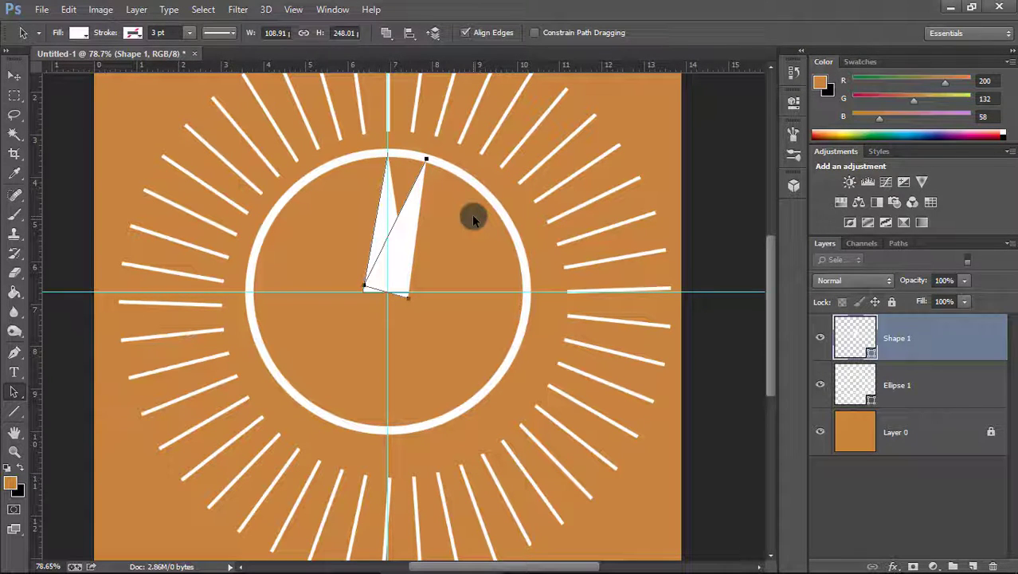
Repeat the rotated triangle copy around the same pivot until the triangles form a full starburst inside the ring.
{"action": "key", "text": "ctrl+alt+shift+t"}
{"action": "key", "text": "ctrl+alt+shift+t"}
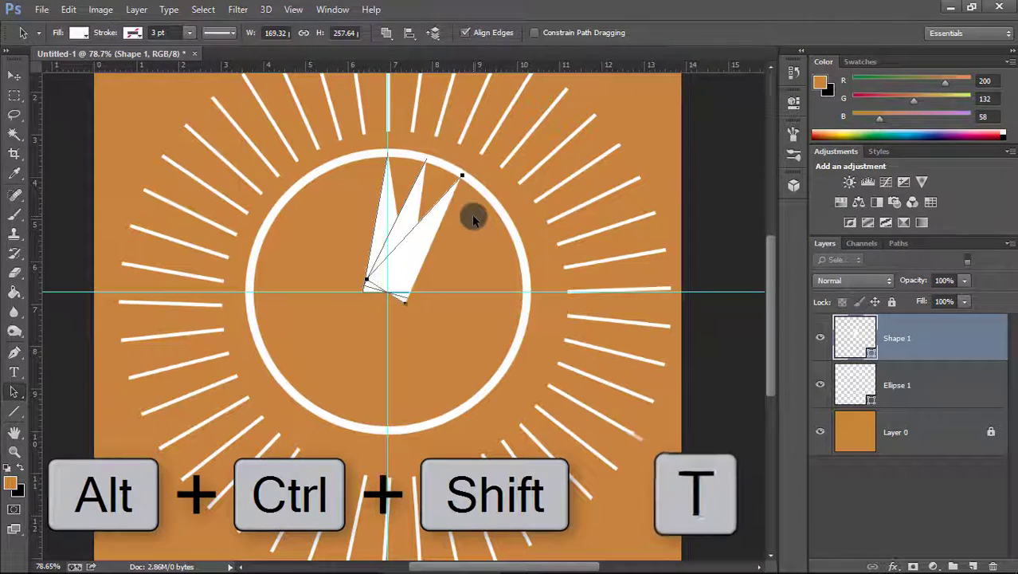
{"action": "key", "text": "ctrl+alt+shift+t"}
{"action": "key", "text": "ctrl+alt+shift+t"}
{"action": "key", "text": "ctrl+alt+shift+t"}
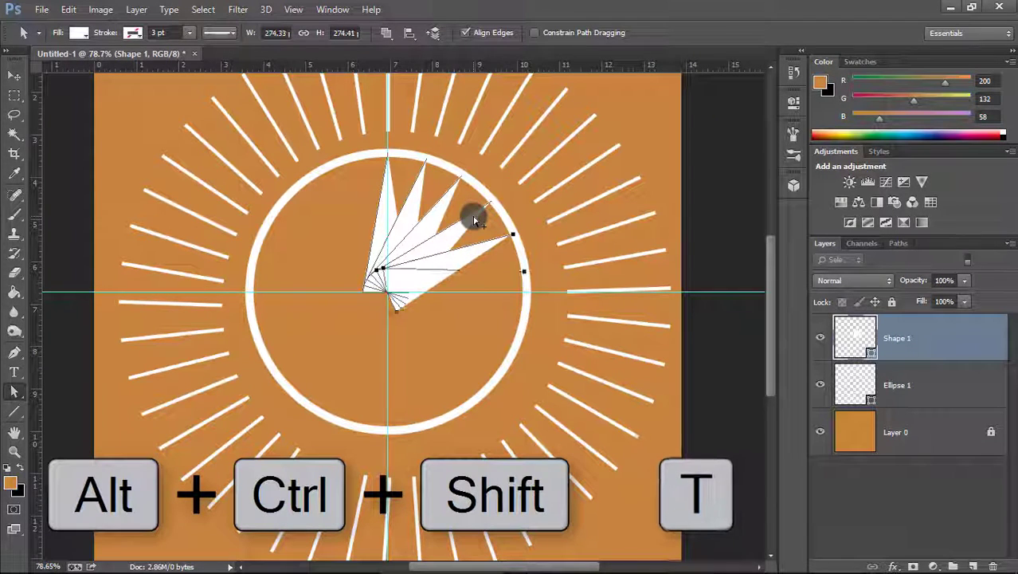
{"action": "key", "text": "ctrl+alt+shift+t"}
{"action": "key", "text": "ctrl+alt+shift+t"}
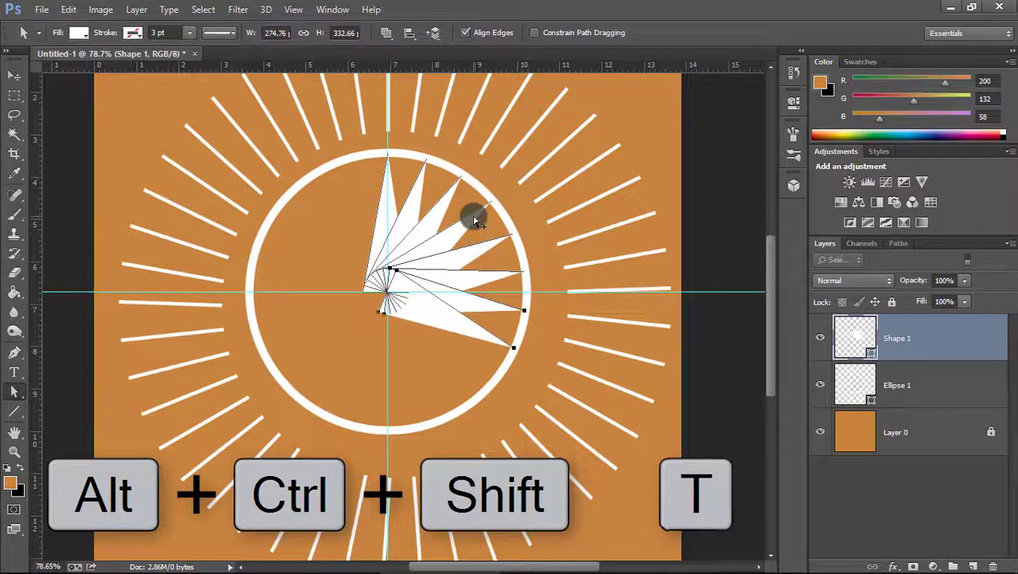
{"action": "key", "text": "ctrl+alt+shift+t"}
{"action": "key", "text": "ctrl+alt+shift+t"}
{"action": "key", "text": "ctrl+alt+shift+t"}
{"action": "key", "text": "ctrl+alt+shift+t"}
{"action": "key", "text": "ctrl+alt+shift+t"}
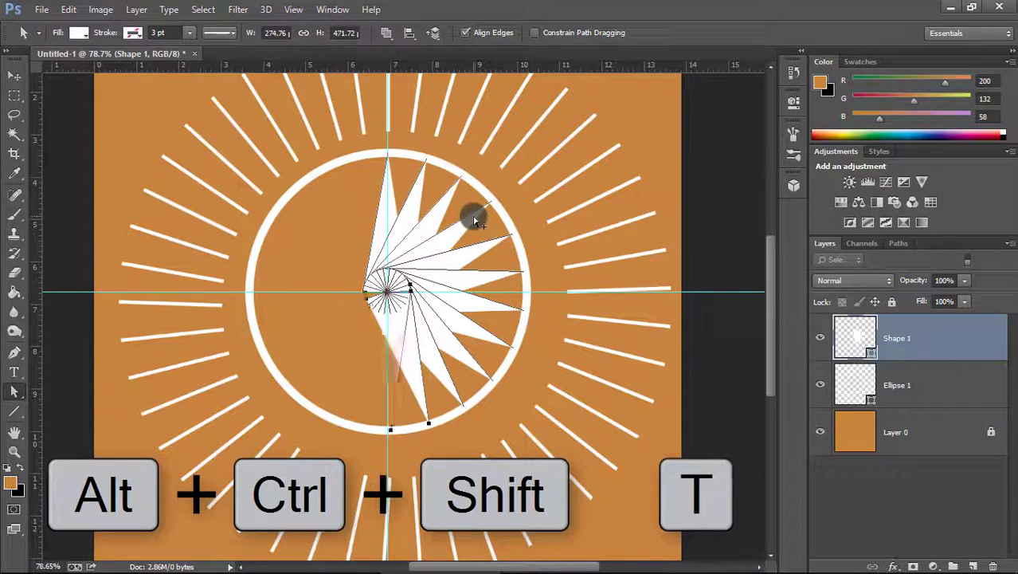
{"action": "key", "text": "ctrl+alt+shift+t"}
{"action": "key", "text": "ctrl+alt+shift+t"}
{"action": "key", "text": "ctrl+alt+shift+t"}
{"action": "key", "text": "ctrl+alt+shift+t"}
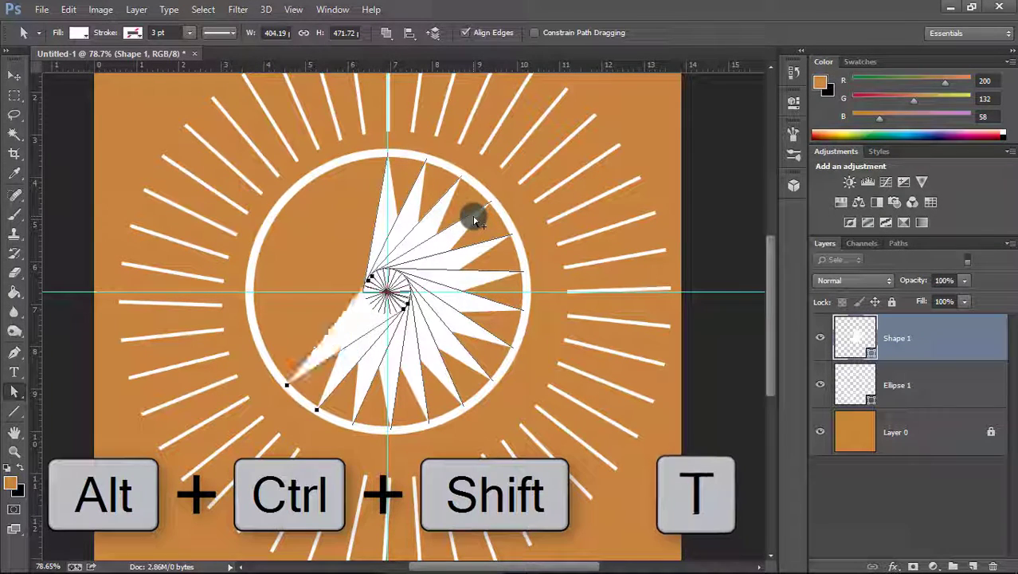
{"action": "key", "text": "ctrl+alt+shift+t"}
{"action": "key", "text": "ctrl+alt+shift+t"}
{"action": "key", "text": "ctrl+alt+shift+t"}
{"action": "key", "text": "ctrl+alt+shift+t"}
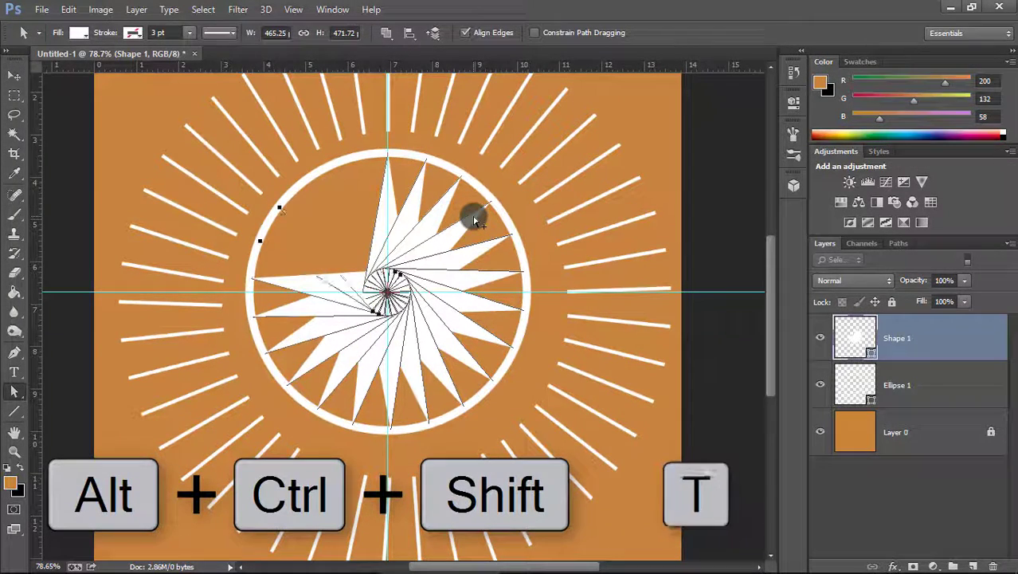
{"action": "key", "text": "ctrl+alt+shift+t"}
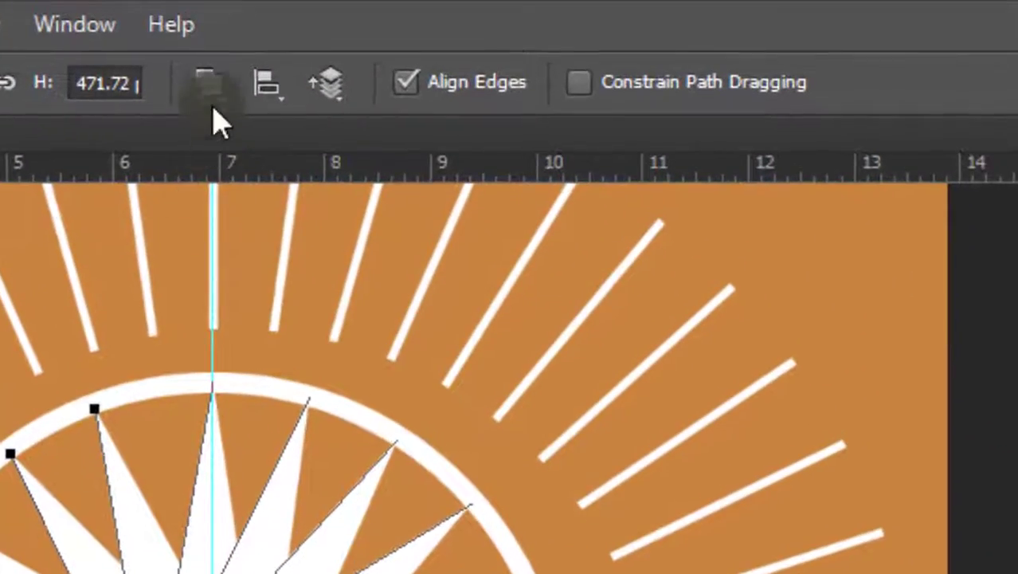
Merge the shape components of the triangle copies and deselect the path.
{"action": "left_click", "coordinate": [387, 33]}
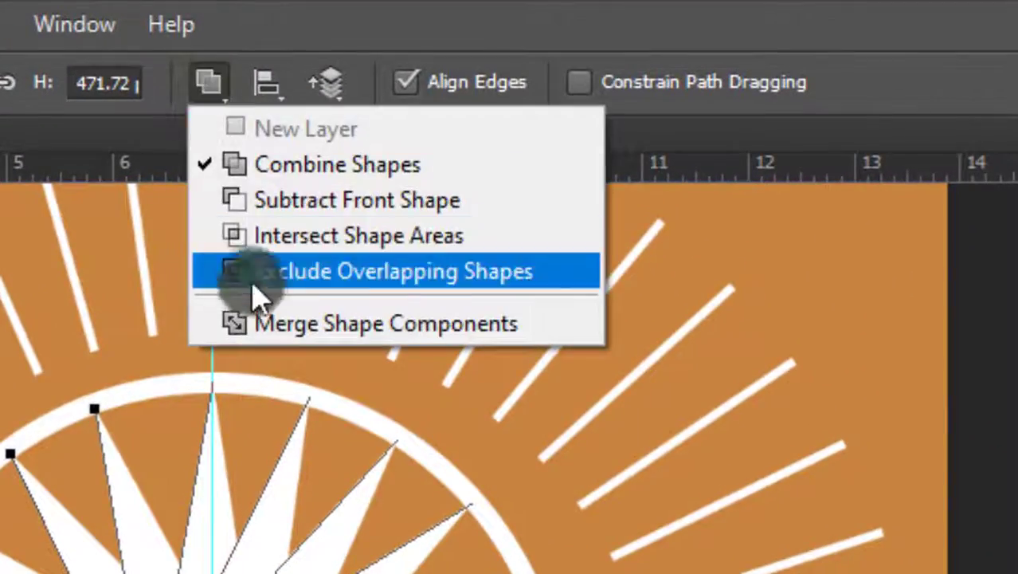
{"action": "left_click", "coordinate": [362, 326]}
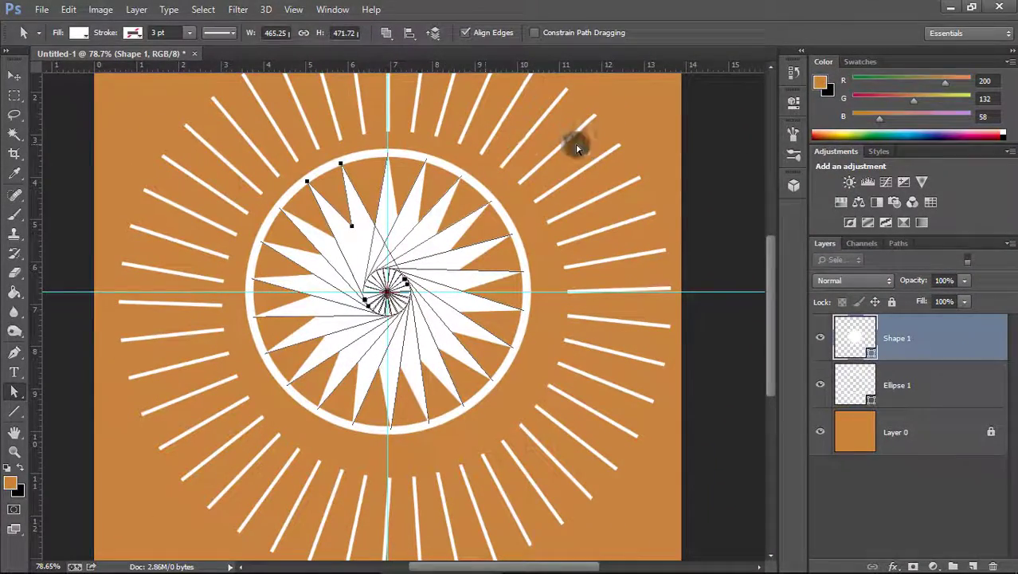
{"action": "left_click", "coordinate": [637, 130]}
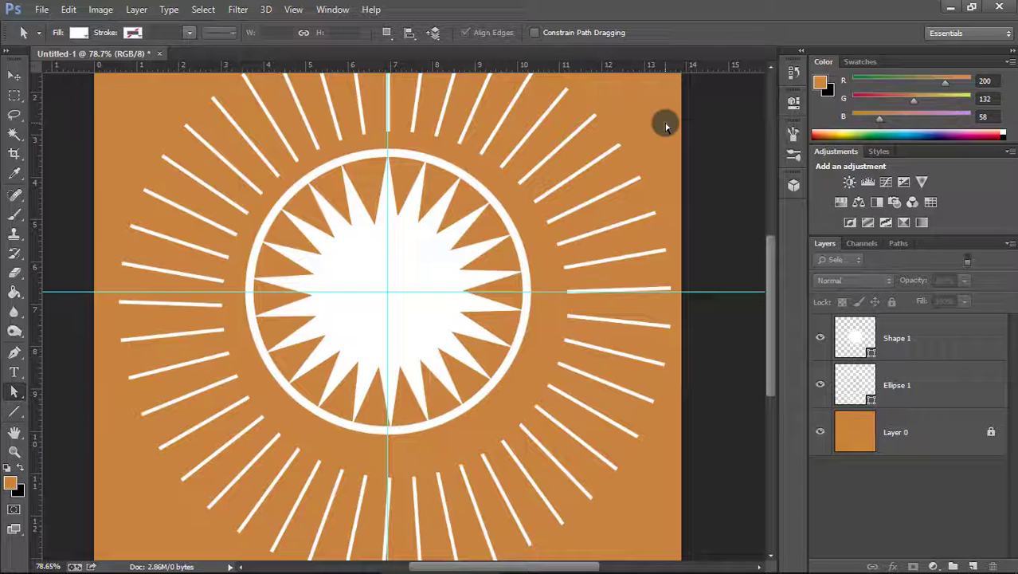
Change the fill color of the inner starburst shape to reddish orange (d0602a).
{"action": "double_click", "coordinate": [851, 337]}
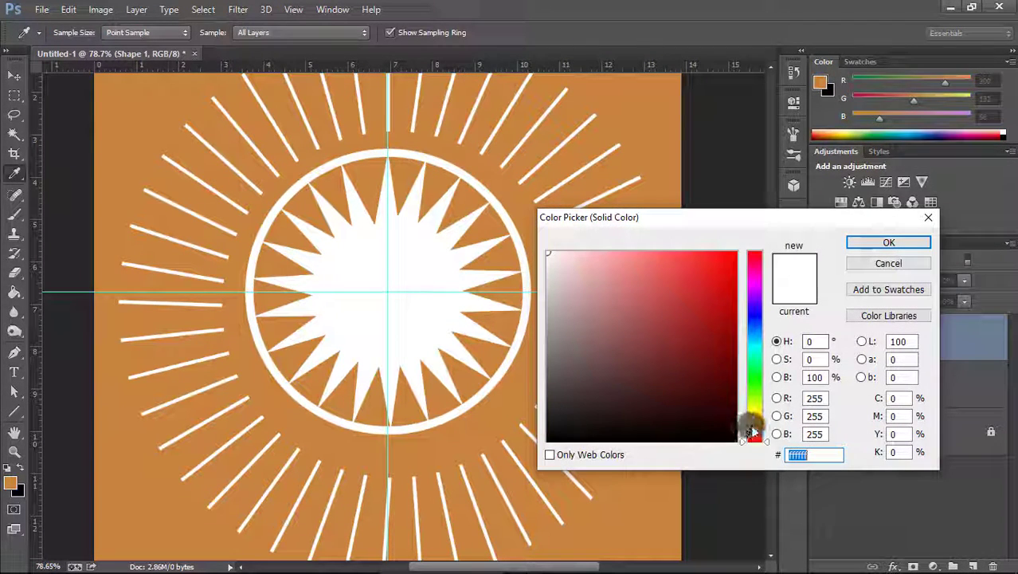
{"action": "left_click", "coordinate": [669, 134]}
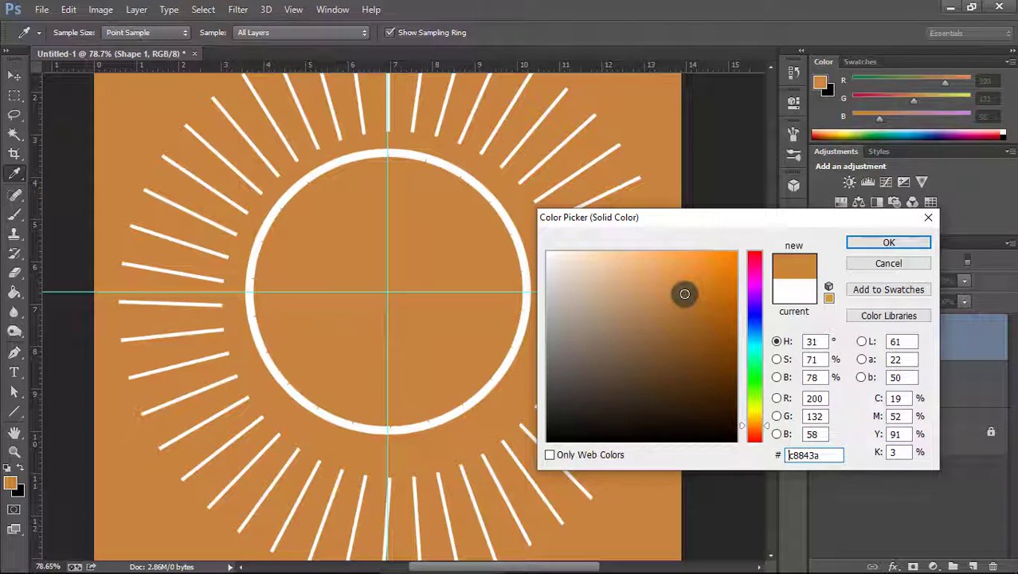
{"action": "mouse_move", "coordinate": [684, 293]}
{"action": "left_mouse_down"}
{"action": "mouse_move", "coordinate": [707, 256]}
{"action": "mouse_move", "coordinate": [652, 332]}
{"action": "mouse_move", "coordinate": [597, 322]}
{"action": "left_mouse_up"}
{"action": "left_click", "coordinate": [752, 418]}
{"action": "left_click", "coordinate": [720, 294]}
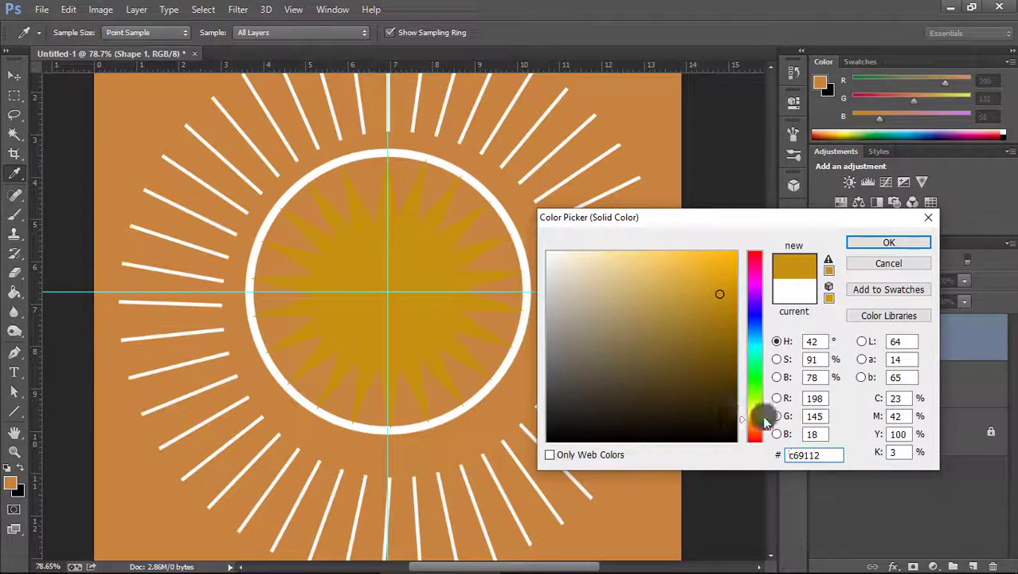
{"action": "left_click_drag", "start_coordinate": [767, 421], "coordinate": [764, 431]}
{"action": "left_click_drag", "start_coordinate": [716, 291], "coordinate": [680, 282]}
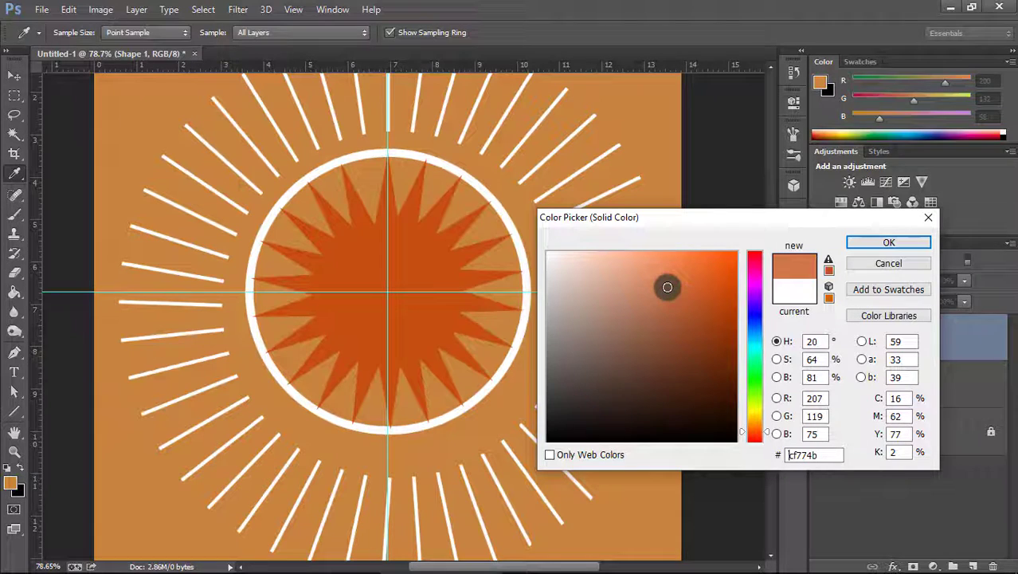
{"action": "left_click_drag", "start_coordinate": [667, 287], "coordinate": [691, 295]}
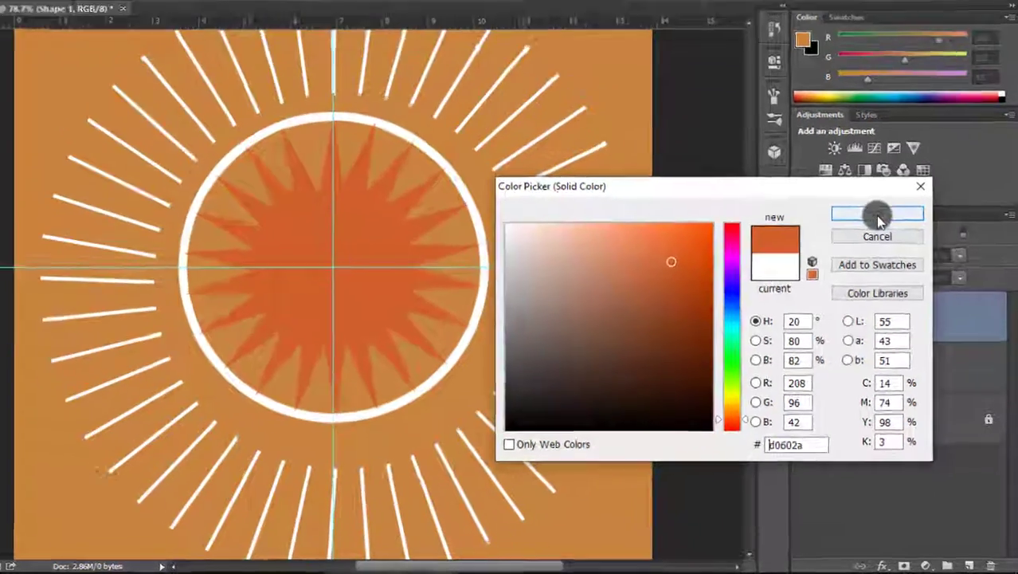
{"action": "left_click", "coordinate": [879, 214]}
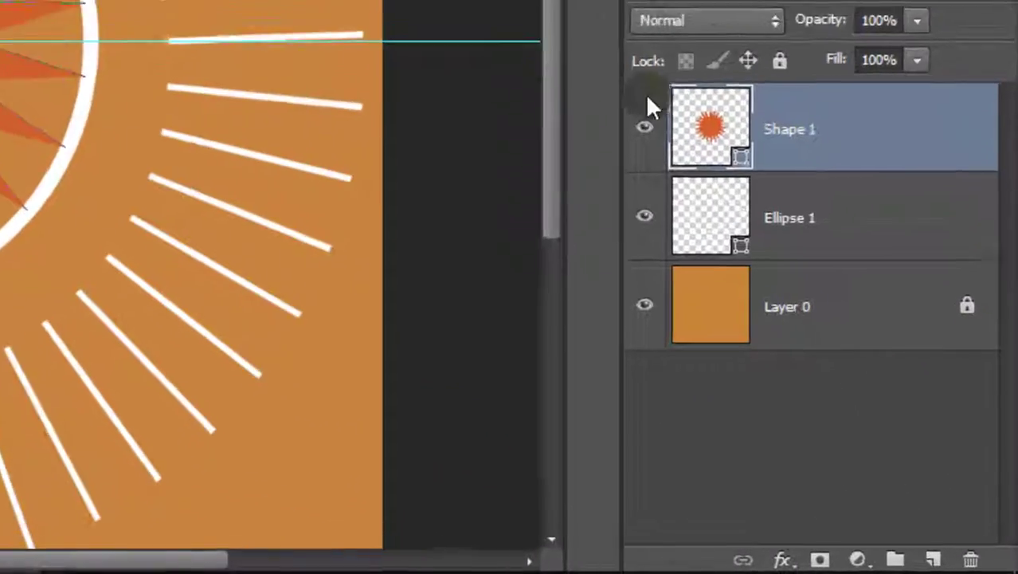
Move the Shape 1 layer beneath the Ellipse 1 layer and make Ellipse 1 the active layer.
{"action": "left_click_drag", "start_coordinate": [934, 324], "coordinate": [932, 346]}
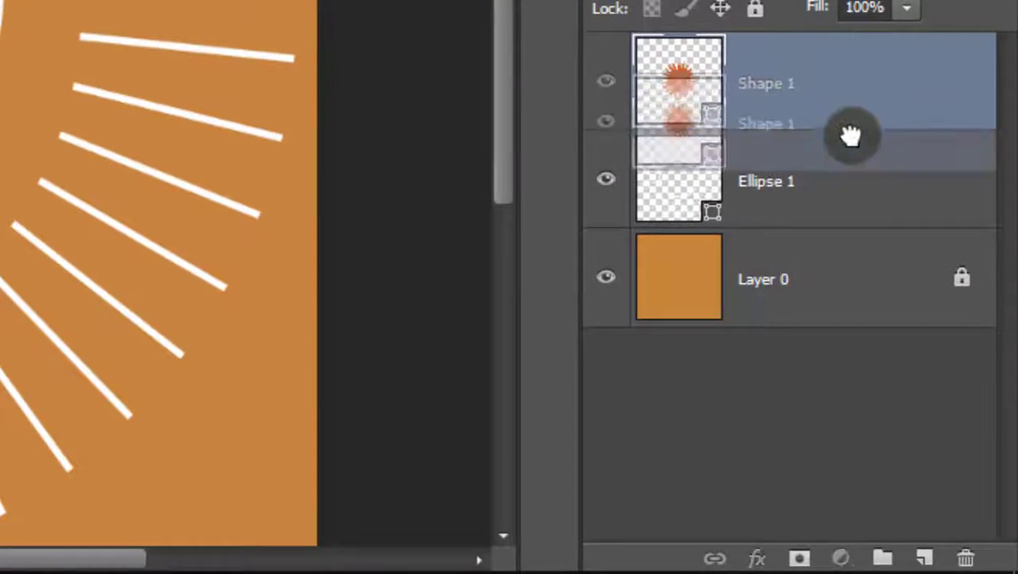
{"action": "left_click_drag", "start_coordinate": [850, 135], "coordinate": [744, 216]}
{"action": "left_click", "coordinate": [688, 194]}
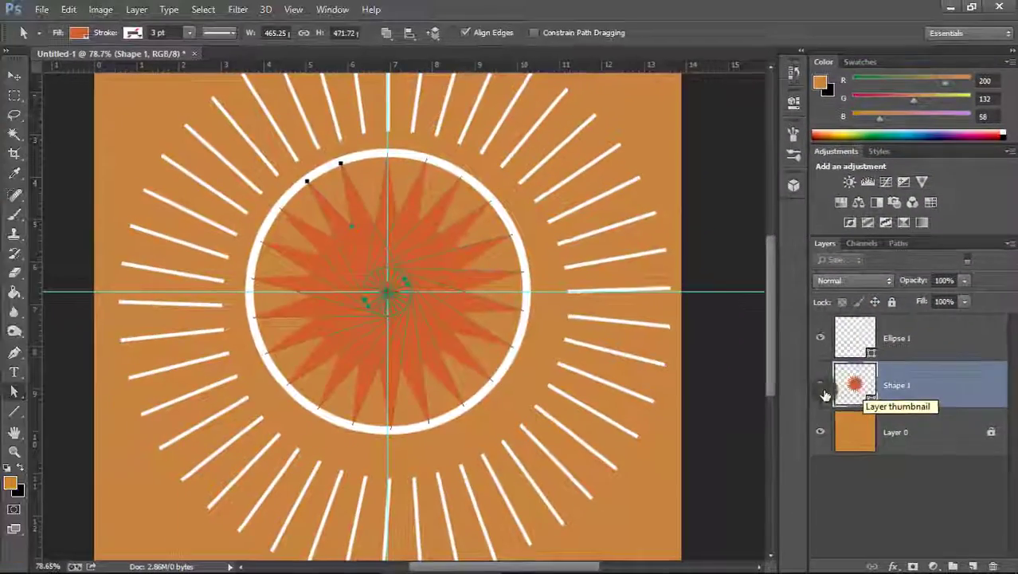
{"action": "left_click", "coordinate": [767, 83]}
Activate the Type tool and set the text color to near-white (fffffe).
{"action": "key", "text": "t"}
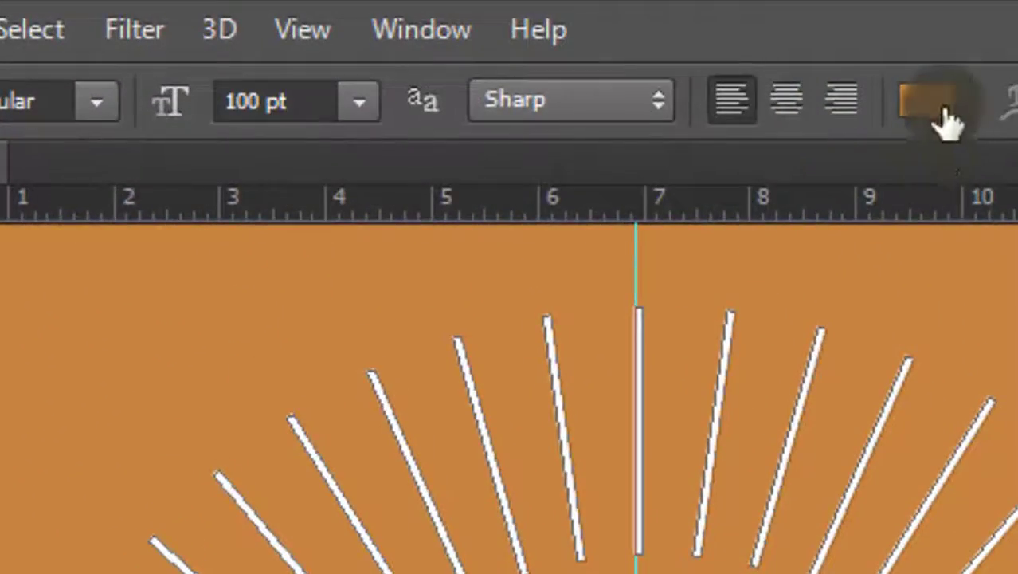
{"action": "left_click", "coordinate": [502, 34]}
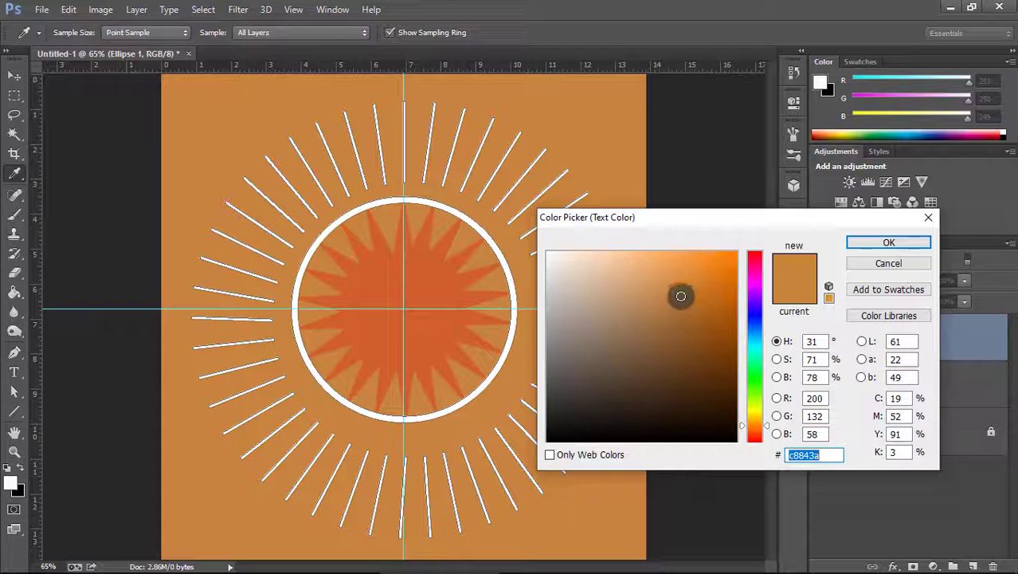
{"action": "left_click", "coordinate": [548, 253]}
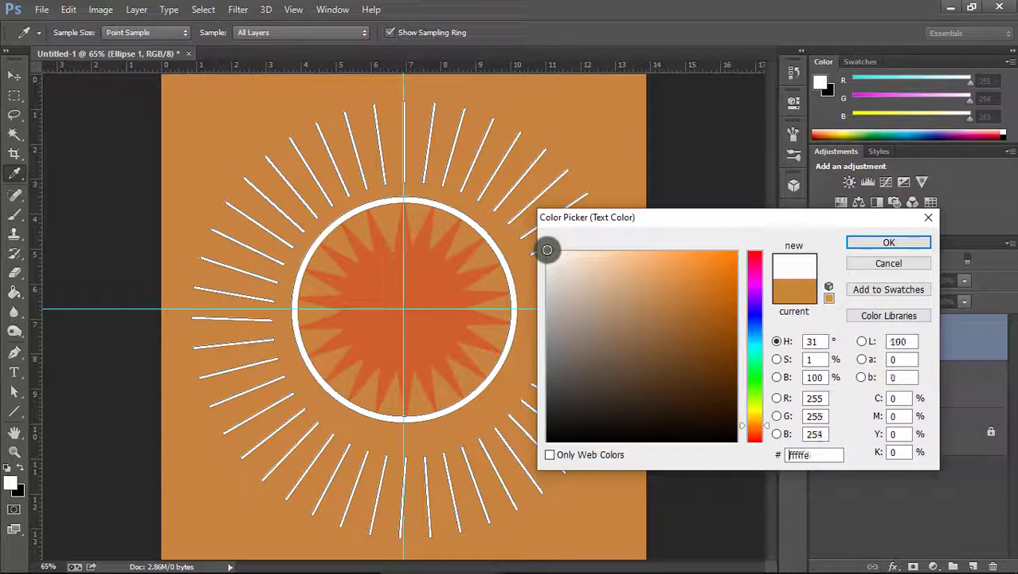
{"action": "left_click", "coordinate": [874, 245]}
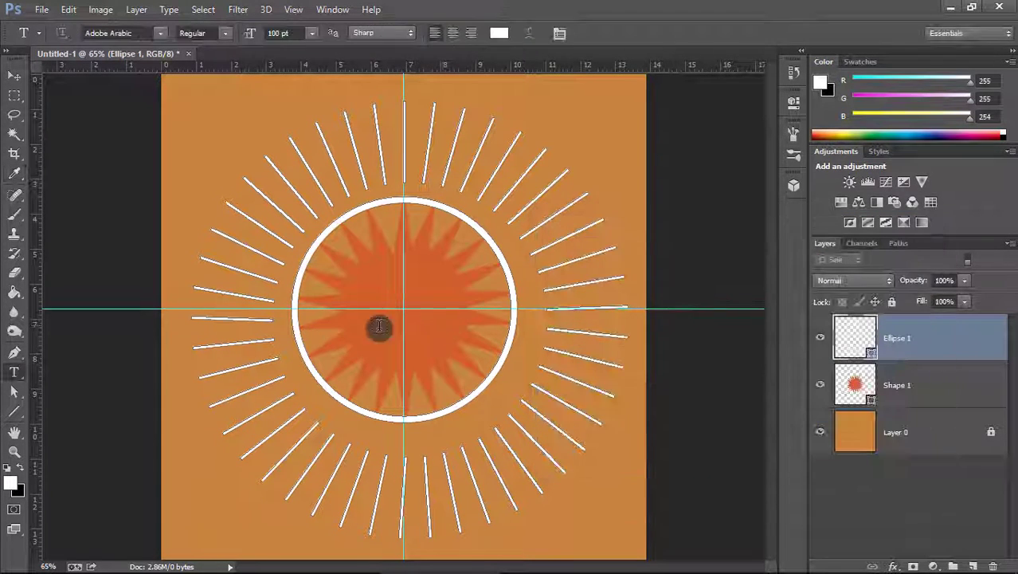
Add the text EVERYTHING at 100 pt, starting at the outer ends of the rays on the ring's left, and commit it.
{"action": "left_click", "coordinate": [189, 338]}
{"action": "type", "text": "E"}
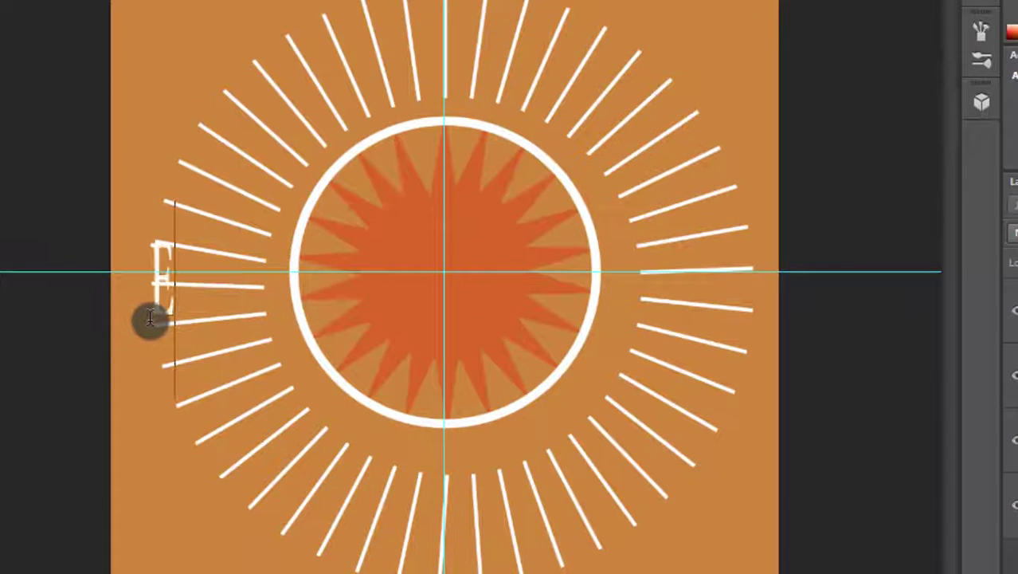
{"action": "type", "text": "VERY"}
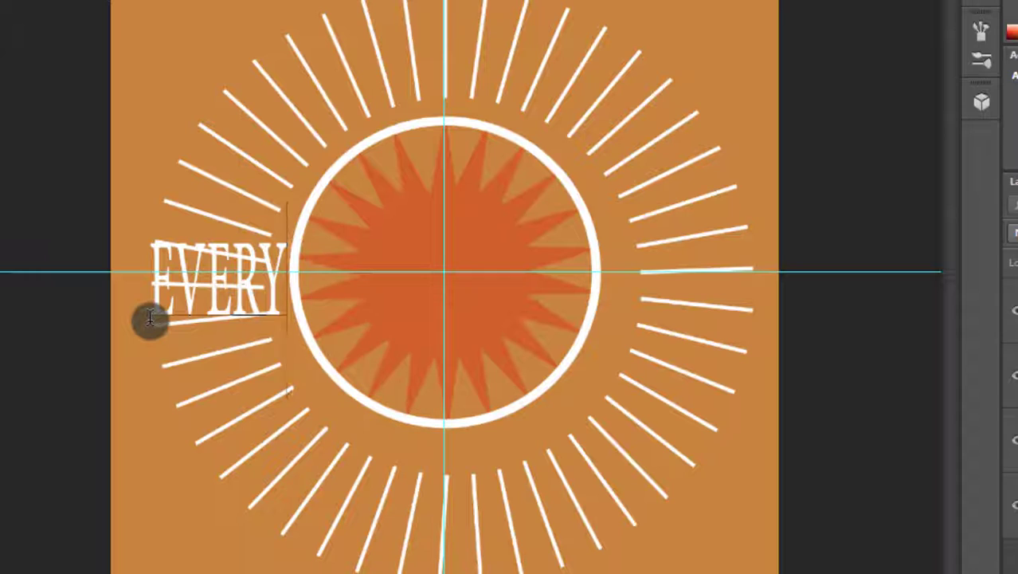
{"action": "type", "text": "THING"}
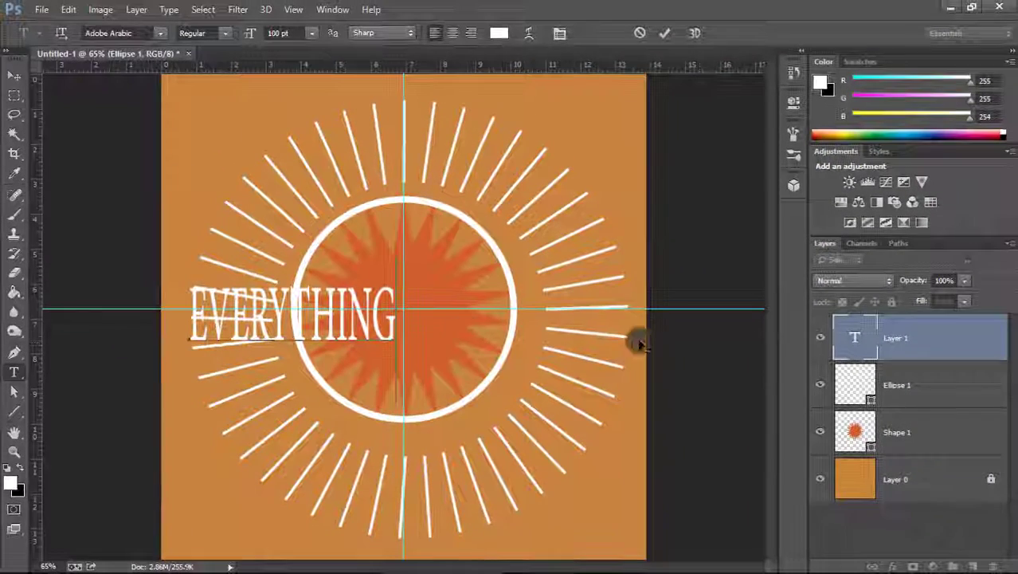
{"action": "left_click", "coordinate": [941, 341]}
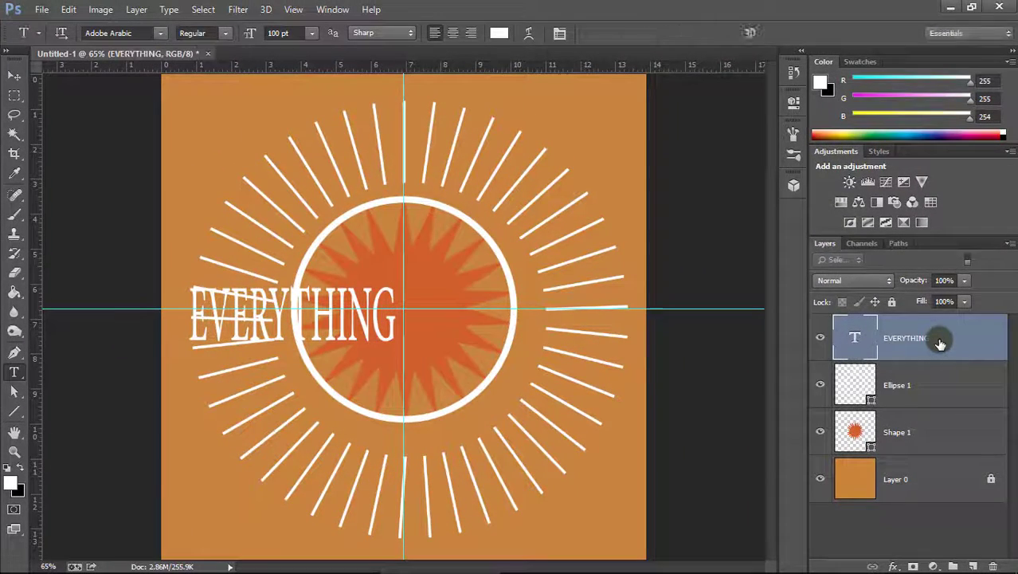
Change the font of the EVERYTHING text to Viner Hand ITC and commit the edit.
{"action": "double_click", "coordinate": [328, 320]}
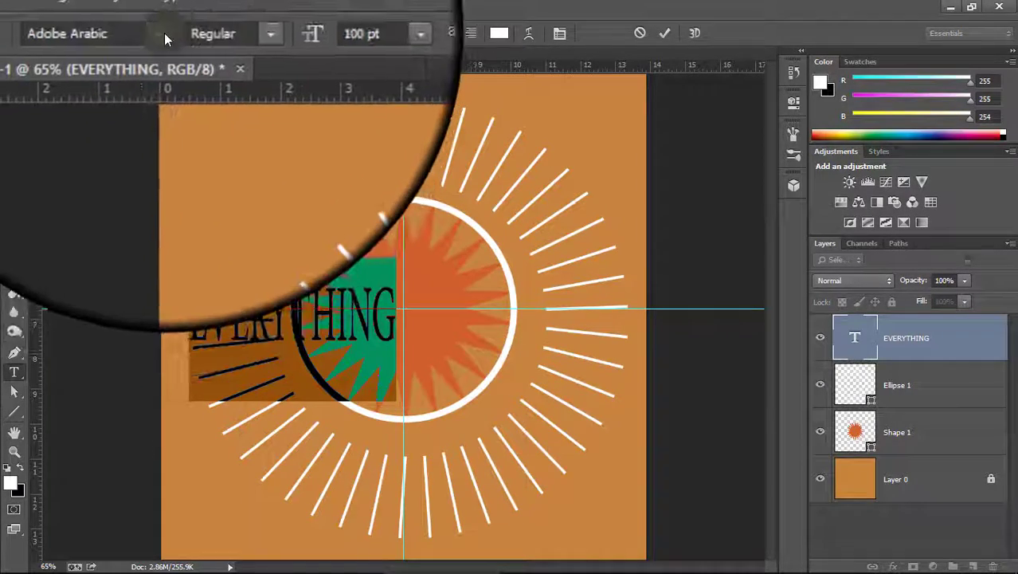
{"action": "left_click", "coordinate": [162, 33]}
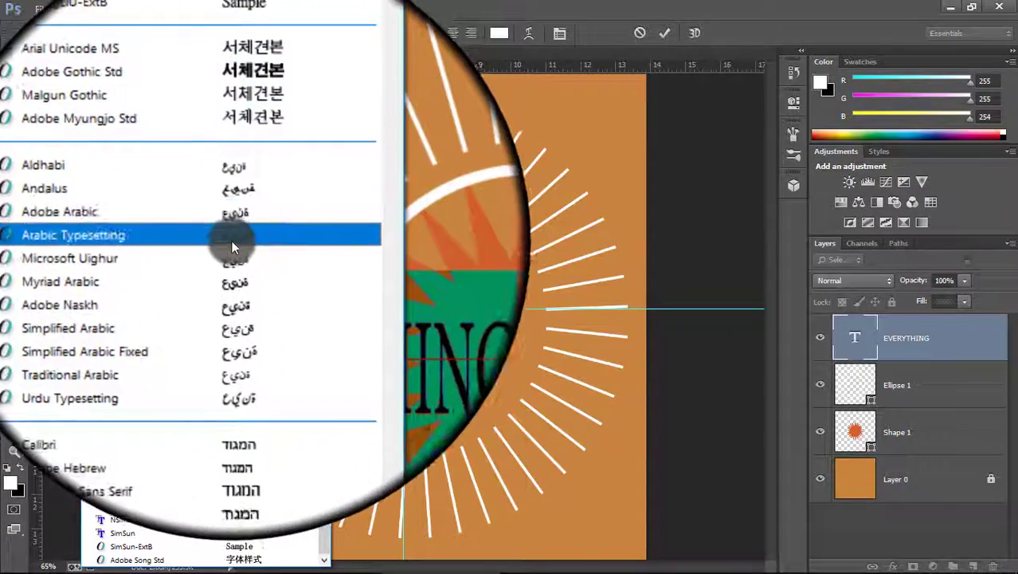
{"action": "scroll", "coordinate": [232, 241], "scroll_direction": "up", "scroll_amount": 7}
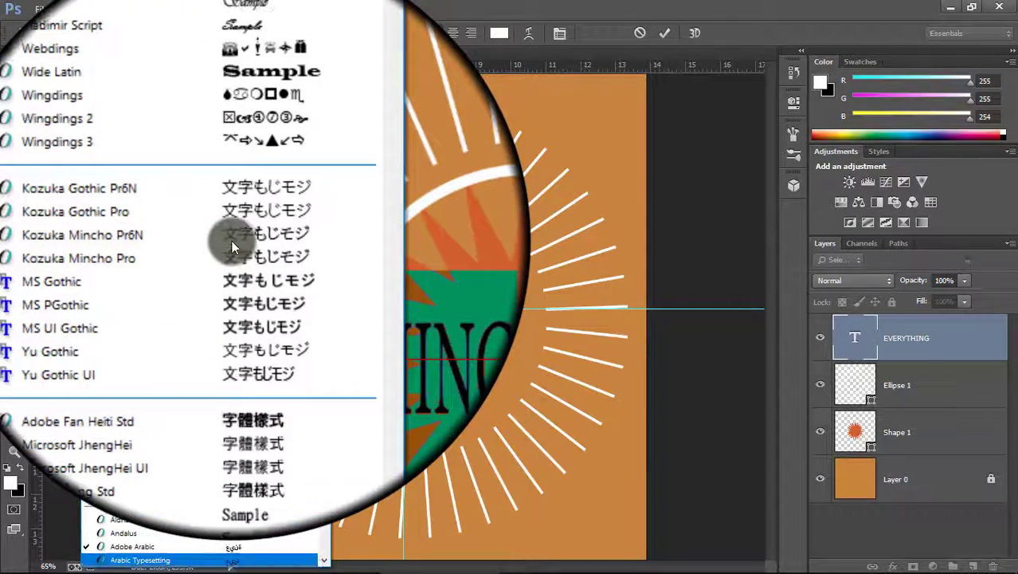
{"action": "scroll", "coordinate": [232, 240], "scroll_direction": "up", "scroll_amount": 2}
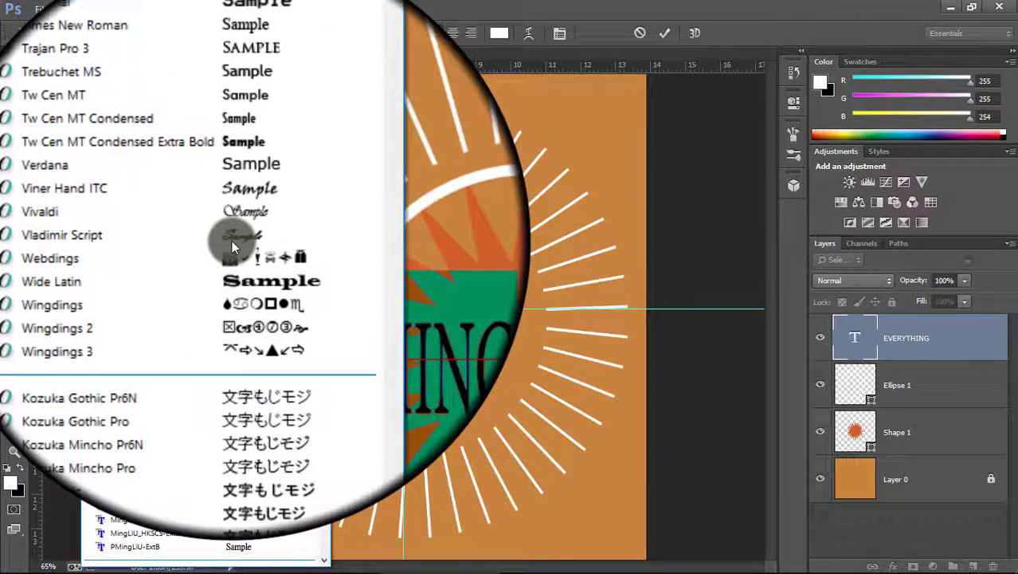
{"action": "scroll", "coordinate": [232, 241], "scroll_direction": "up", "scroll_amount": 1}
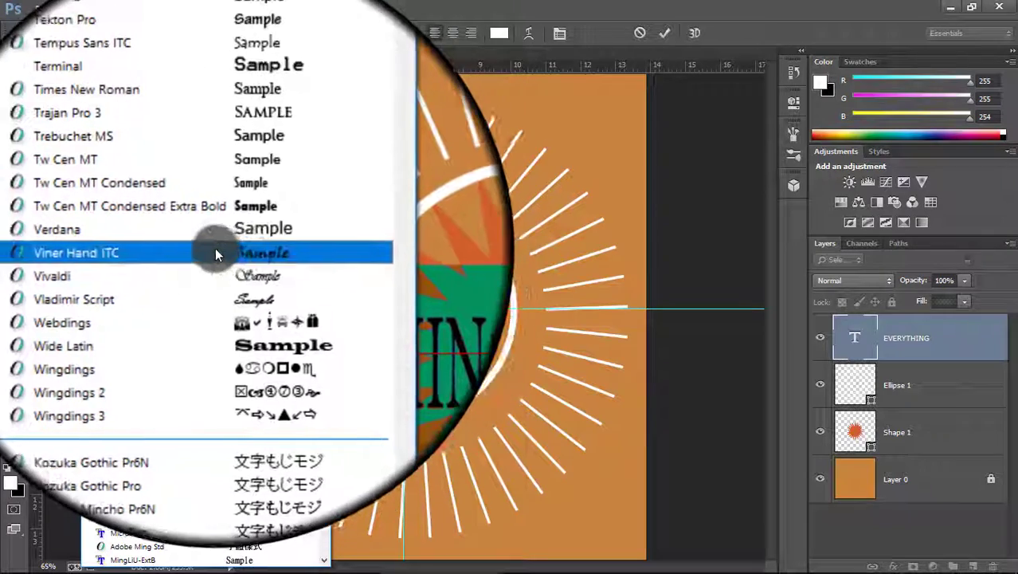
{"action": "left_click", "coordinate": [229, 248]}
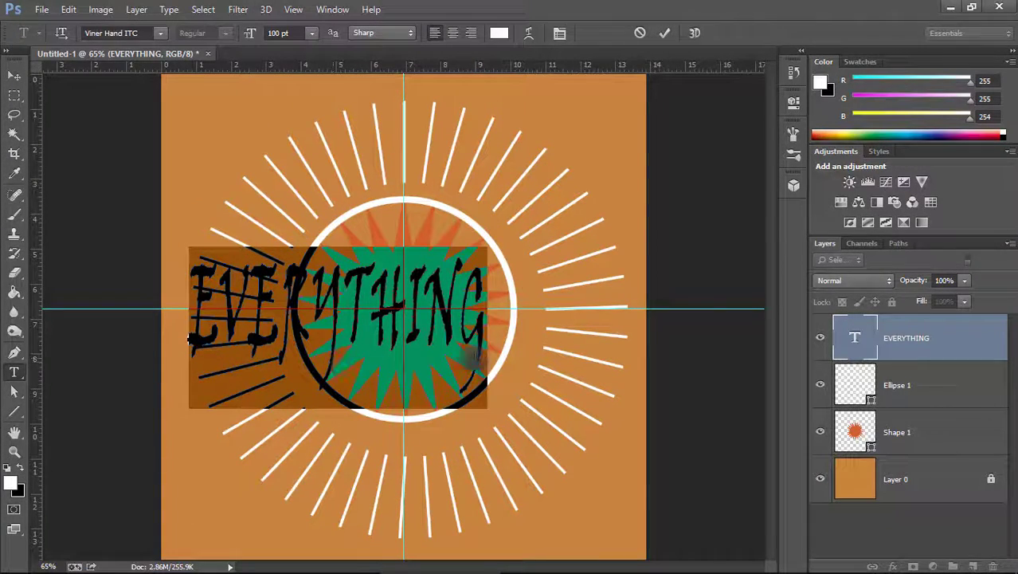
{"action": "left_click", "coordinate": [663, 33]}
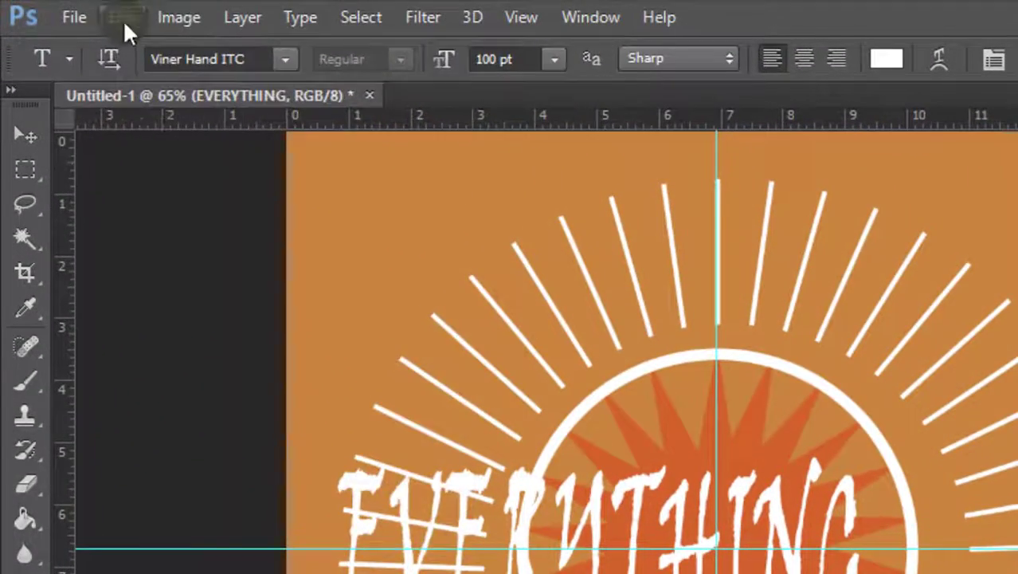
Free-transform the EVERYTHING text, enlarging it proportionally to about 130% and centering it over the ring.
{"action": "left_click", "coordinate": [68, 8]}
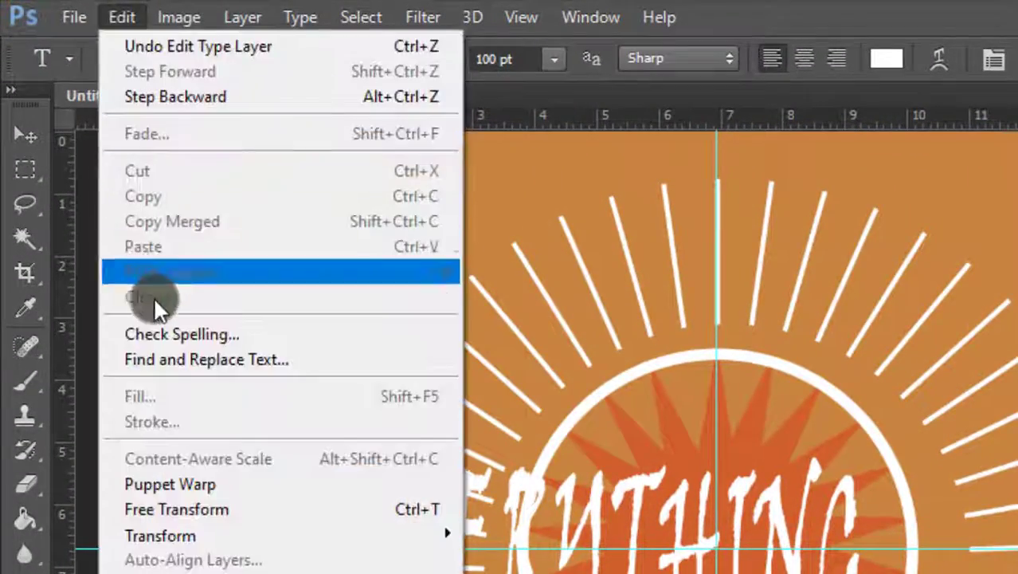
{"action": "left_click", "coordinate": [276, 507]}
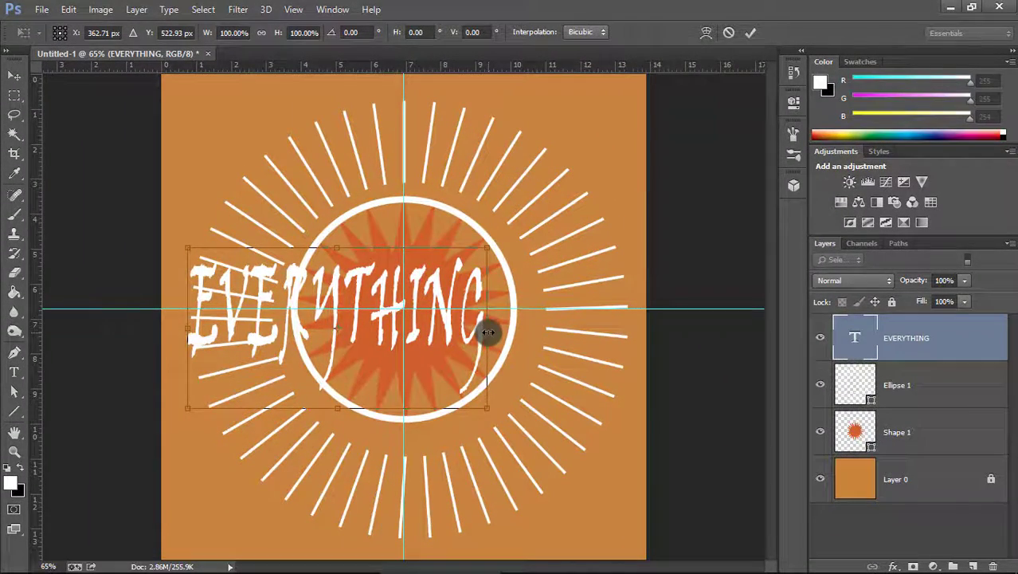
{"action": "left_click_drag", "start_coordinate": [486, 250], "coordinate": [515, 232]}
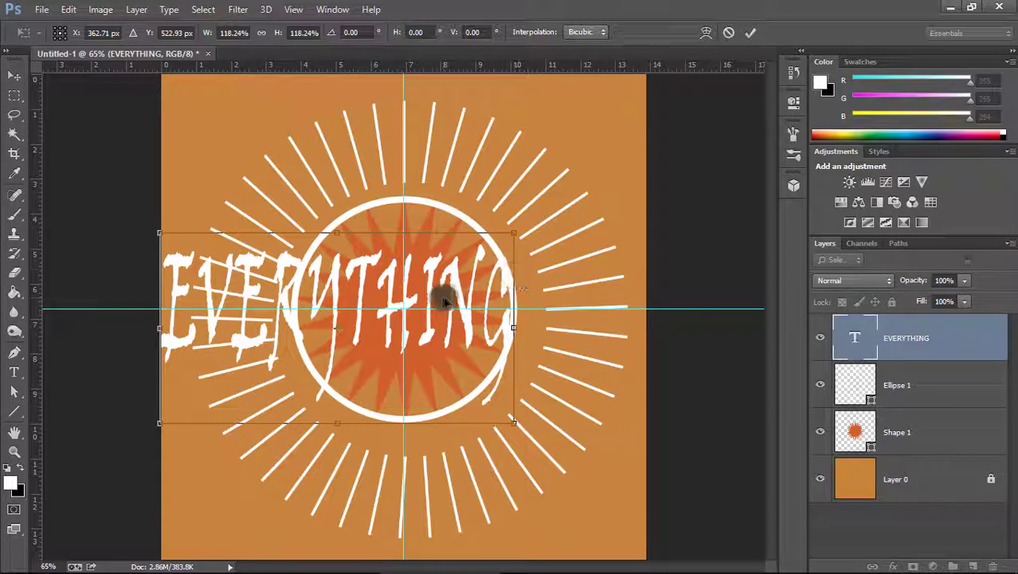
{"action": "left_click_drag", "start_coordinate": [440, 291], "coordinate": [487, 293]}
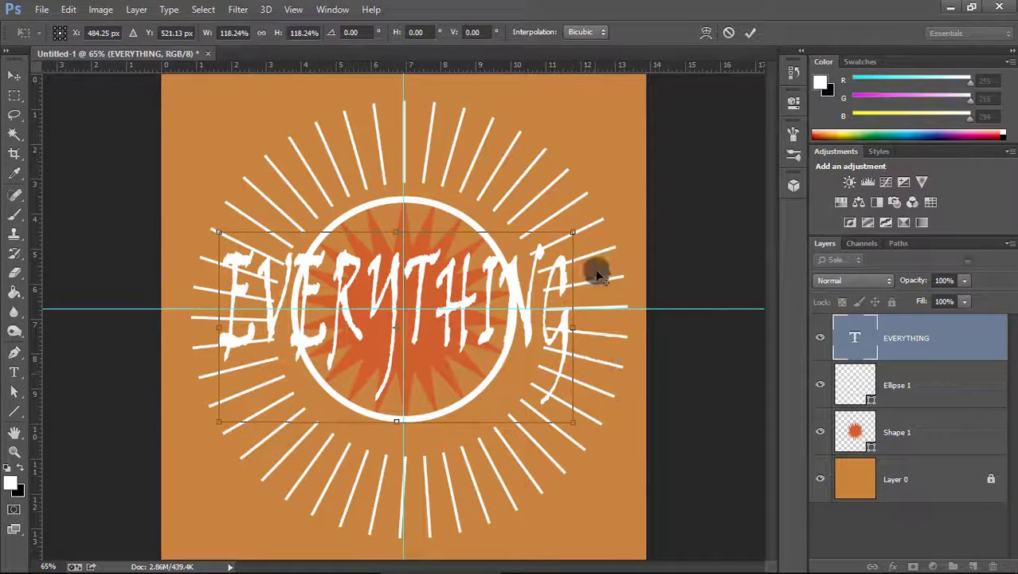
{"action": "left_click_drag", "start_coordinate": [573, 234], "coordinate": [591, 225]}
Rotate the EVERYTHING text to about -21°, stretch its width to about 135%, and commit the transform, then hide the guides.
{"action": "left_click_drag", "start_coordinate": [602, 436], "coordinate": [618, 358]}
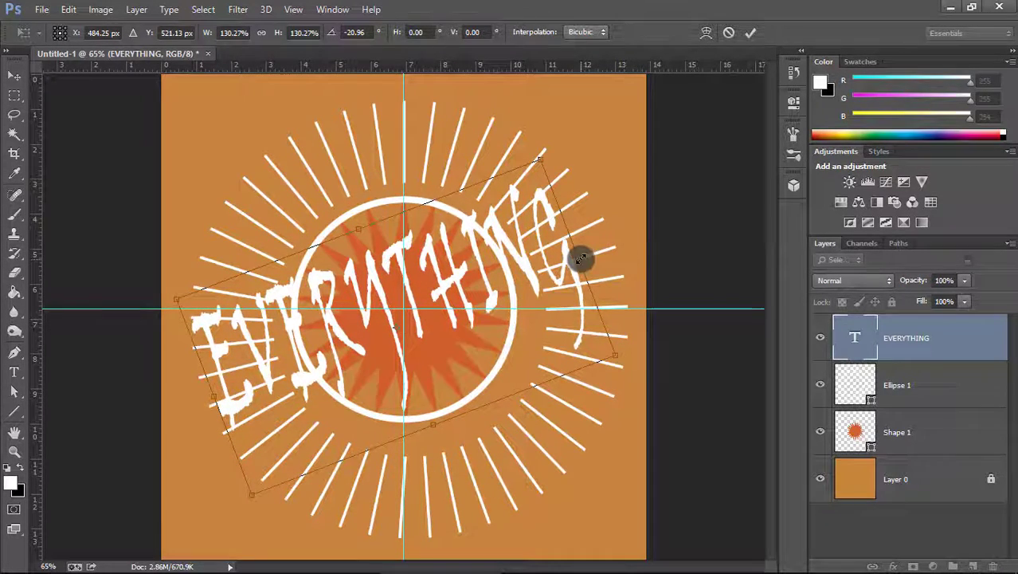
{"action": "left_click_drag", "start_coordinate": [581, 257], "coordinate": [593, 253]}
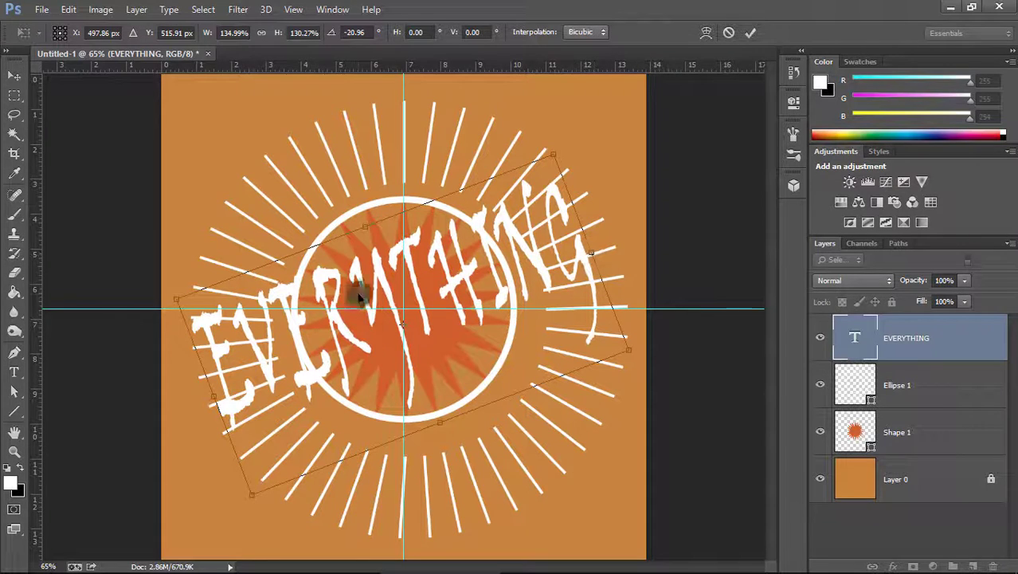
{"action": "left_click", "coordinate": [753, 32]}
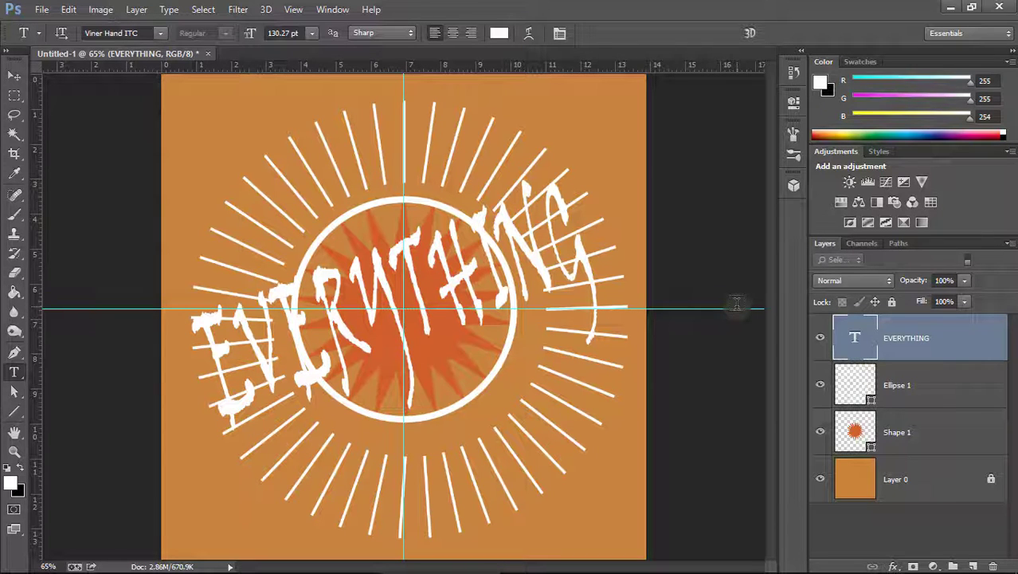
{"action": "key", "text": "ctrl+semicolon"}
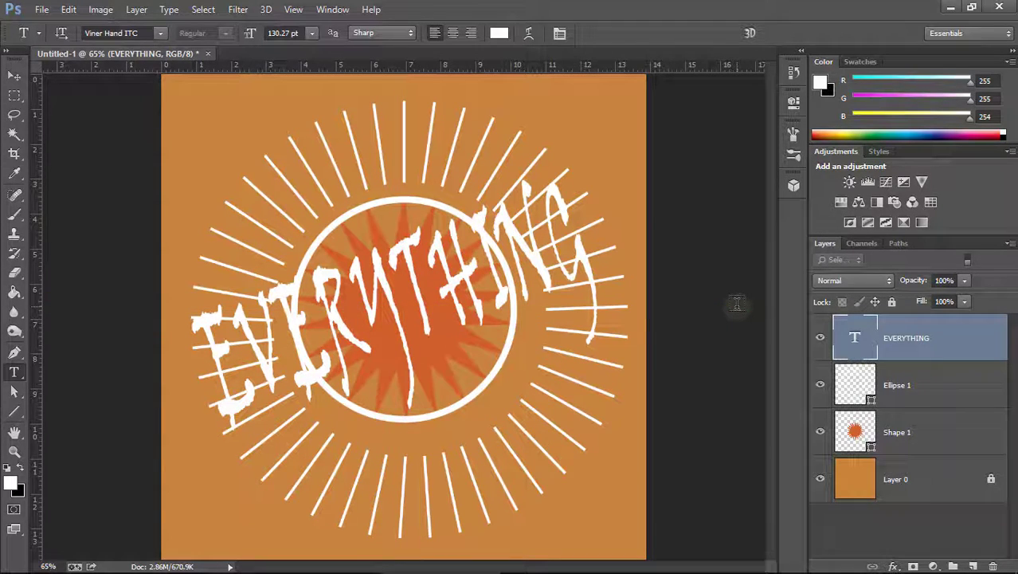
Add a 10 px outside Stroke effect to the EVERYTHING layer, with its color sampled from the orange background (c8843a).
{"action": "double_click", "coordinate": [947, 336]}
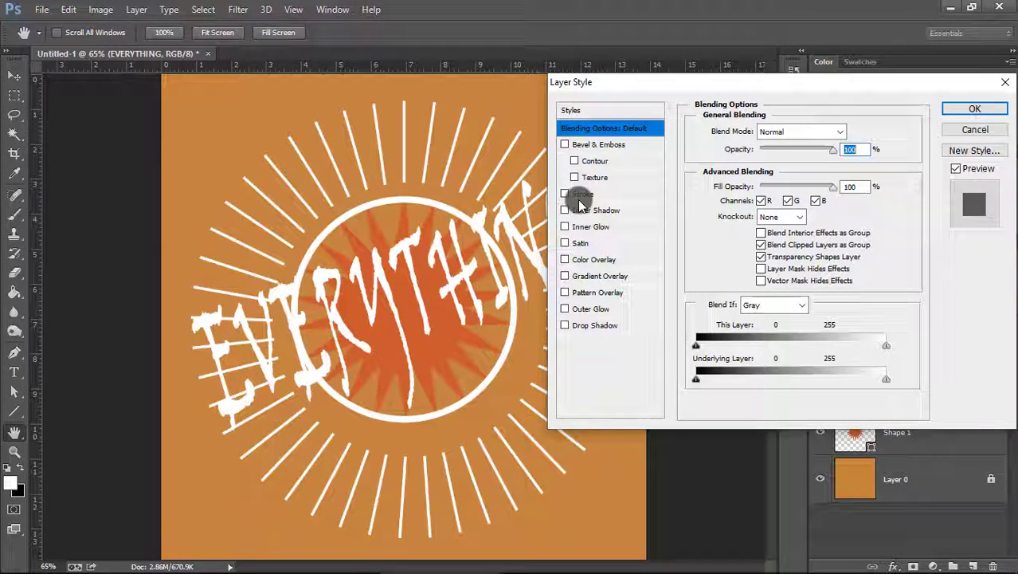
{"action": "left_click", "coordinate": [580, 196]}
{"action": "left_click", "coordinate": [730, 234]}
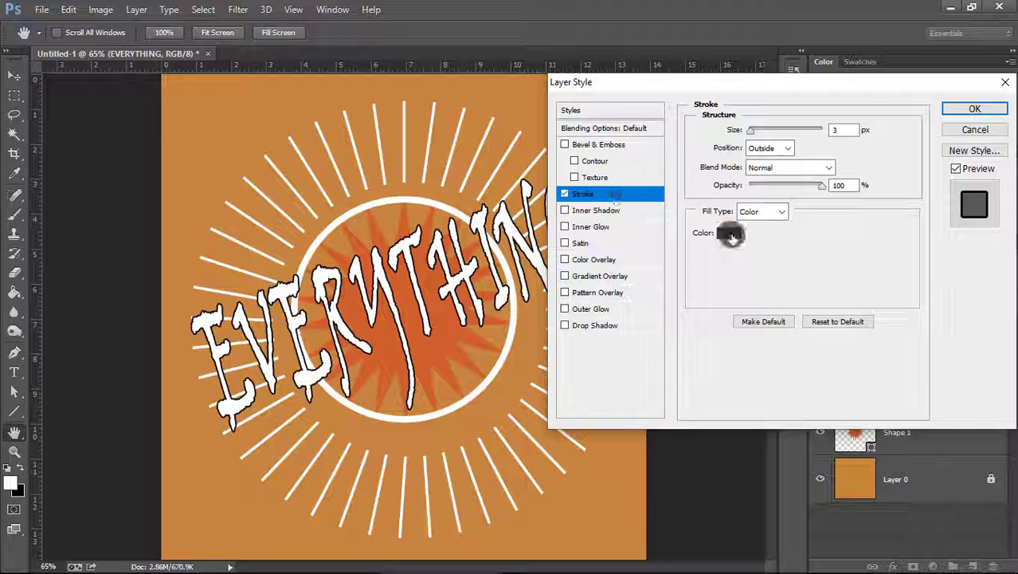
{"action": "left_click", "coordinate": [220, 111]}
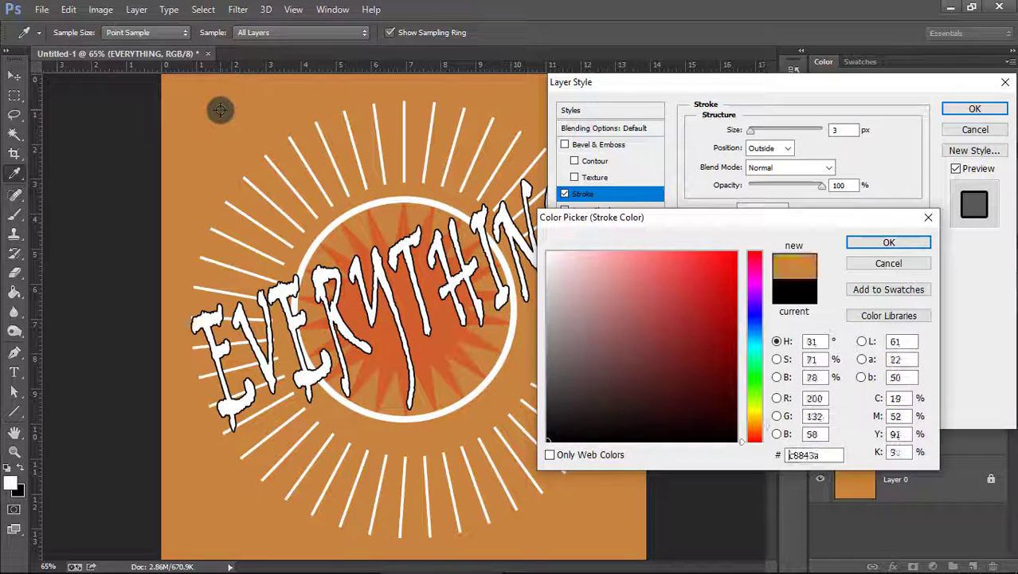
{"action": "left_click", "coordinate": [885, 240]}
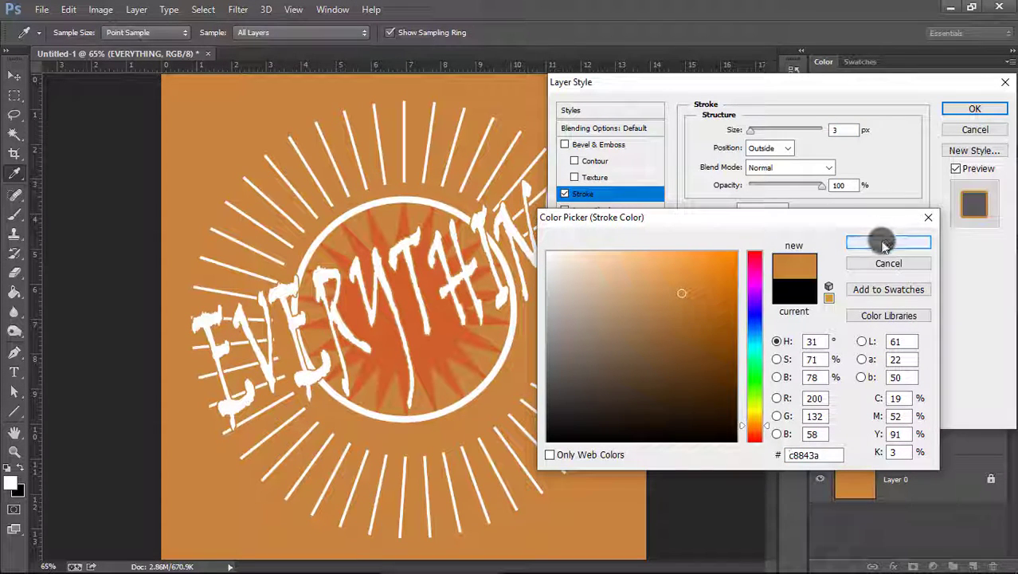
{"action": "double_click", "coordinate": [840, 131]}
{"action": "type", "text": "1"}
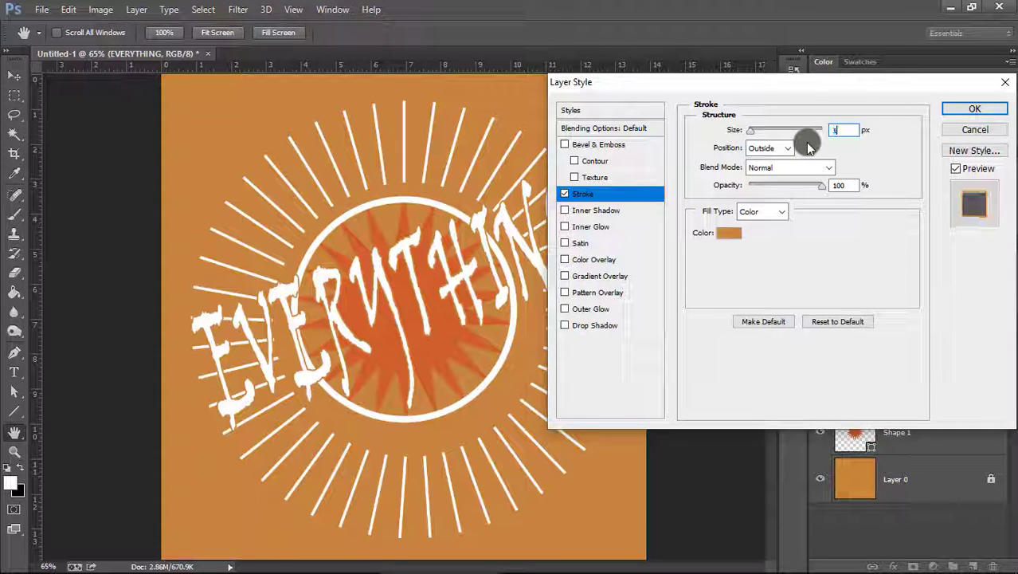
{"action": "type", "text": "0"}
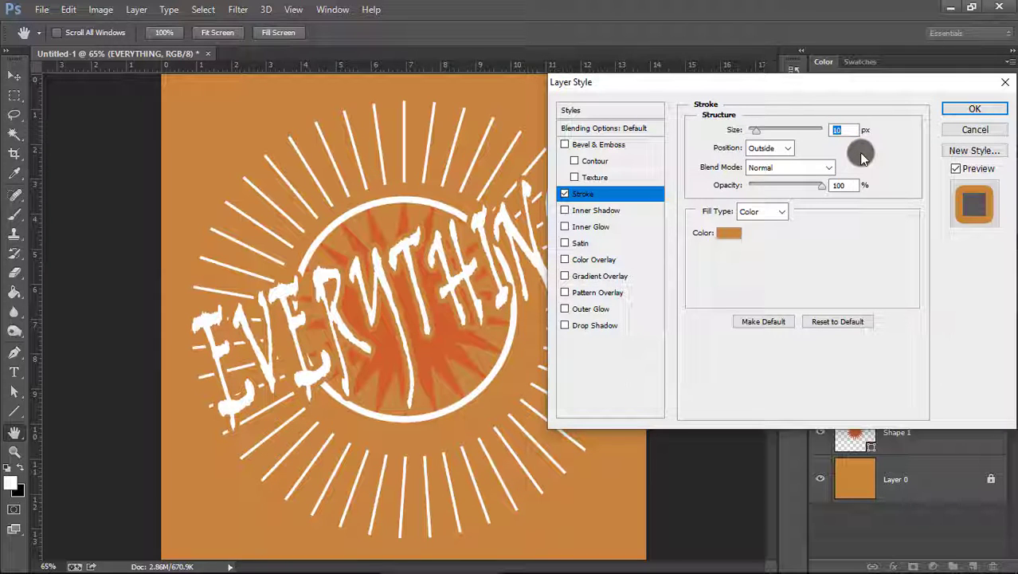
Change the text stroke's color to the orange-red sampled from the triangle burst, set its size to 8 px, and apply the layer style.
{"action": "left_click", "coordinate": [731, 239]}
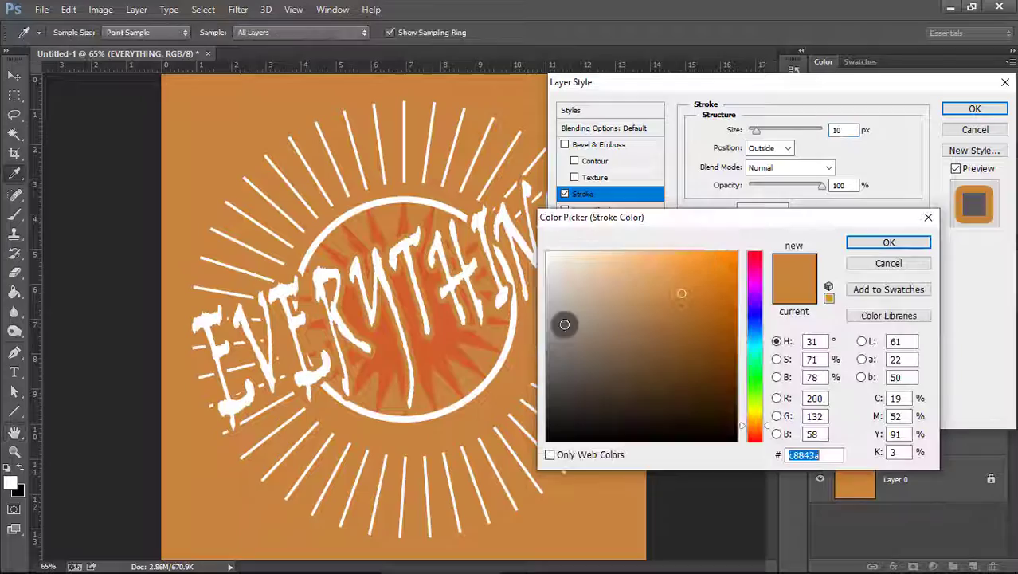
{"action": "left_click", "coordinate": [425, 349]}
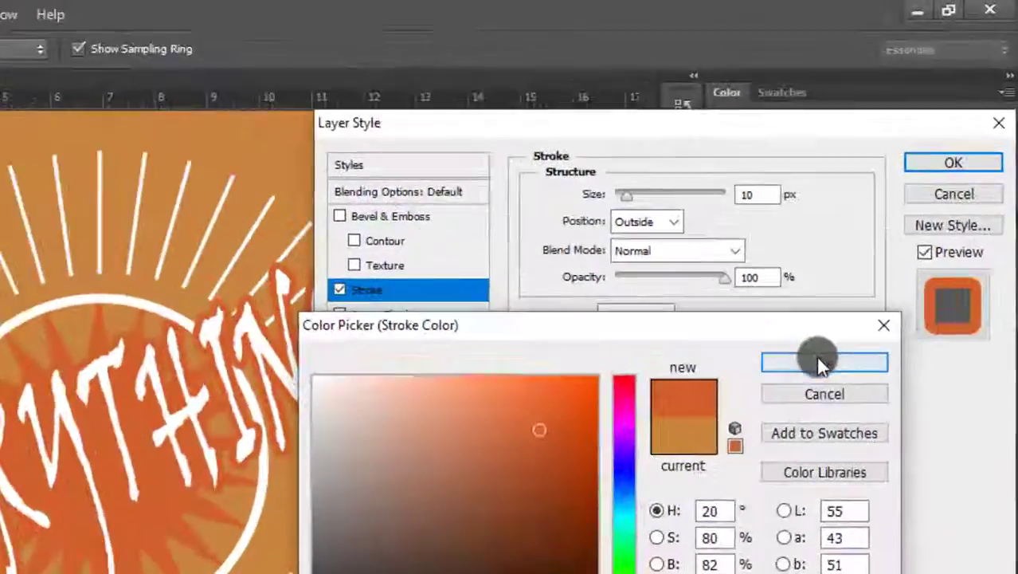
{"action": "left_click", "coordinate": [881, 242]}
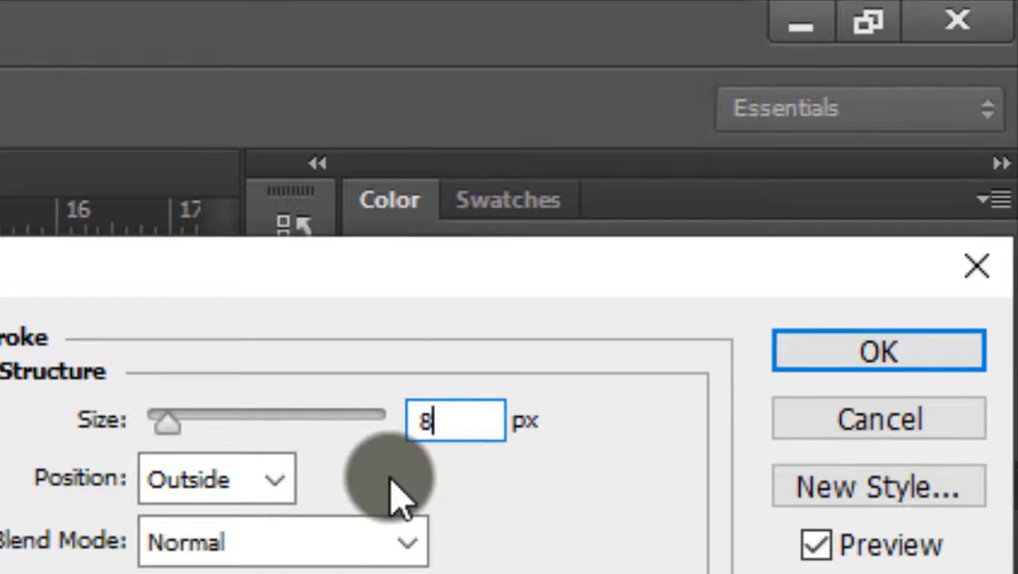
{"action": "key", "text": "Return"}
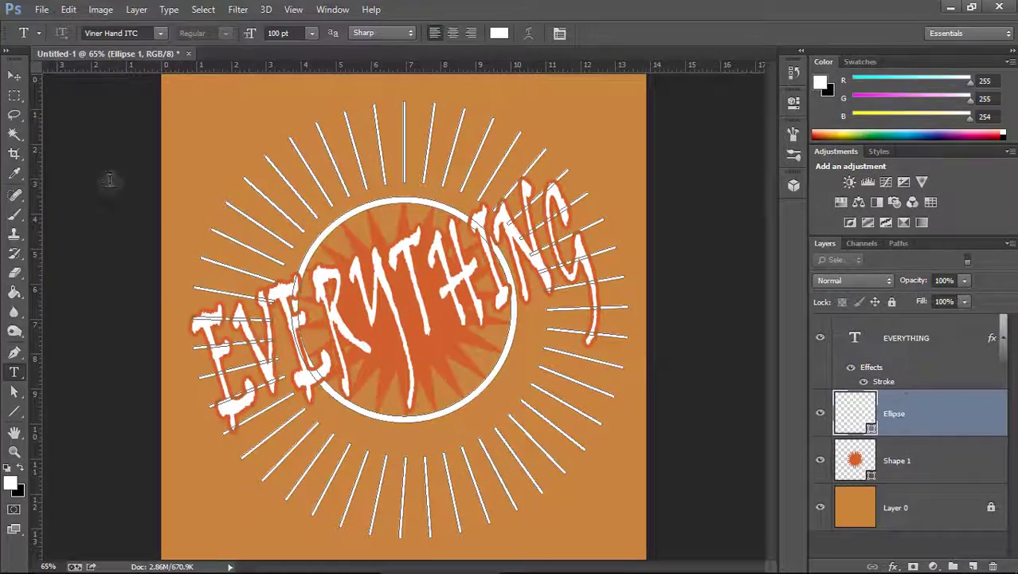
Scale the ring and rays on the Ellipse 1 layer down proportionally about their center to about 84% and commit.
{"action": "left_click", "coordinate": [69, 9]}
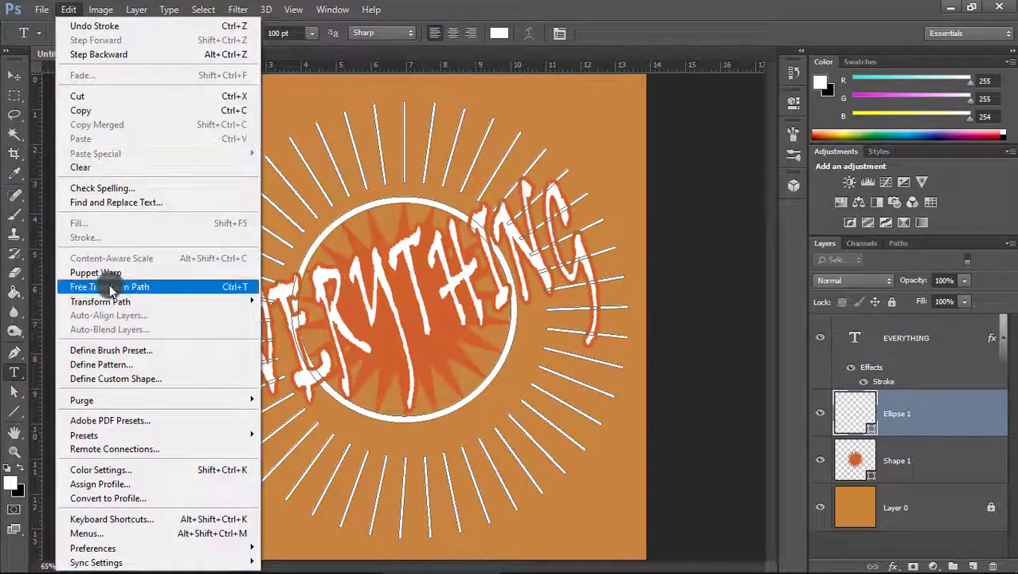
{"action": "left_click", "coordinate": [80, 286]}
{"action": "left_click_drag", "start_coordinate": [627, 101], "coordinate": [596, 139]}
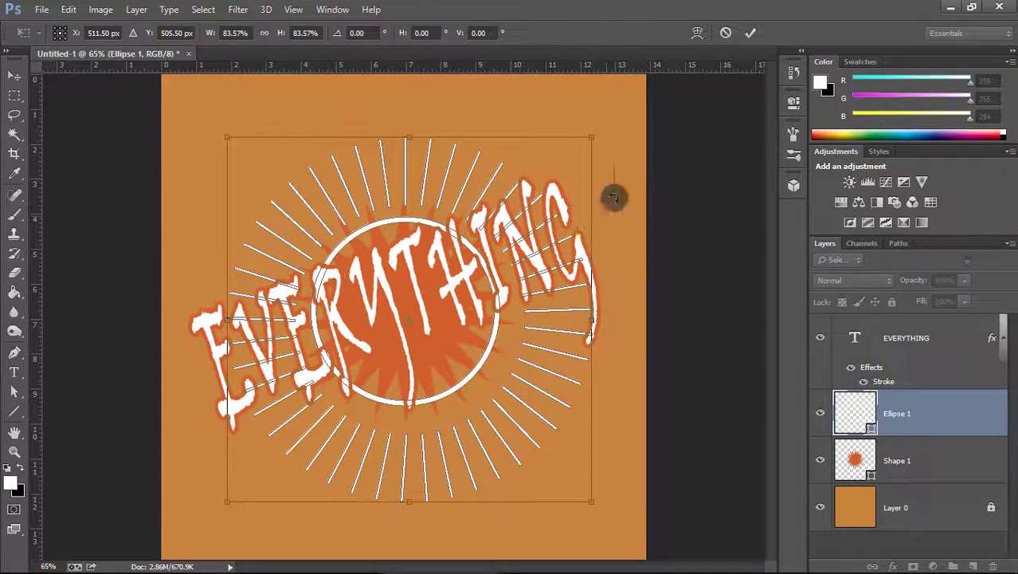
{"action": "key", "text": "Return"}
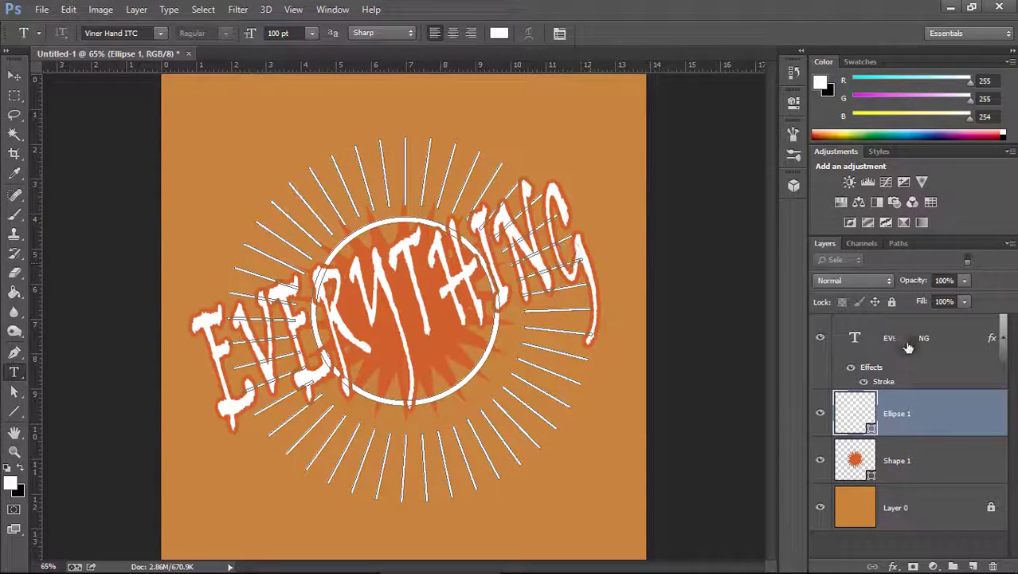
Scale the EVERYTHING text down to about 86%, recenter it over the smaller ring, and commit the transform.
{"action": "left_click", "coordinate": [916, 338]}
{"action": "left_click", "coordinate": [69, 8]}
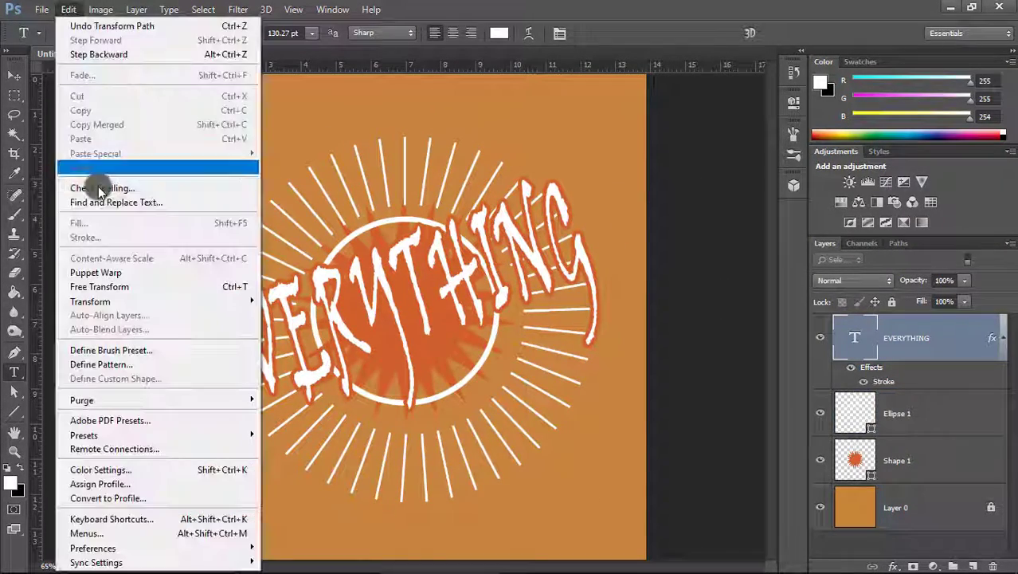
{"action": "left_click", "coordinate": [159, 284]}
{"action": "left_click_drag", "start_coordinate": [176, 494], "coordinate": [211, 482]}
{"action": "left_click_drag", "start_coordinate": [555, 227], "coordinate": [573, 221]}
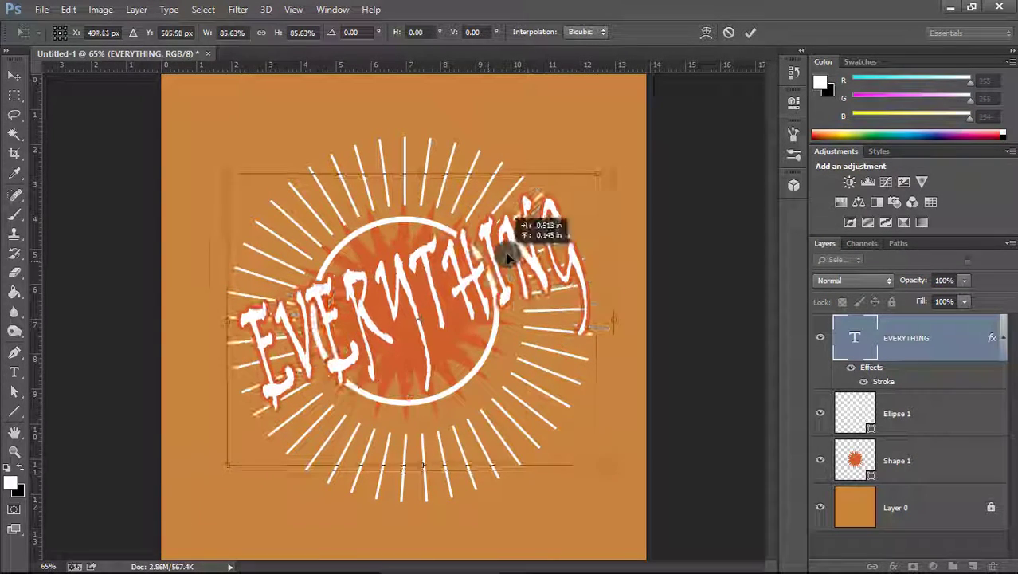
{"action": "left_click", "coordinate": [751, 32]}
Scale the Shape 1 burst down about its center to about 79% so it fits inside the ring, and commit.
{"action": "left_click", "coordinate": [909, 468]}
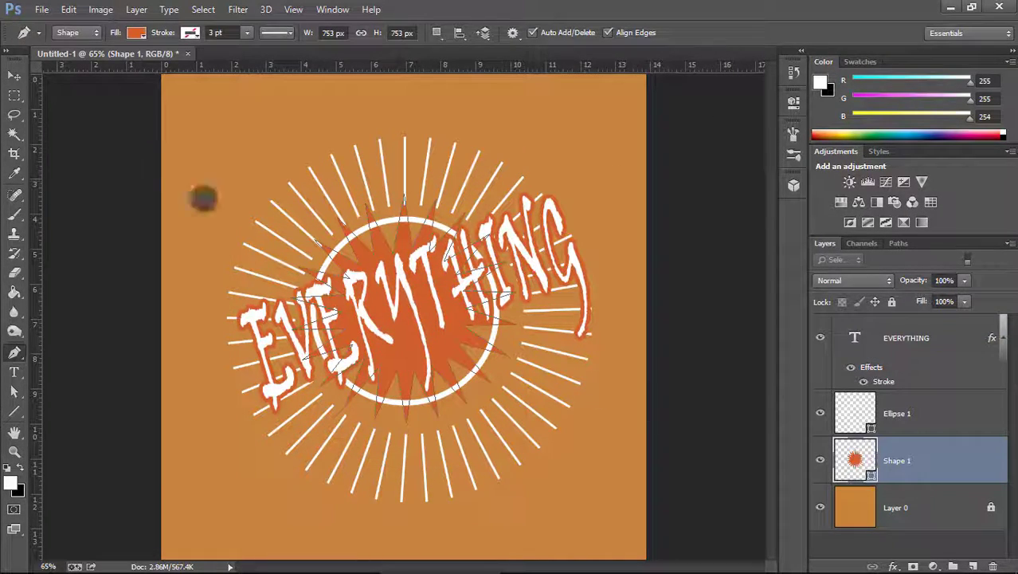
{"action": "left_click", "coordinate": [68, 8]}
{"action": "left_click", "coordinate": [104, 289]}
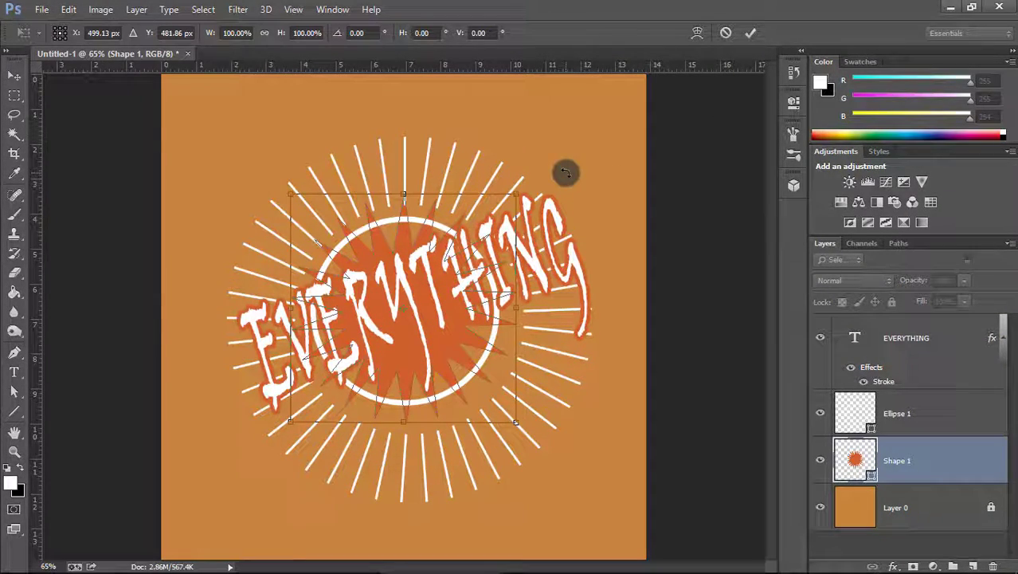
{"action": "left_click_drag", "start_coordinate": [516, 194], "coordinate": [491, 217]}
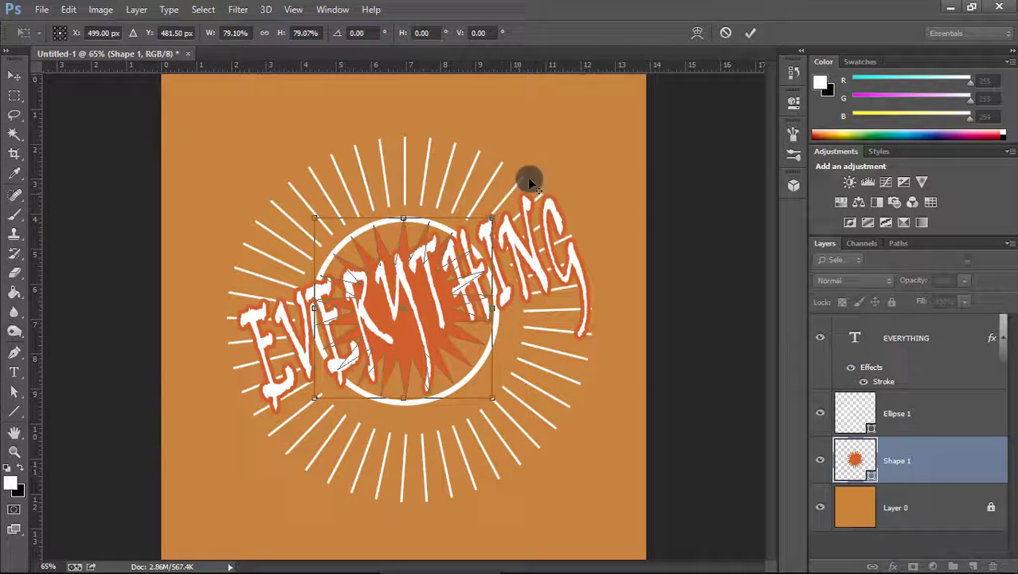
{"action": "left_click", "coordinate": [747, 35]}
Make the EVERYTHING layer active and view the whole design without the shape path outlines.
{"action": "left_click", "coordinate": [903, 412]}
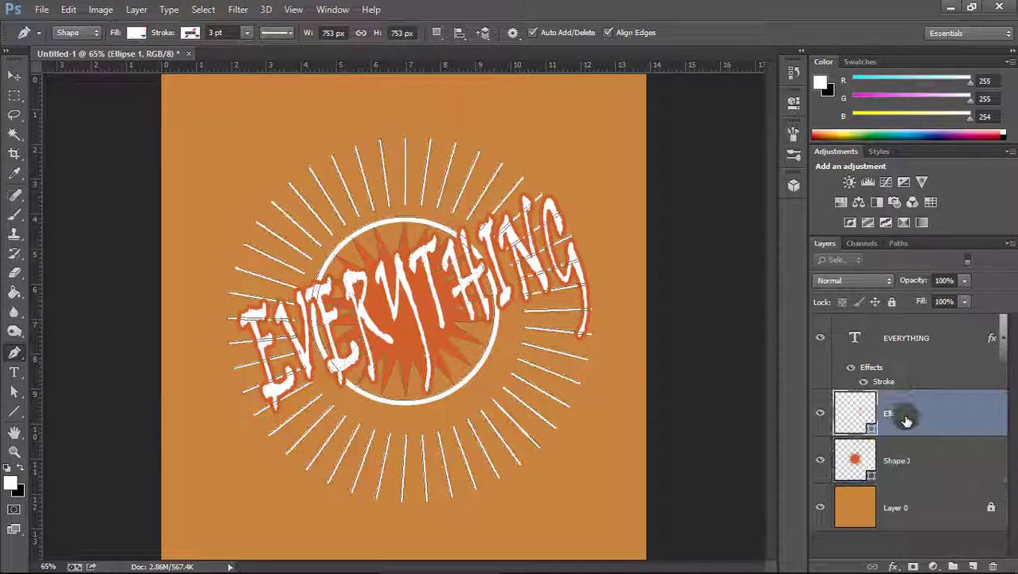
{"action": "left_click", "coordinate": [929, 341]}
{"action": "scroll", "coordinate": [604, 273], "scroll_direction": "down", "scroll_amount": 2}
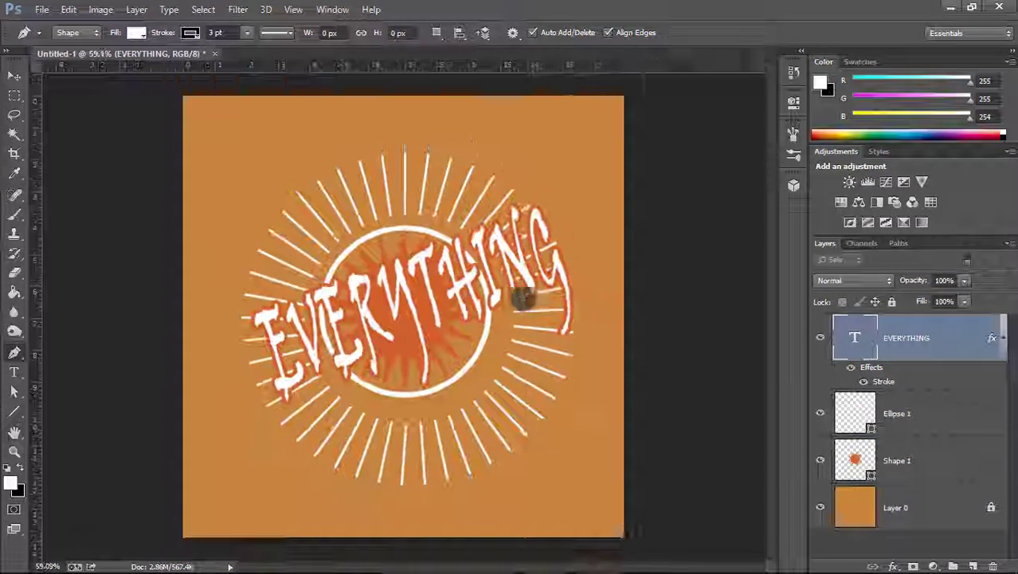